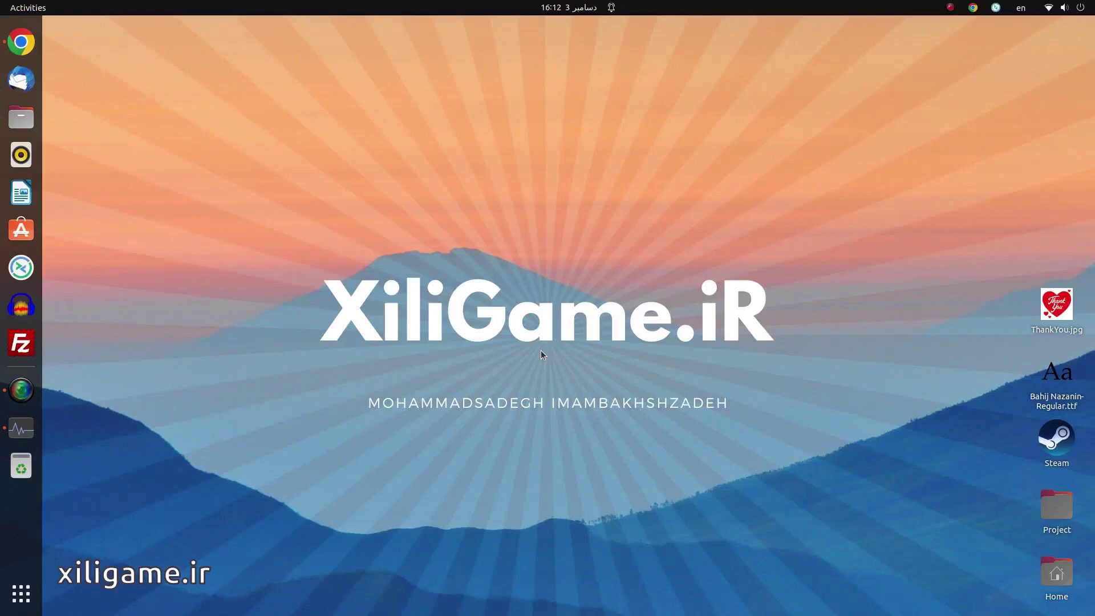
Step: Find the Terminator terminal emulator by searching the installed applications for "termin" and launch it
click(21, 593)
text(termin)
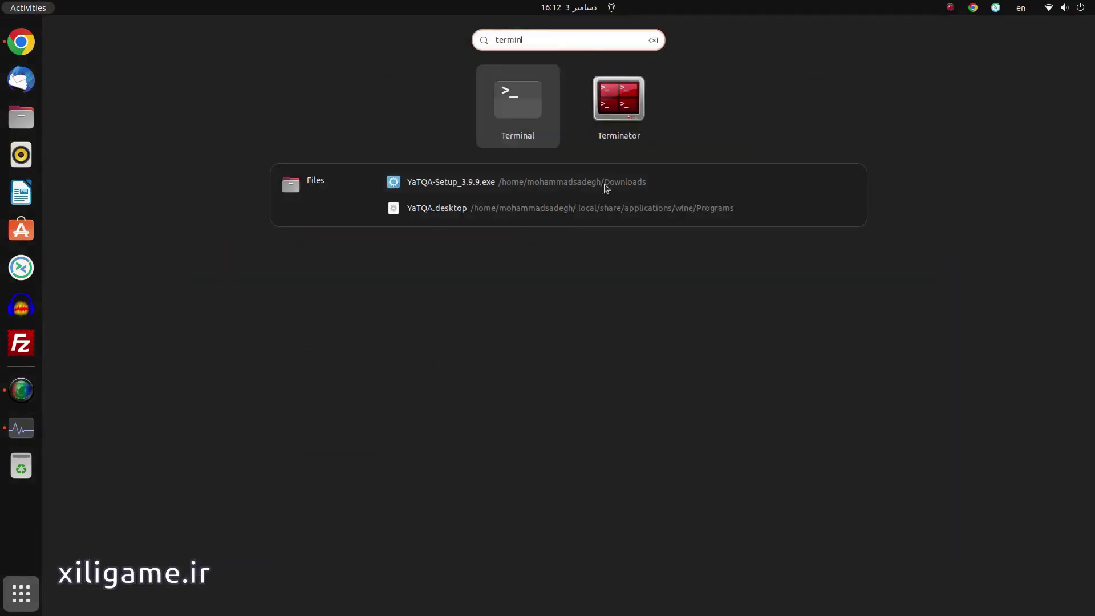
click(608, 115)
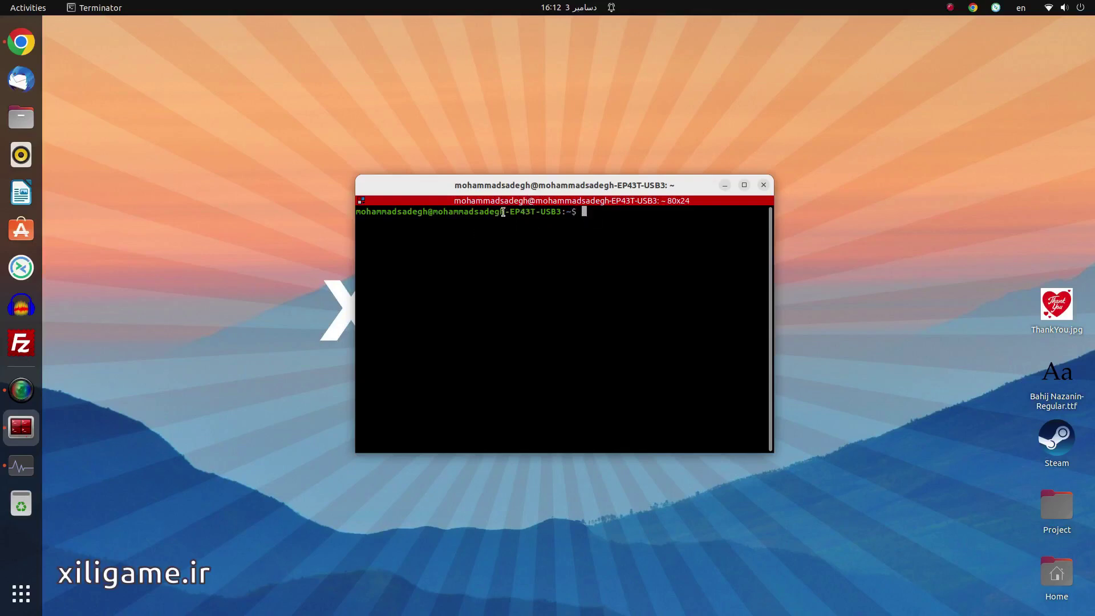
Step: Highlight the parts of the shell prompt, including the host name, and clear the selection
double_click(404, 214)
click(590, 222)
triple_click(529, 220)
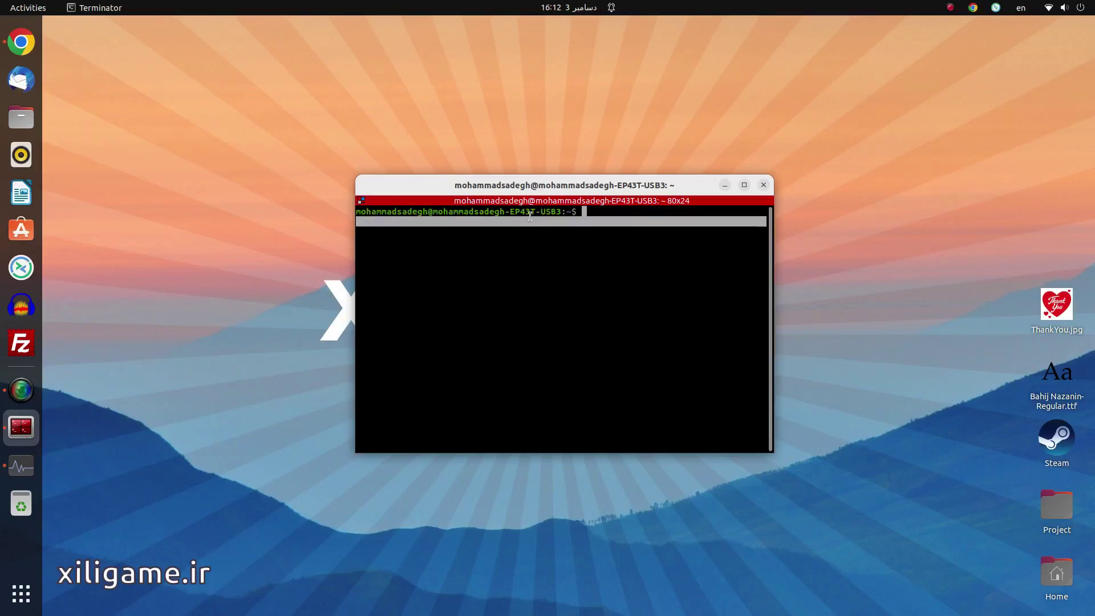
triple_click(515, 212)
double_click(515, 212)
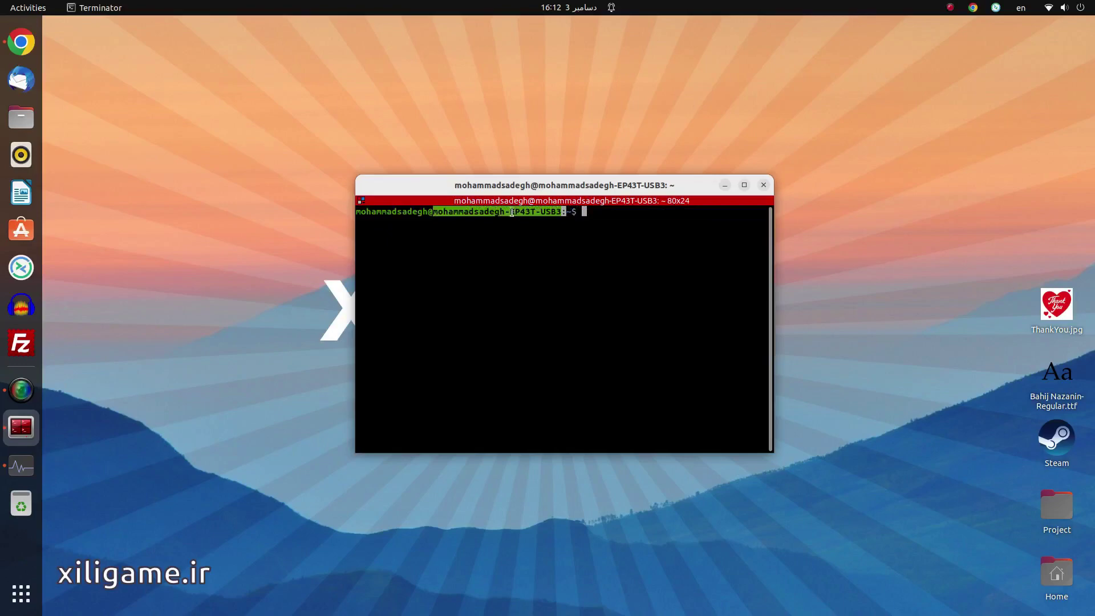
click(616, 229)
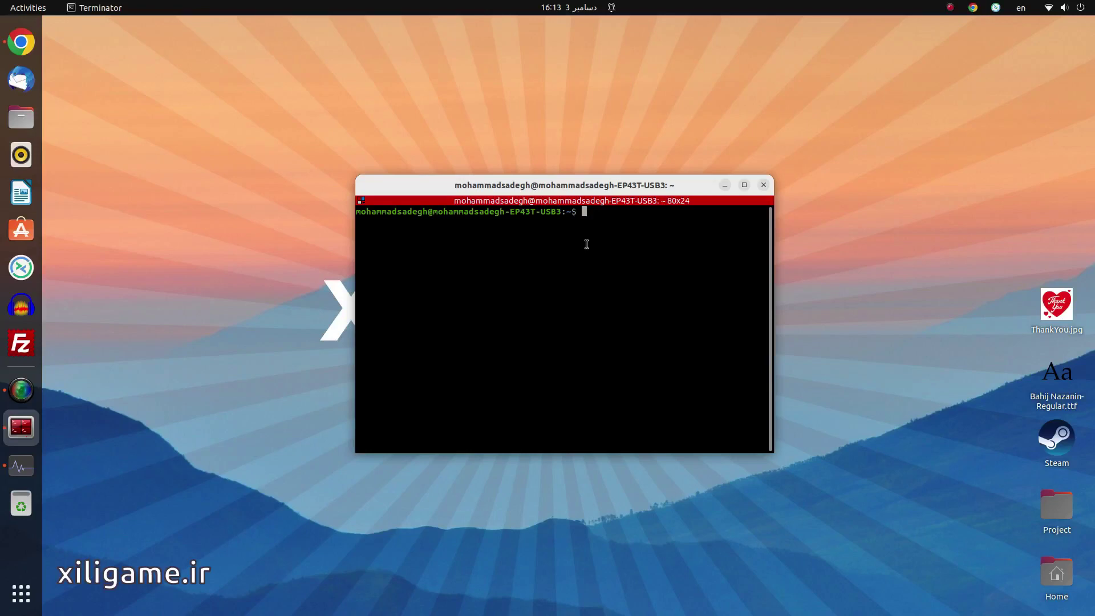
Step: Split the terminal into two side-by-side panes and switch the focus back and forth, ending on the right pane
key(ctrl+shift+e)
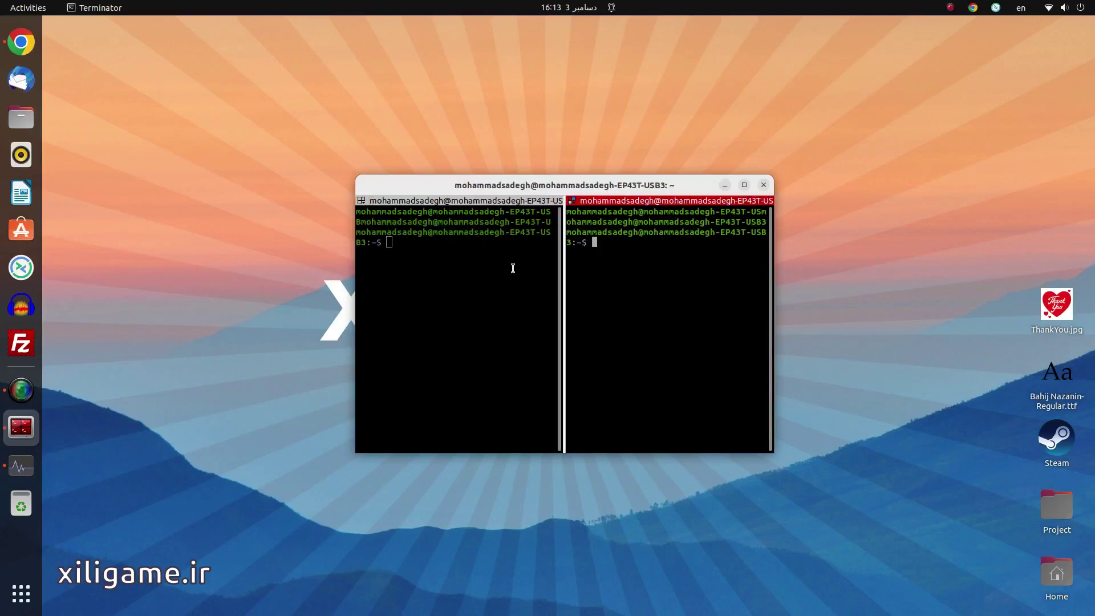
click(473, 274)
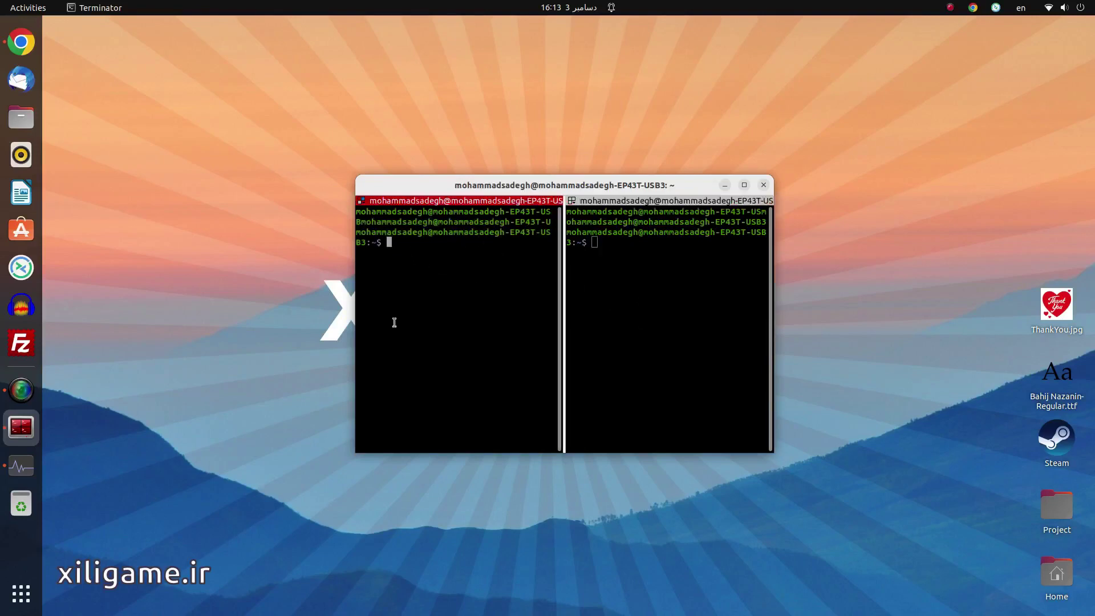
click(664, 287)
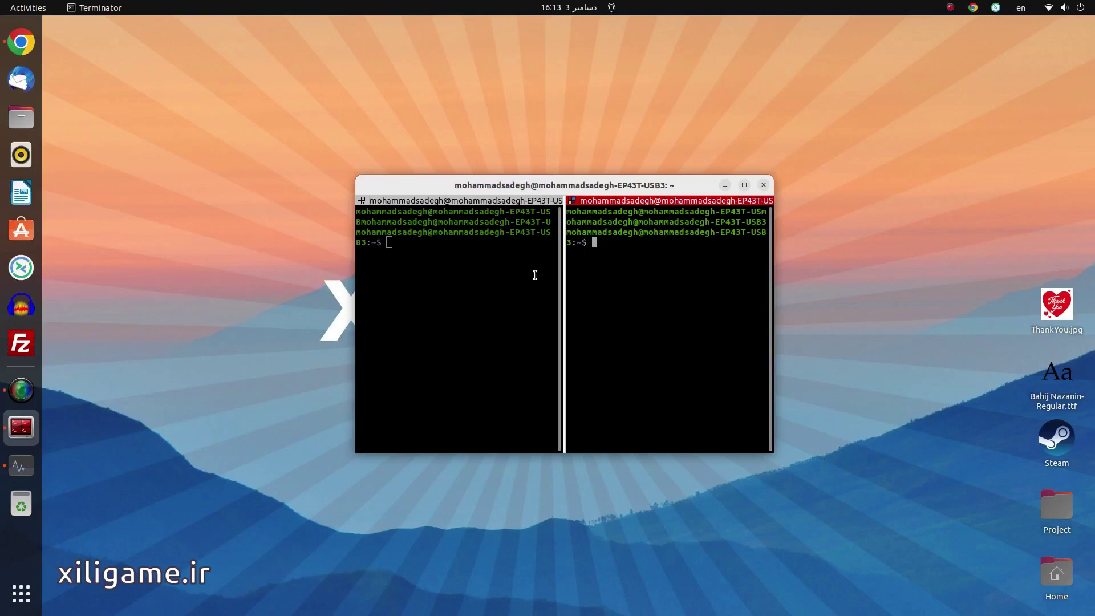
key(ctrl+Tab)
key(ctrl+Tab)
key(ctrl+Tab)
key(ctrl+Tab)
Step: Split the right pane into an upper and a lower terminal and alternate the focus between them, ending on the upper one
key(ctrl+shift+o)
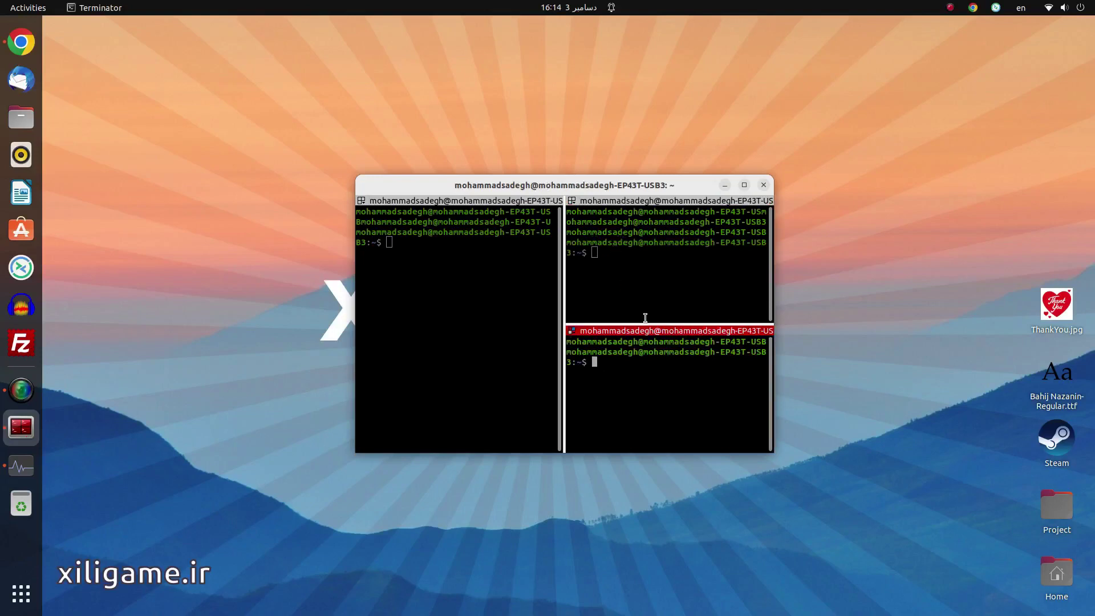
click(677, 268)
click(668, 361)
click(683, 284)
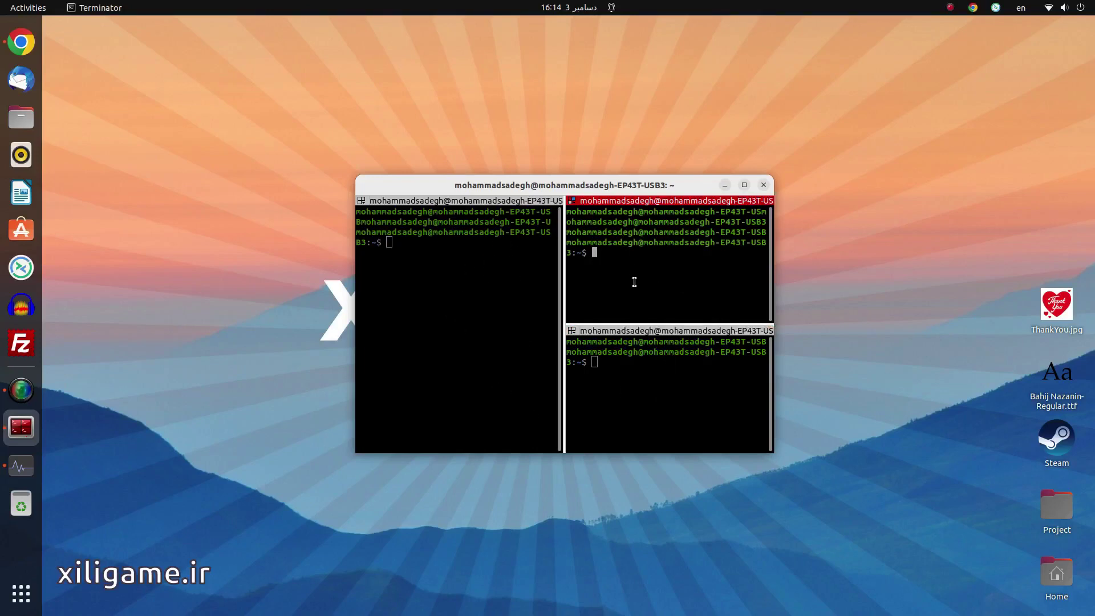
Step: Activate the left, upper-right and lower-right panes in turn several times to examine the active-pane indicator, ending on the lower-right pane
click(512, 284)
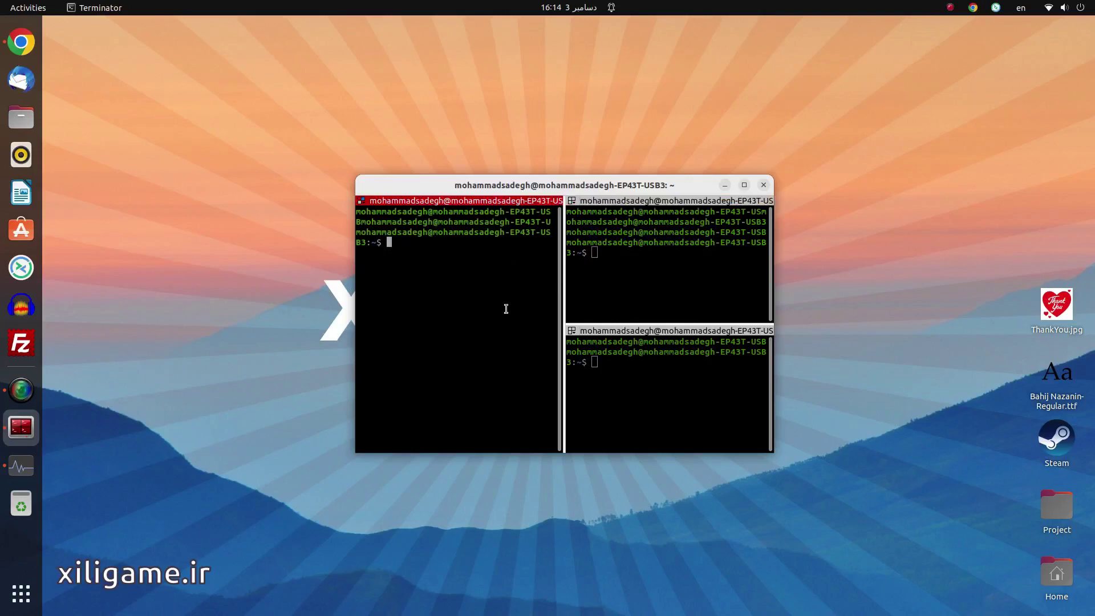
click(642, 277)
click(671, 397)
click(699, 289)
click(675, 387)
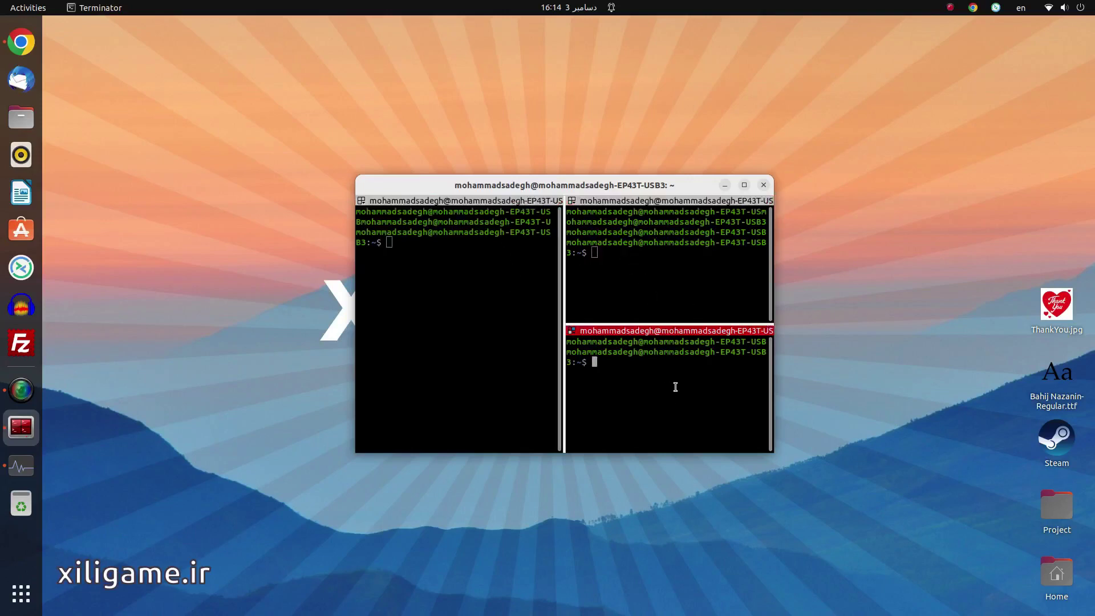
click(666, 276)
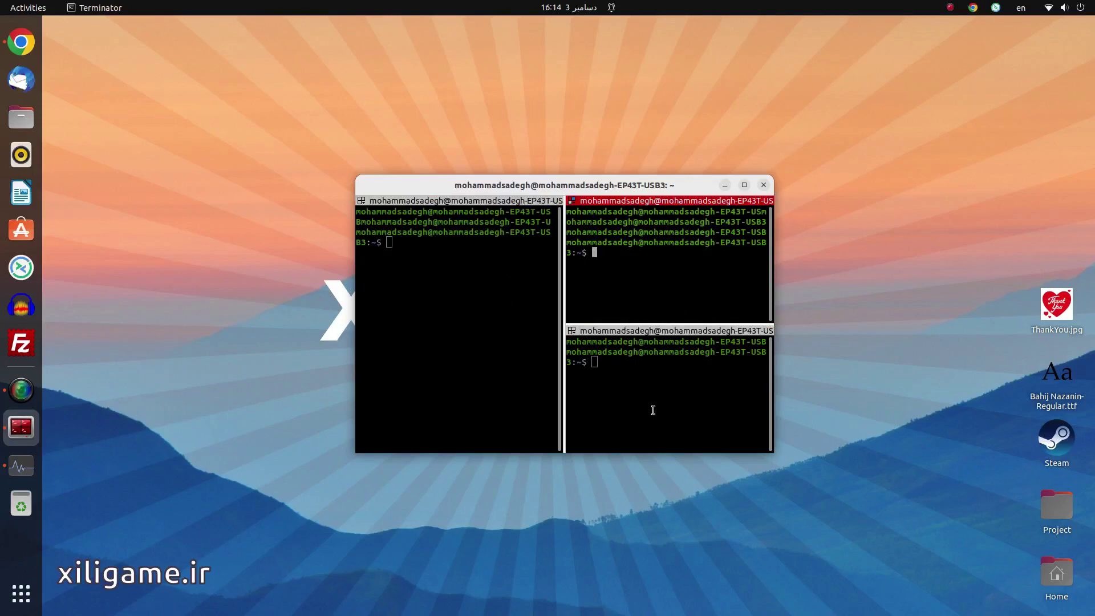
click(512, 280)
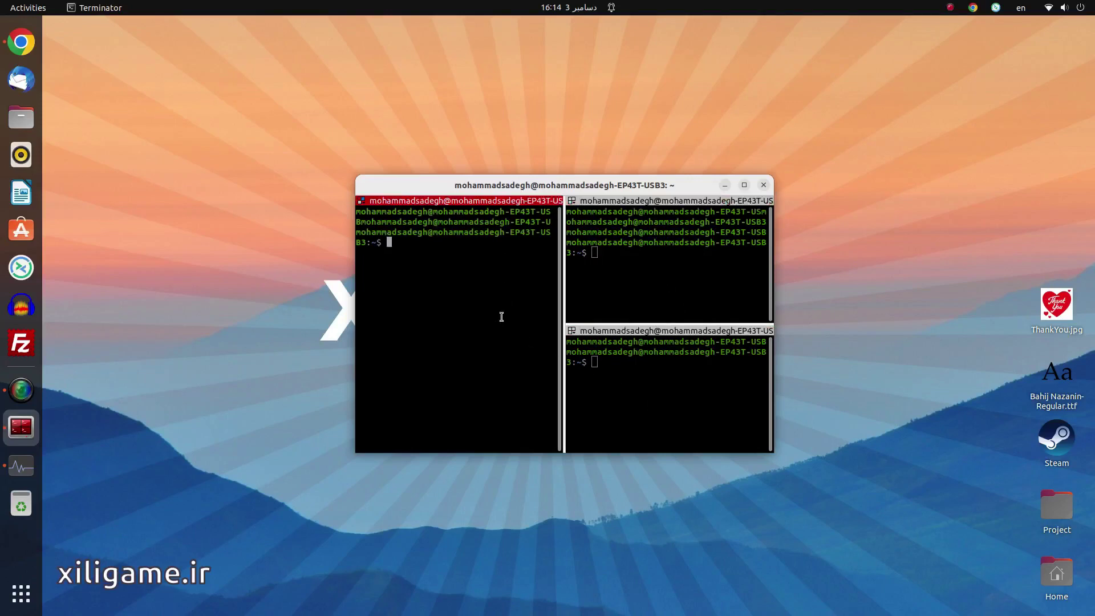
click(628, 252)
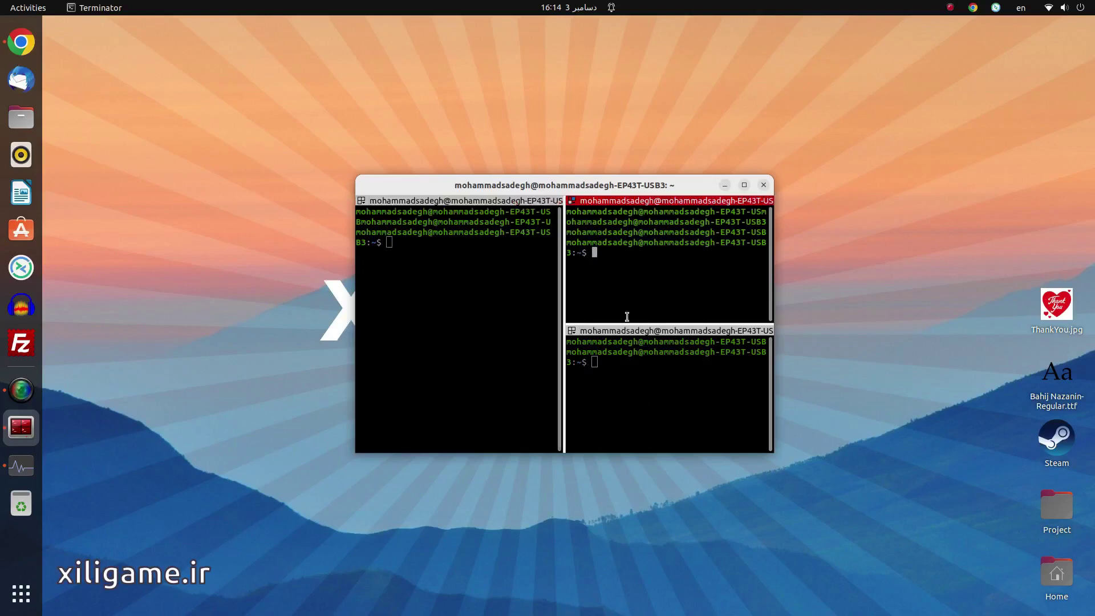
click(489, 316)
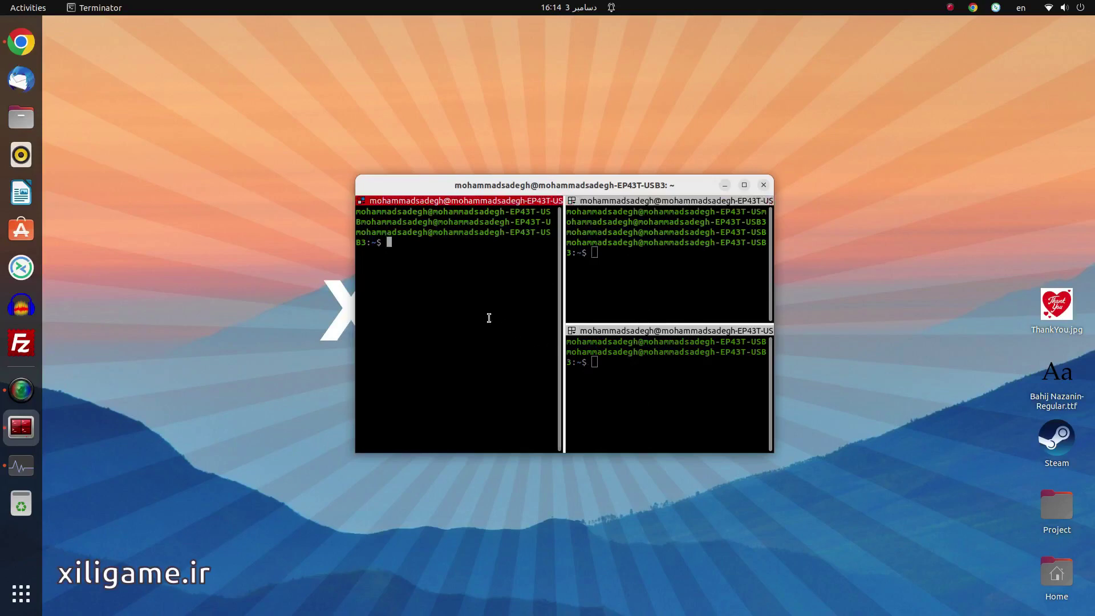
click(626, 267)
click(645, 372)
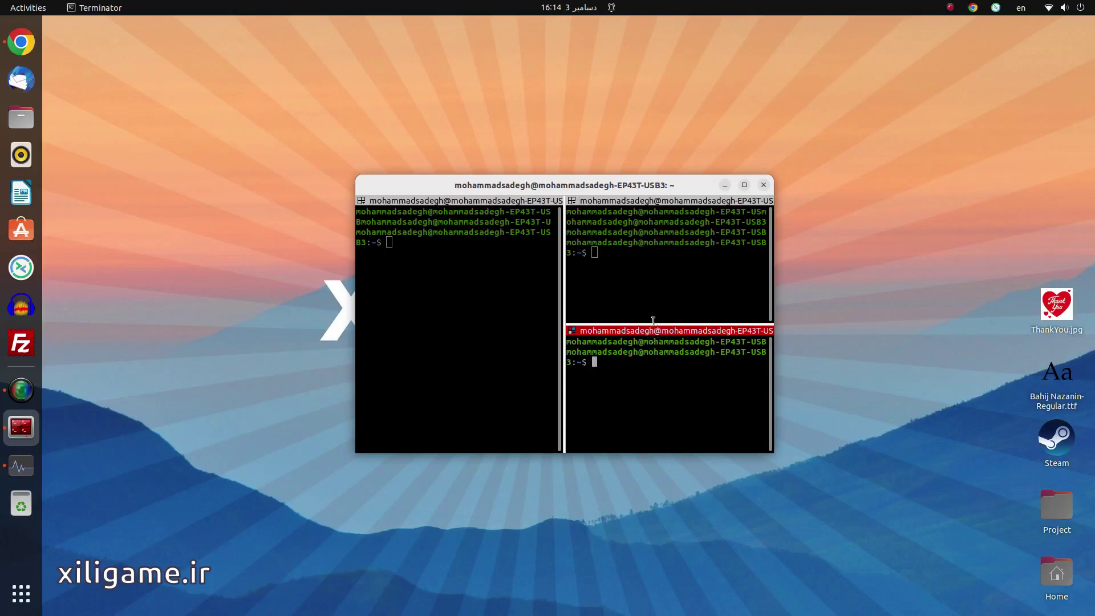
click(647, 217)
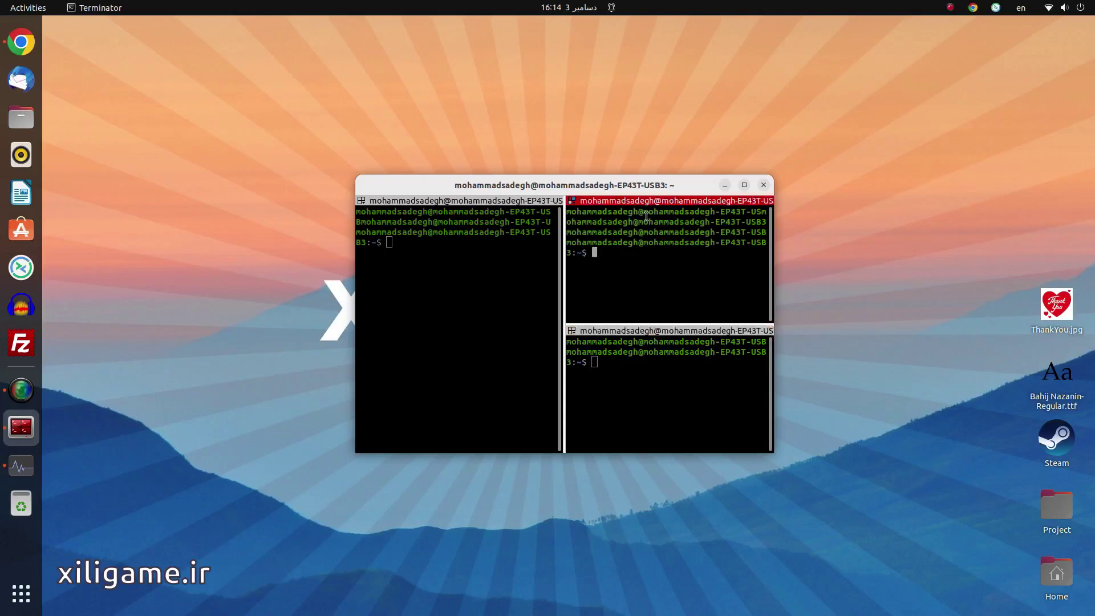
click(485, 217)
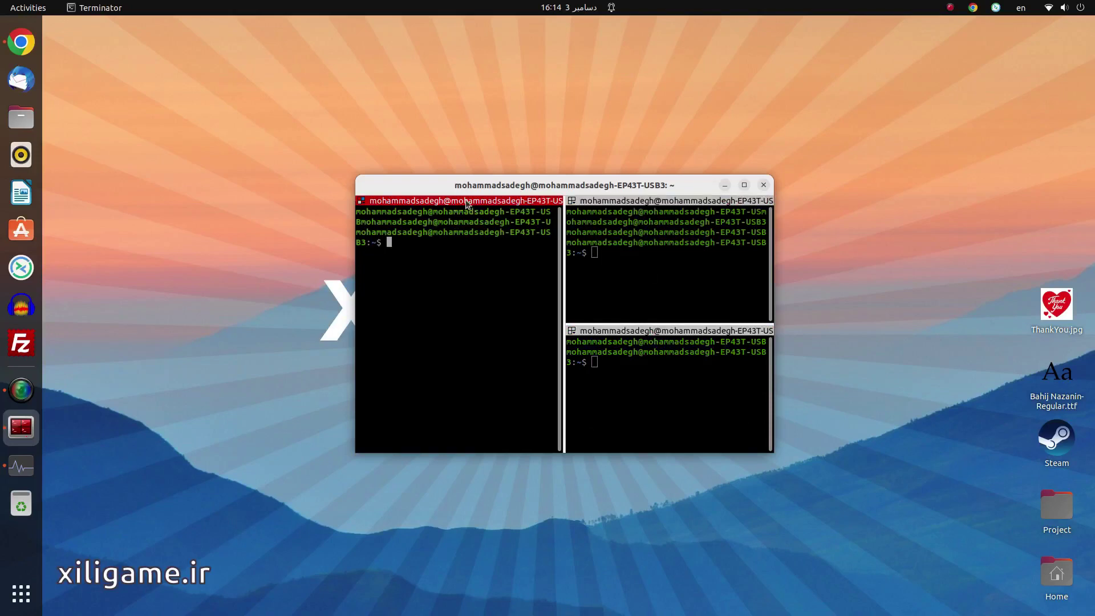
click(626, 246)
click(645, 381)
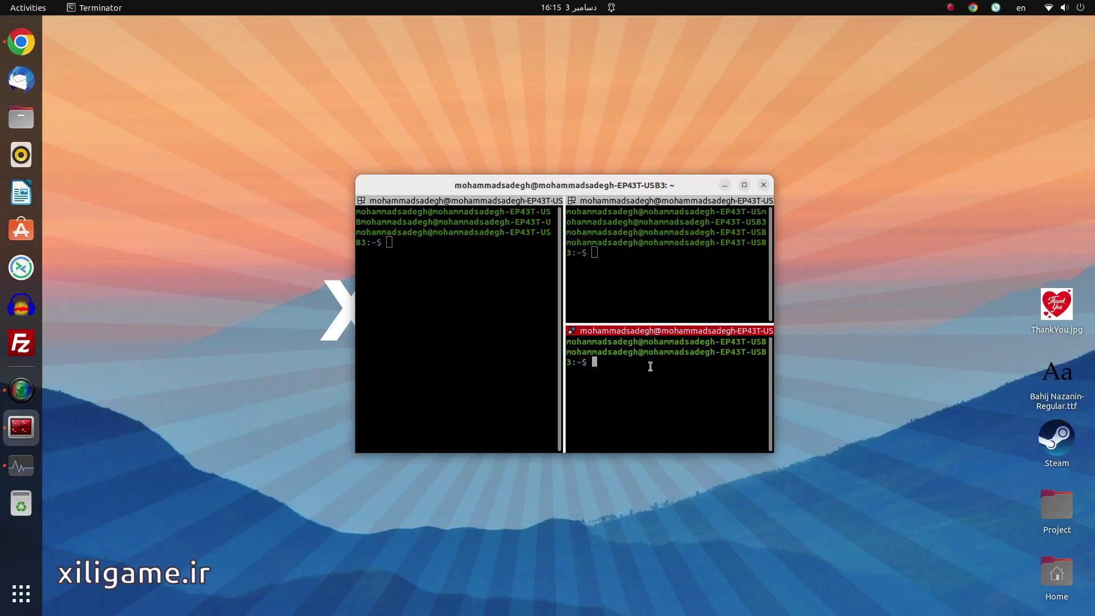
Step: Move the focus directionally between the left, upper-right and lower-right panes, ending on the lower-right pane
key(alt+Left)
key(alt+Right)
key(alt+Left)
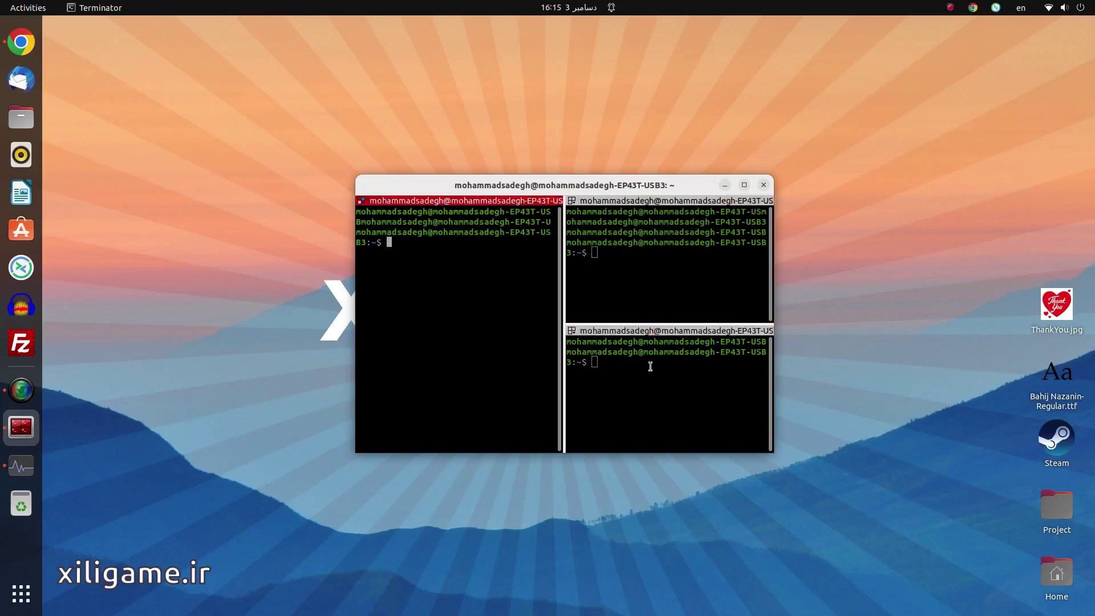
key(alt+Right)
key(alt+Left)
key(alt+Right)
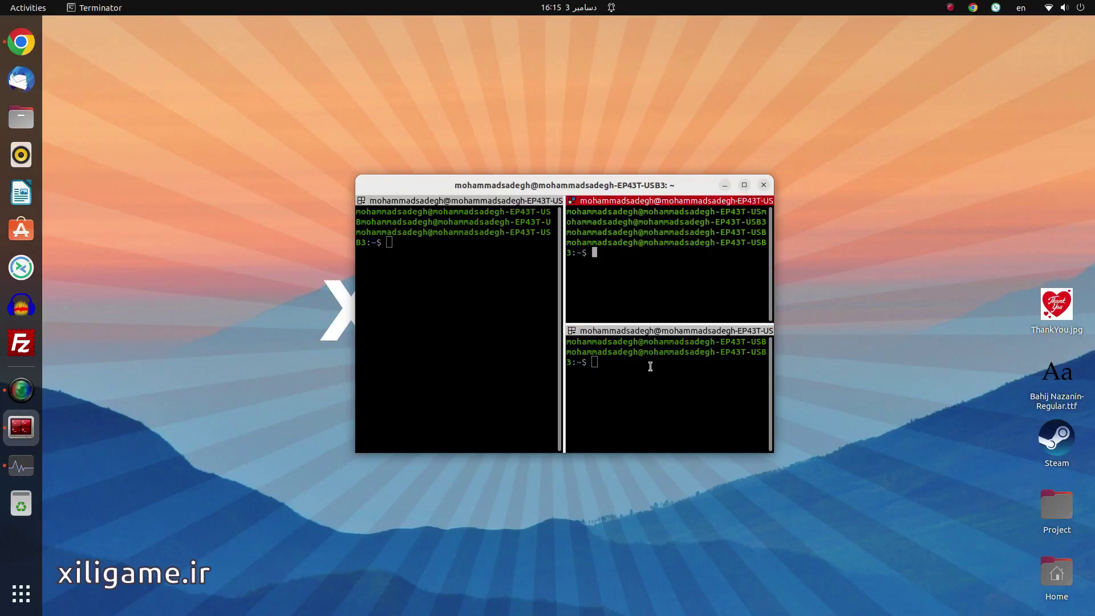
key(alt+Down)
key(alt+Left)
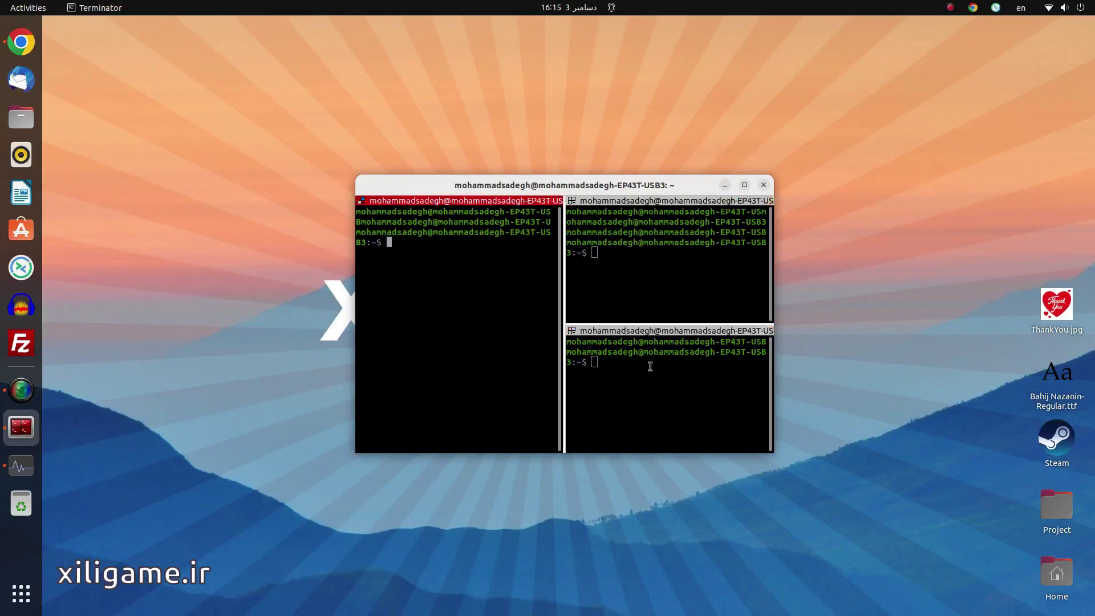
key(alt+Right)
key(alt+Down)
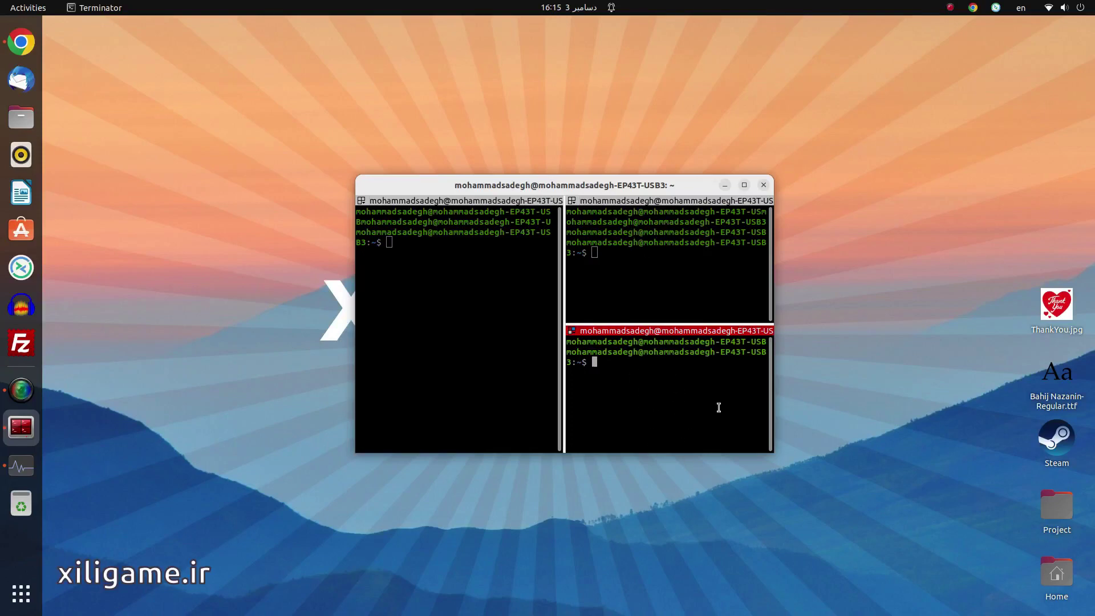
Step: Clear the lower-right pane's screen and cycle the focus through all three panes, returning to the lower-right one
key(ctrl+l)
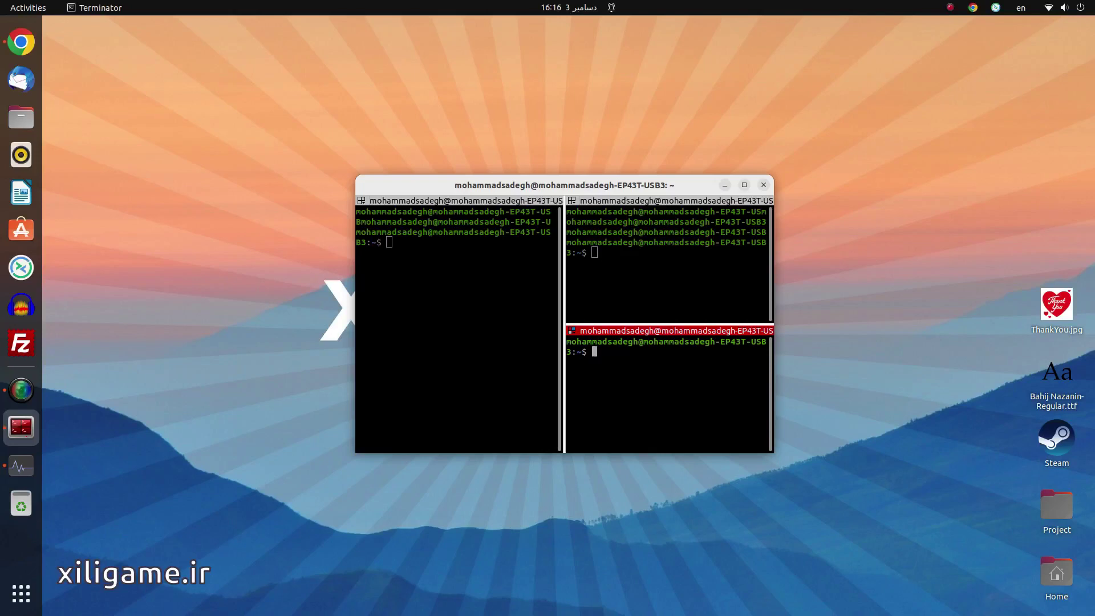
key(ctrl+Tab)
key(ctrl+Tab)
key(ctrl+Tab)
key(ctrl+Tab)
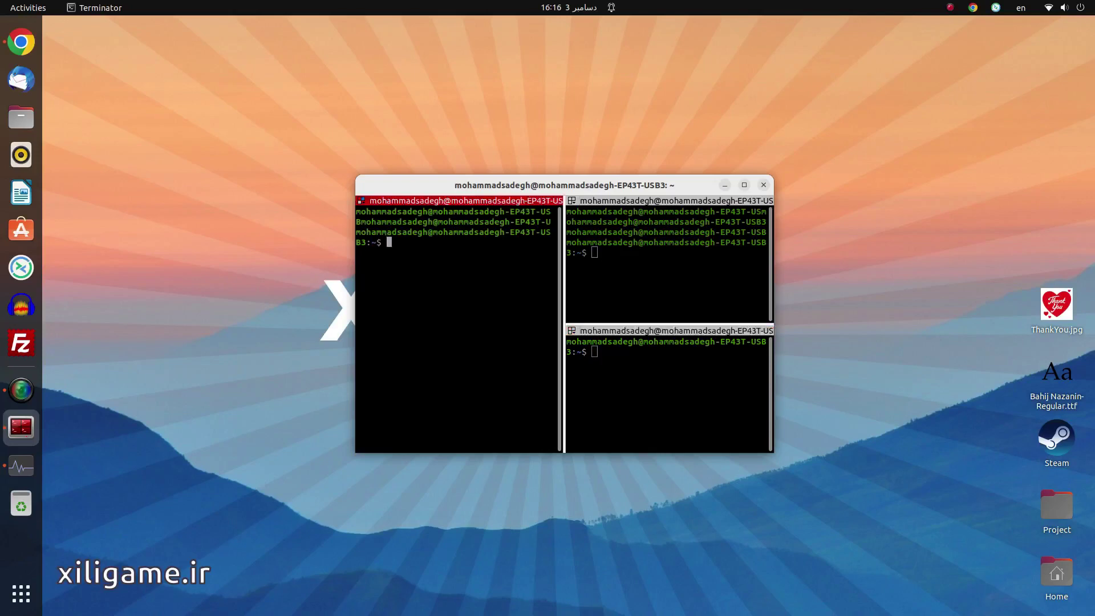
key(ctrl+Tab)
key(ctrl+Tab)
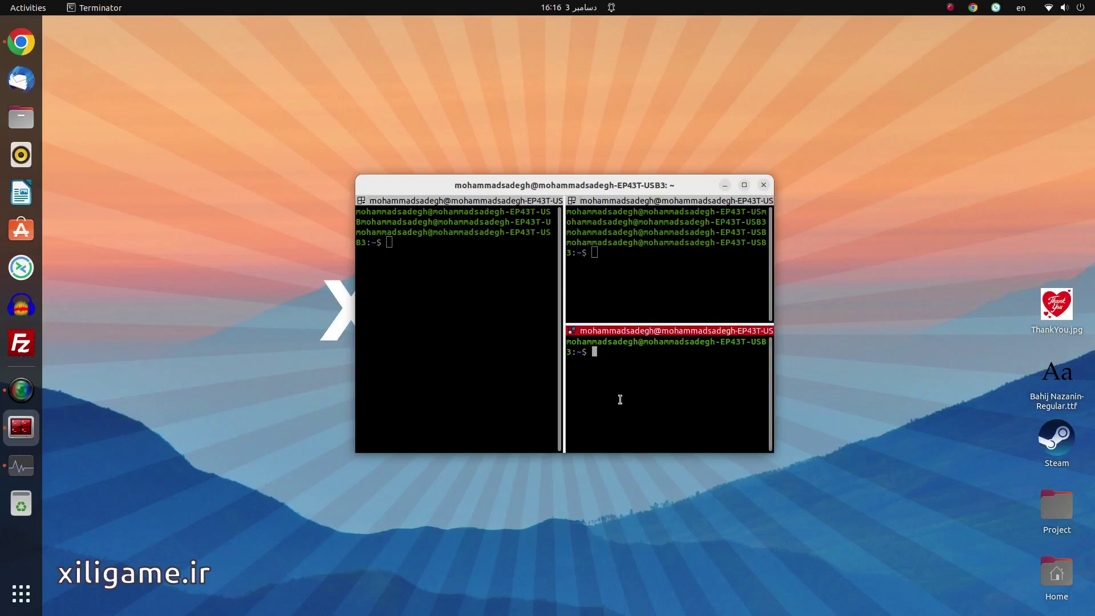
key(ctrl+Tab)
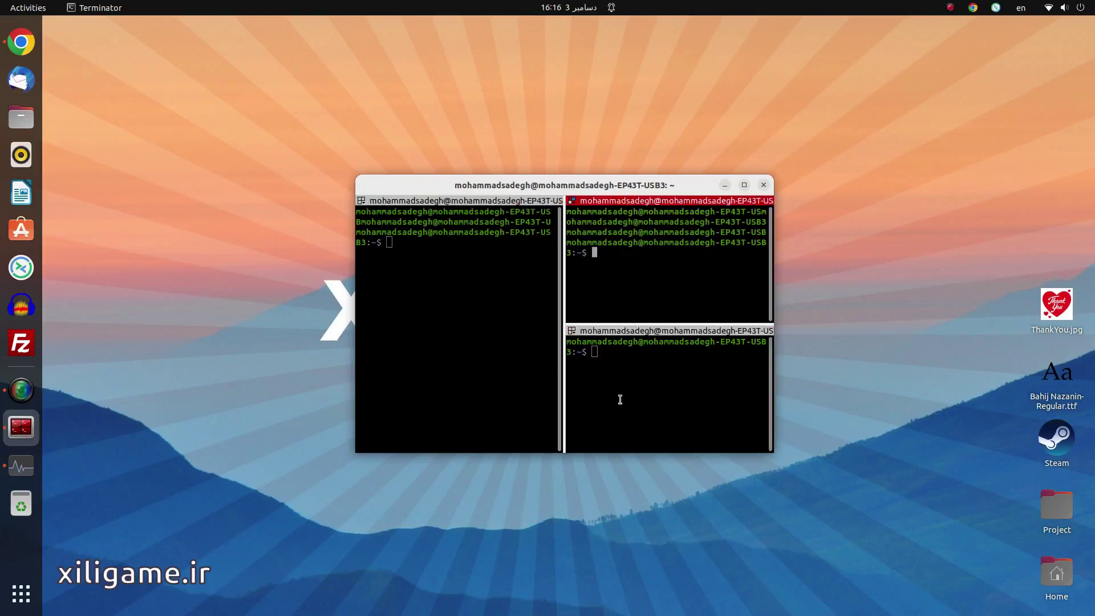
click(620, 399)
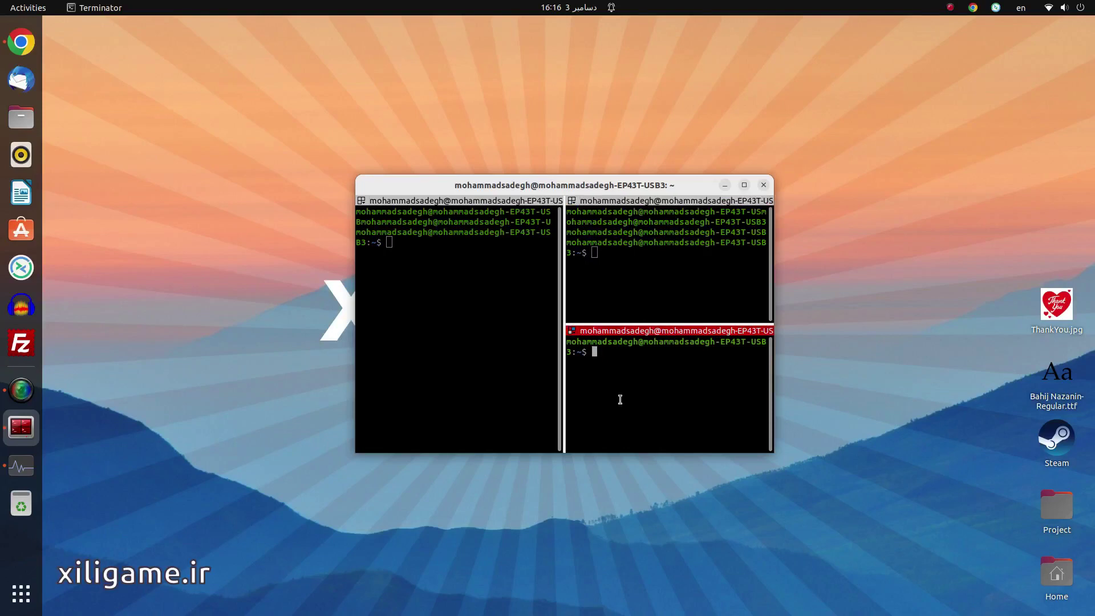
Step: Open a new terminal tab and switch to the split-pane tab and back, leaving the new tab active
key(ctrl+shift+t)
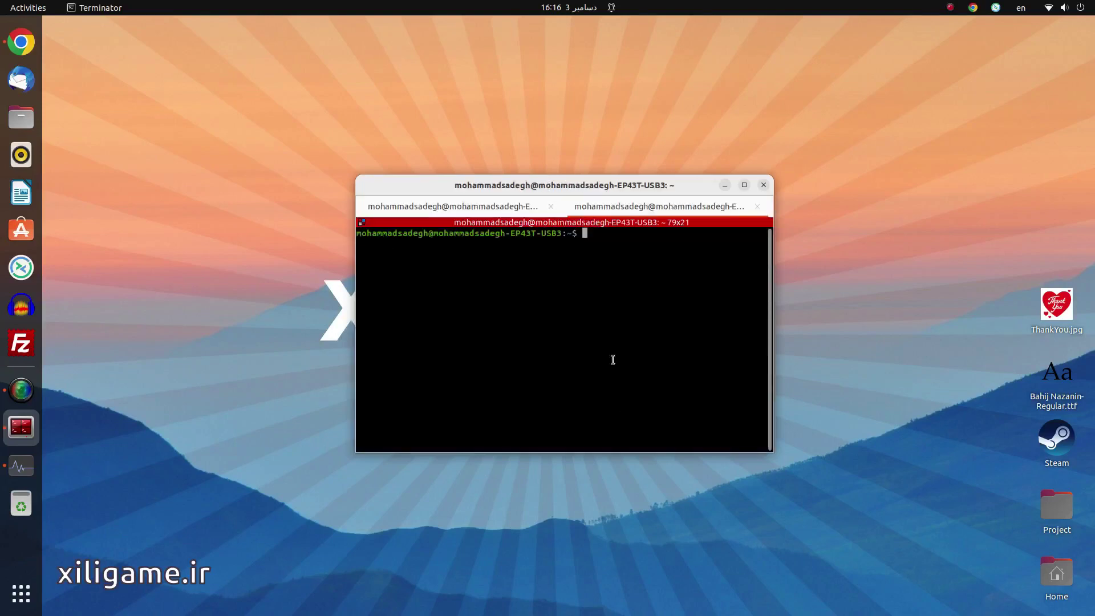
click(636, 206)
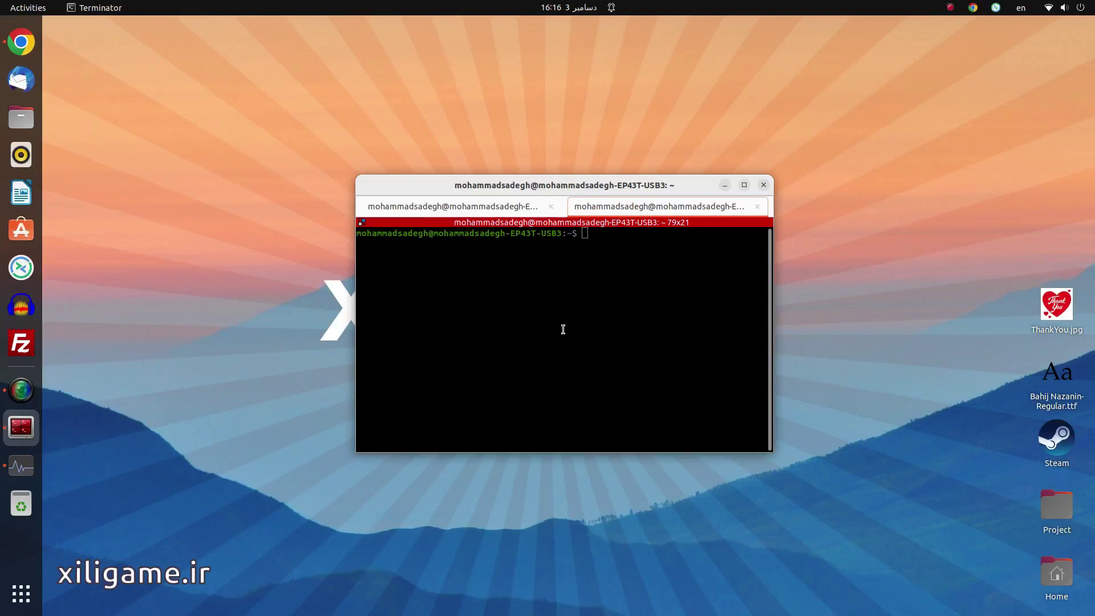
click(592, 250)
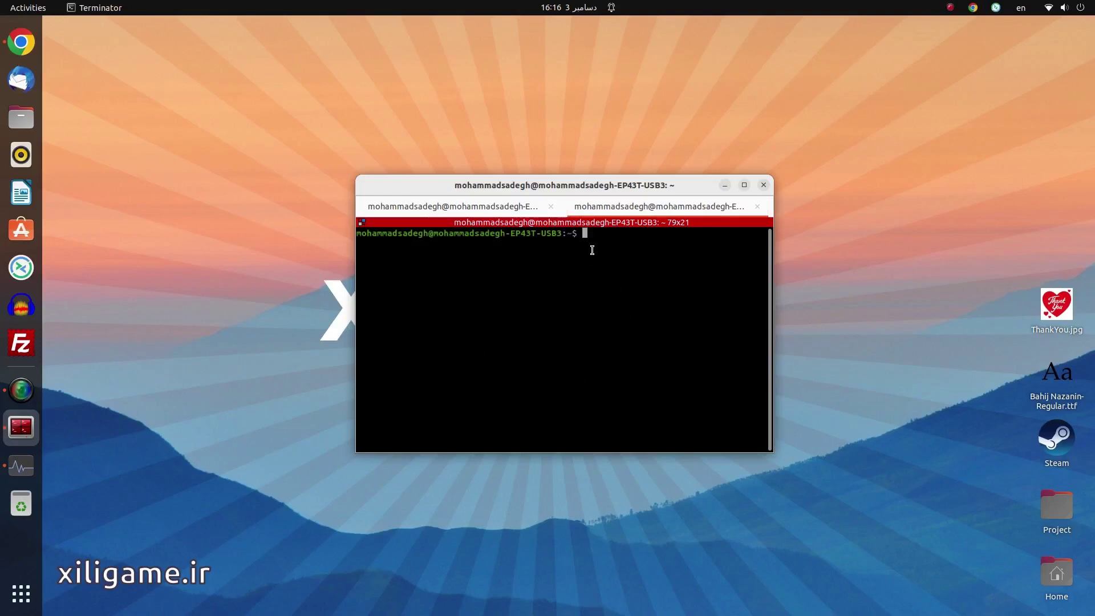
click(504, 208)
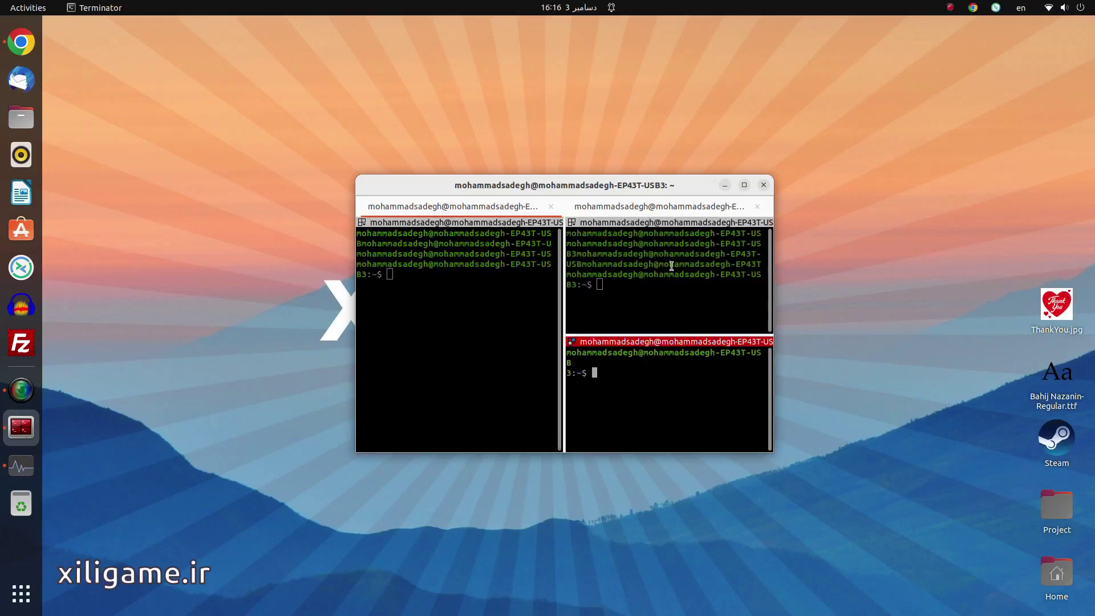
click(658, 206)
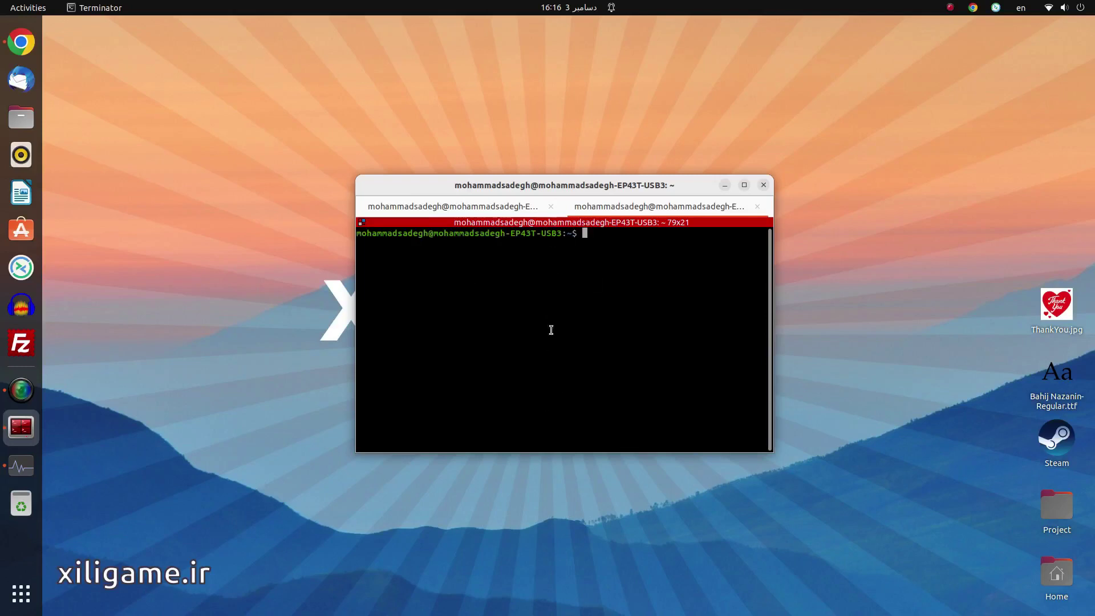
drag(551, 177, 551, 177)
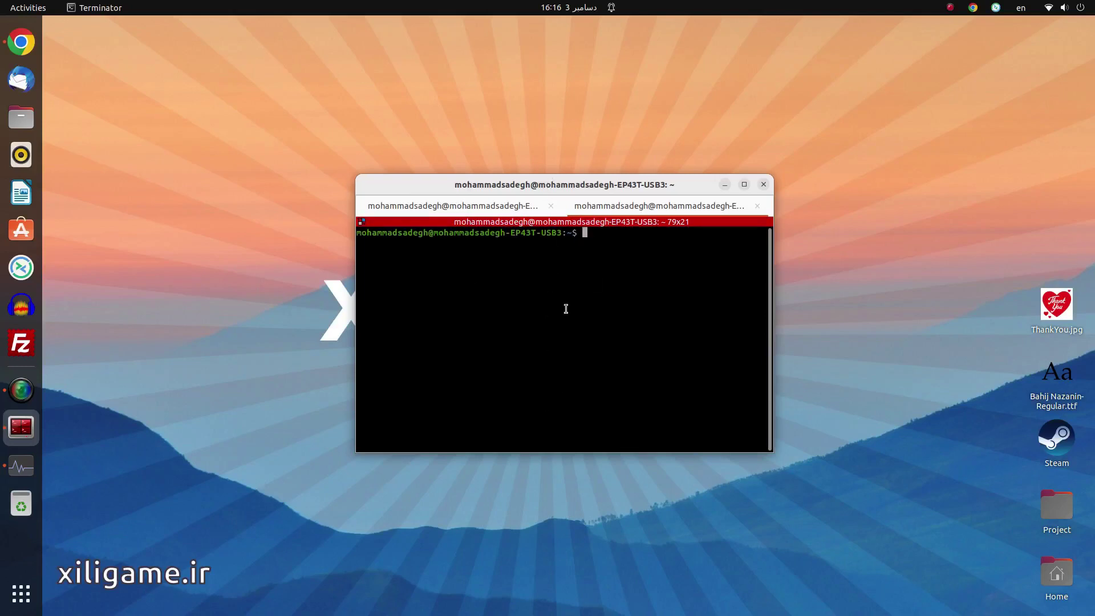
Step: Open a separate terminal window and reposition it lower on the desktop, closing it and the extra tab
key(ctrl+shift+i)
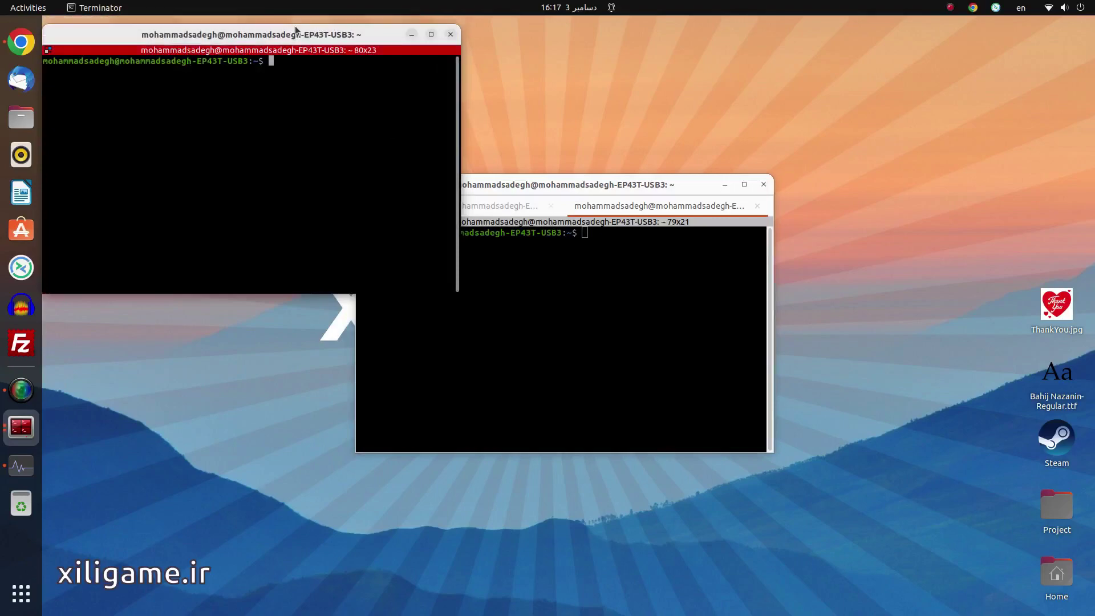
drag(294, 26, 414, 309)
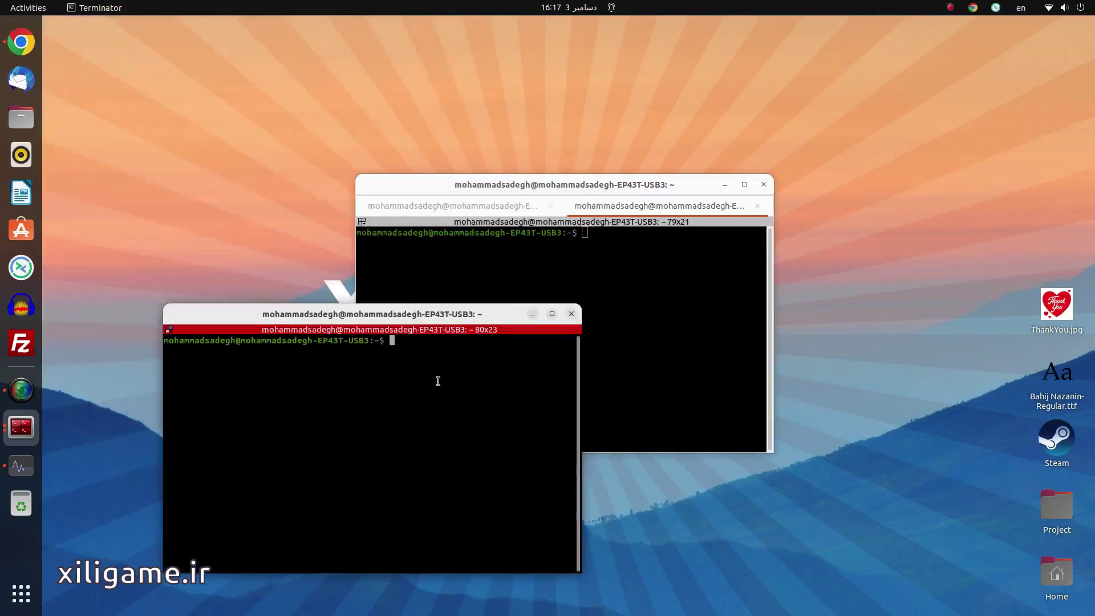
click(571, 315)
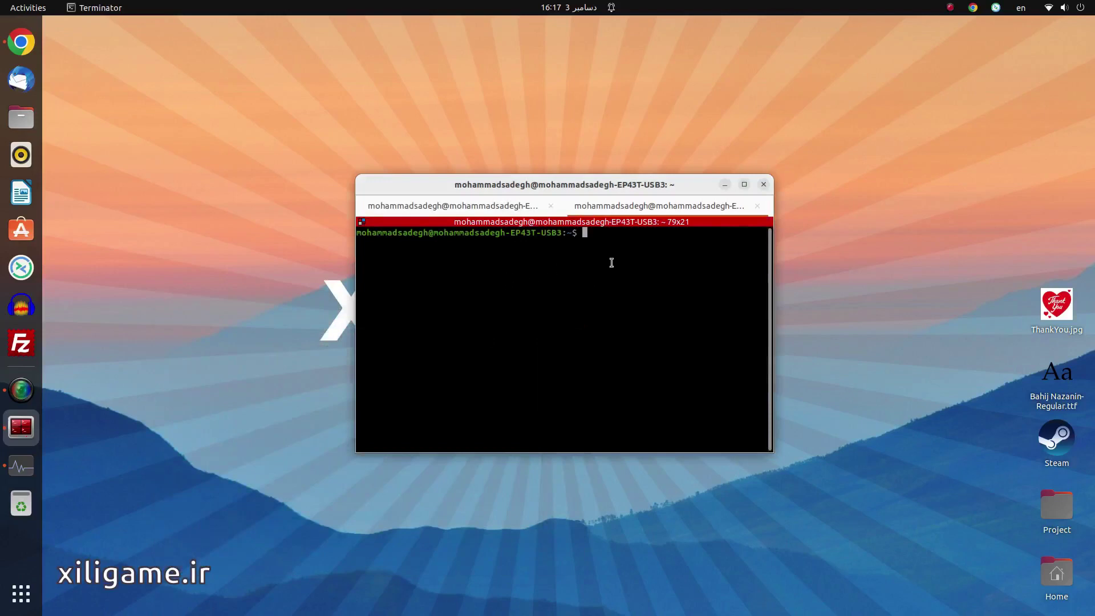
click(756, 207)
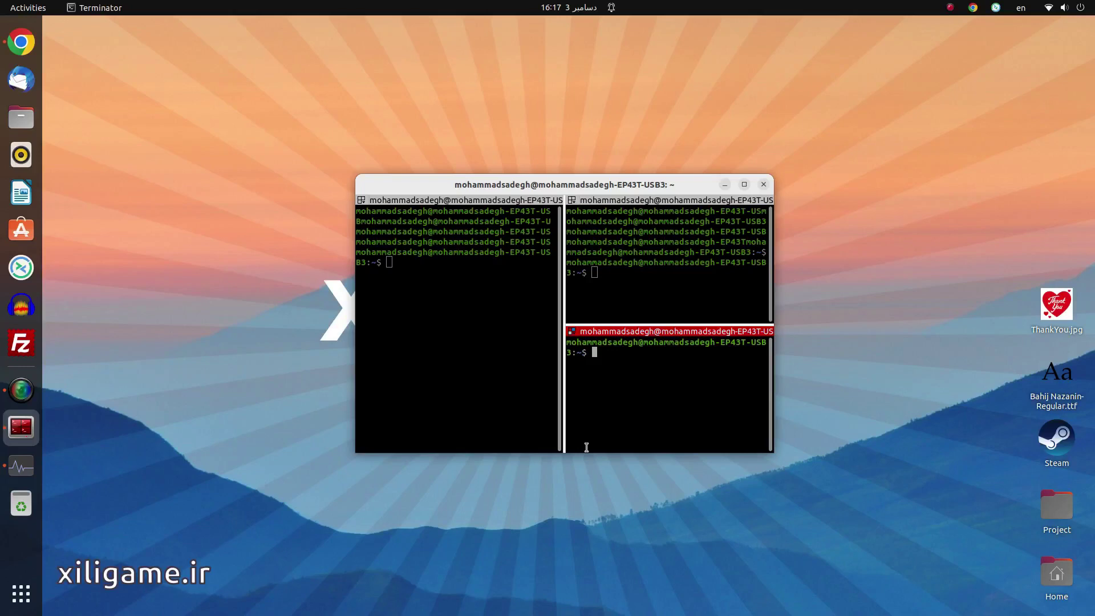
Step: Shift the divider between the upper-right and lower-right panes down and up repeatedly, leaving it slightly below the middle
key(ctrl+shift+Down)
key(ctrl+shift+Down)
key(ctrl+shift+Down)
key(ctrl+shift+Down)
key(ctrl+shift+Down)
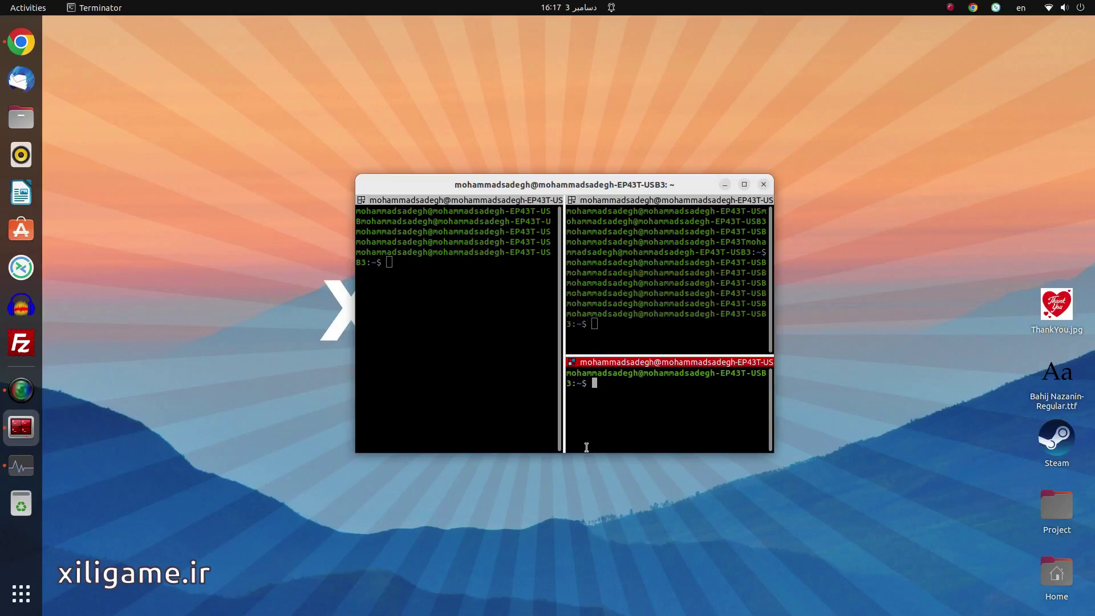
key(ctrl+shift+Down)
key(ctrl+shift+Down)
key(ctrl+shift+Up)
key(ctrl+shift+Up)
key(ctrl+shift+Up)
key(ctrl+shift+Up)
key(ctrl+shift+Up)
key(ctrl+shift+Up)
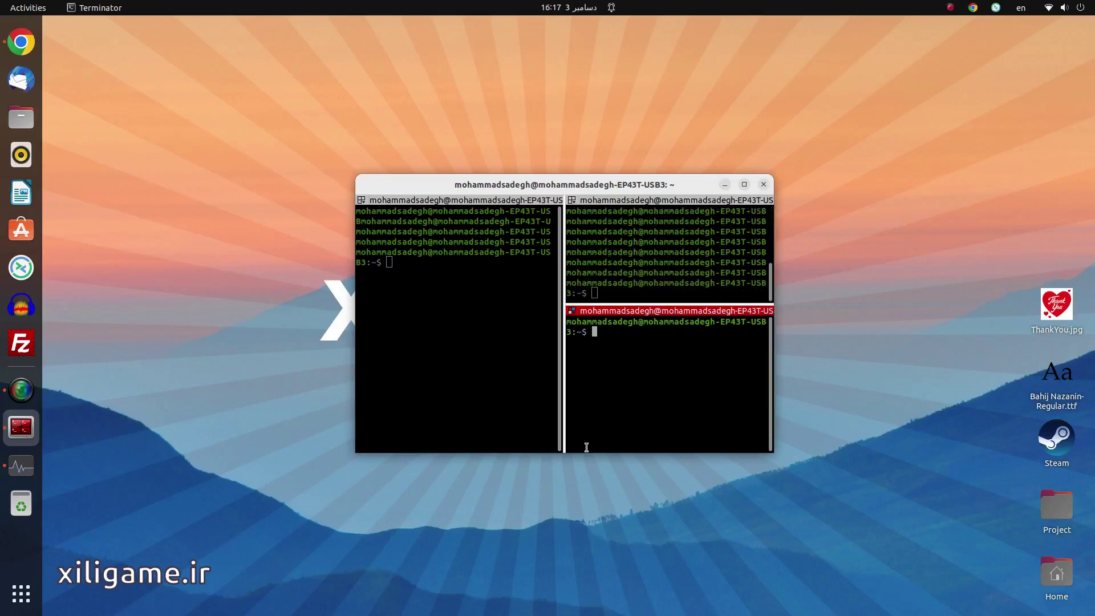
key(ctrl+shift+Up)
key(ctrl+shift+Up)
key(ctrl+shift+Up)
key(ctrl+shift+Down)
key(ctrl+shift+Down)
key(ctrl+shift+Down)
key(ctrl+shift+Down)
key(ctrl+shift+Down)
key(ctrl+shift+Down)
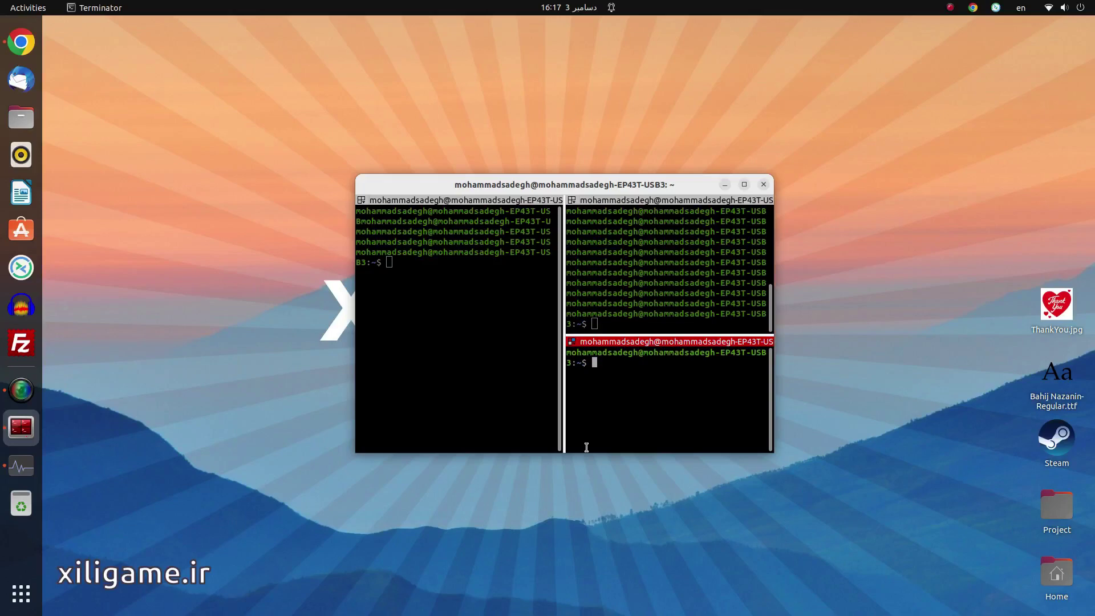
Step: Cycle the focus to the left pane and resize it narrower and wider repeatedly, leaving it wider than the right panes
key(ctrl+Tab)
key(ctrl+Tab)
key(ctrl+Tab)
key(ctrl+Tab)
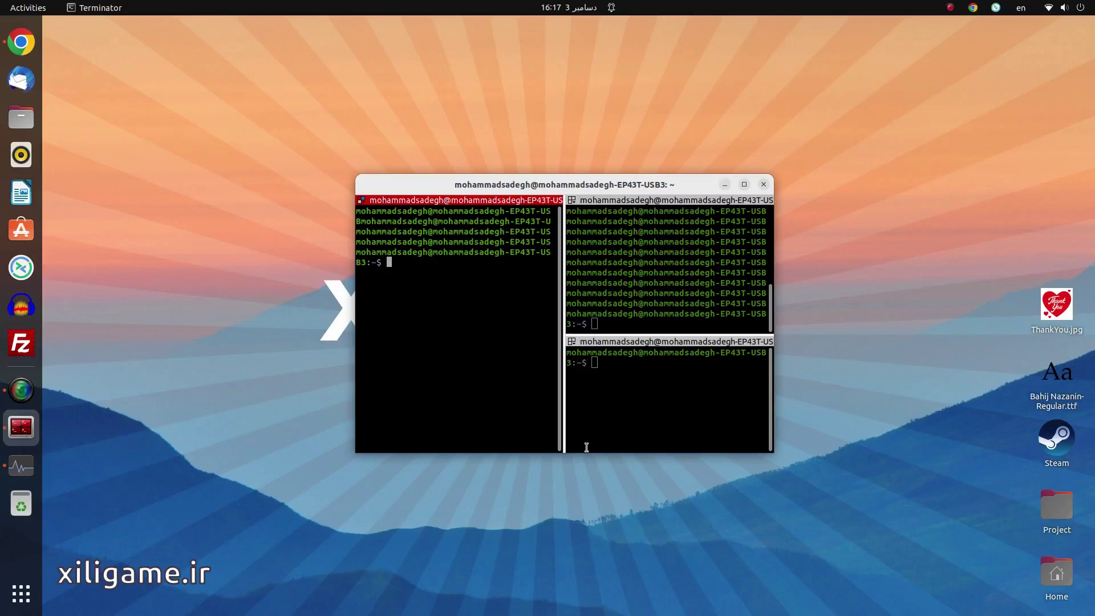
key(ctrl+shift+Left)
key(ctrl+shift+Left)
key(ctrl+shift+Left)
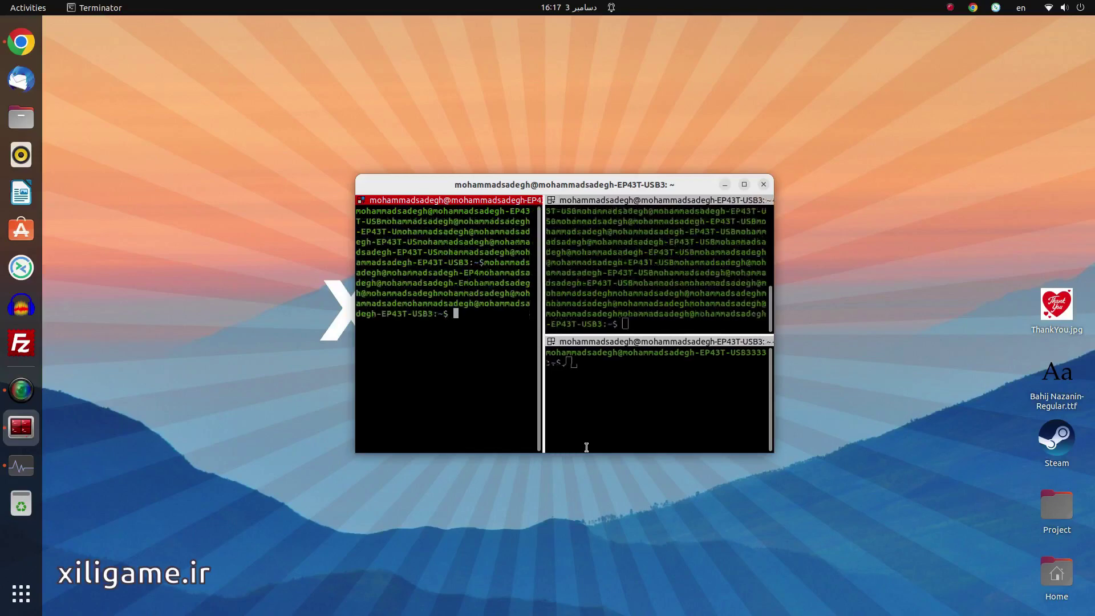
key(ctrl+shift+Right)
key(ctrl+shift+Right)
key(ctrl+shift+Right)
key(ctrl+shift+Right)
key(ctrl+shift+Right)
key(ctrl+shift+Right)
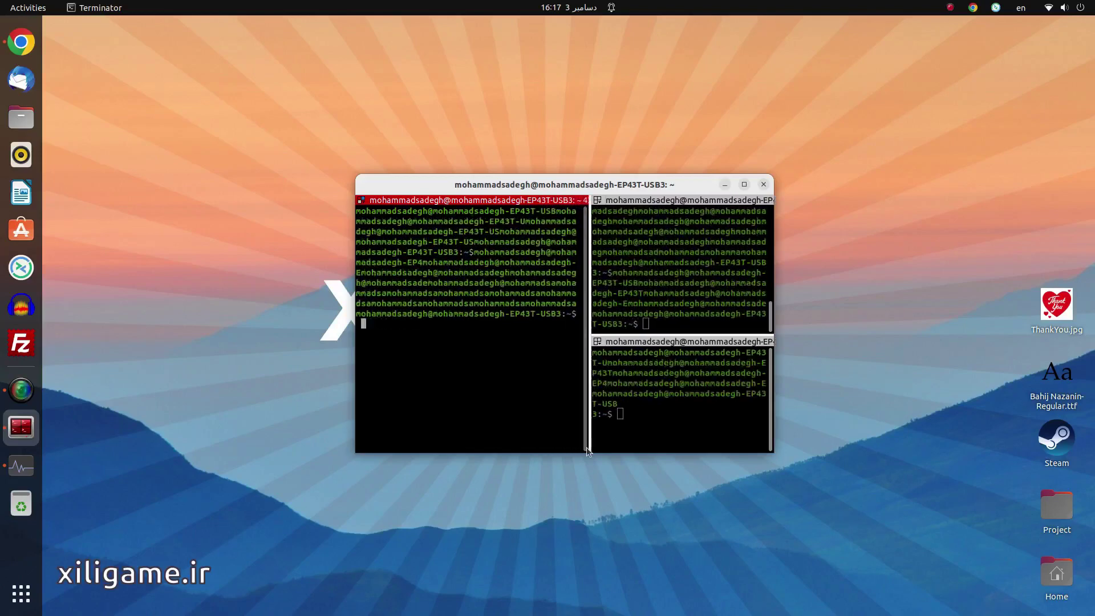
key(ctrl+shift+Left)
key(ctrl+shift+Left)
key(ctrl+shift+Left)
key(ctrl+shift+Left)
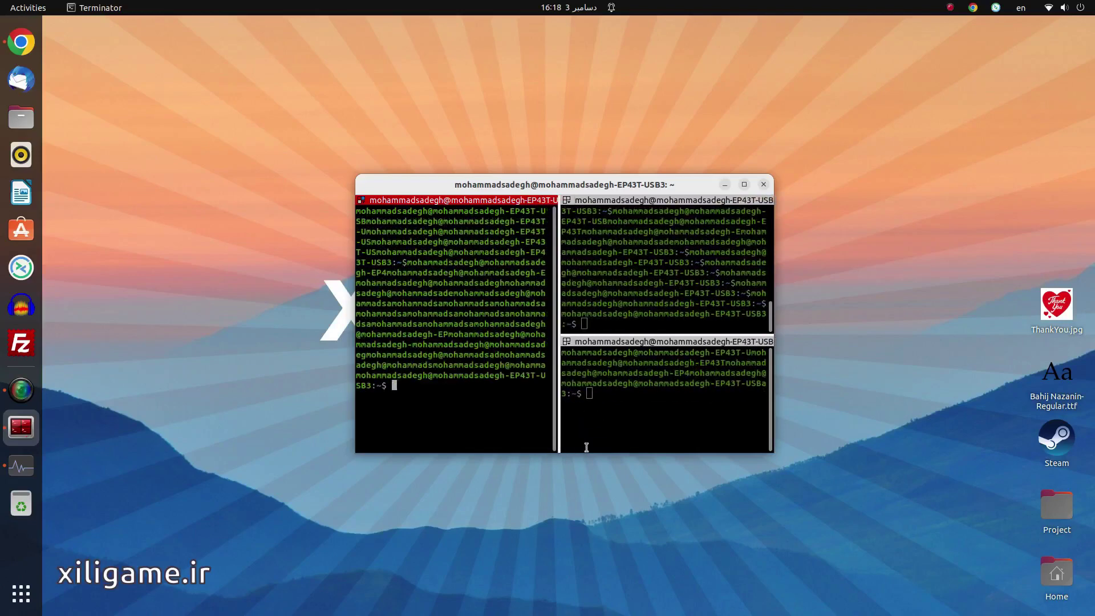
key(ctrl+shift+Right)
key(ctrl+shift+Right)
key(ctrl+shift+Right)
key(ctrl+shift+Right)
key(ctrl+shift+Right)
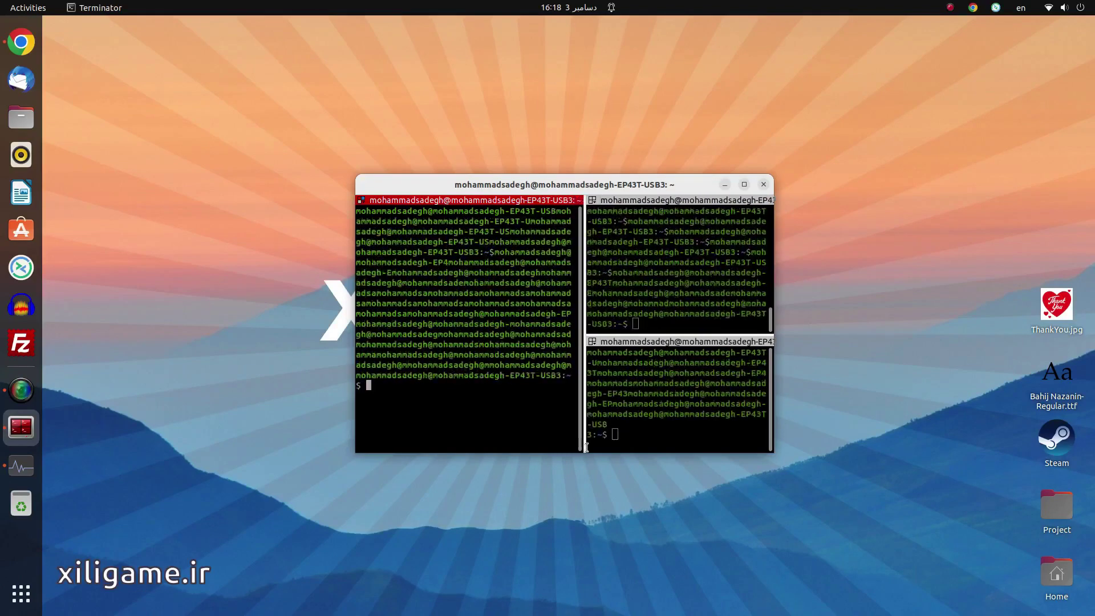
key(ctrl+shift+Left)
key(ctrl+shift+Left)
key(ctrl+shift+Left)
key(ctrl+shift+Right)
key(ctrl+shift+Right)
key(ctrl+shift+Right)
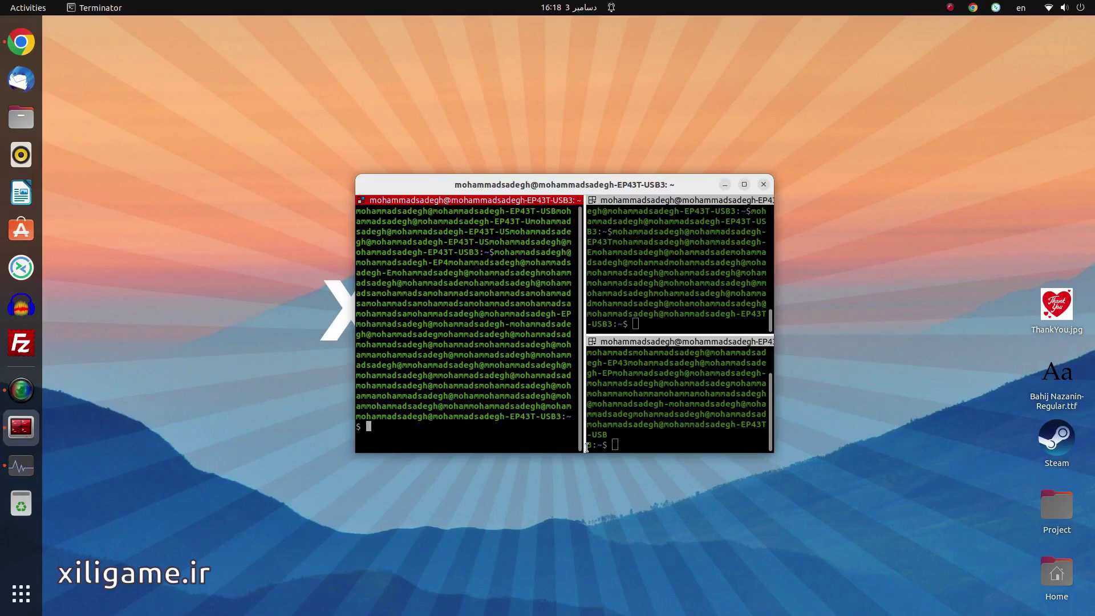
Step: Activate the upper-right pane and shift its lower divider up and down repeatedly
key(alt+Right)
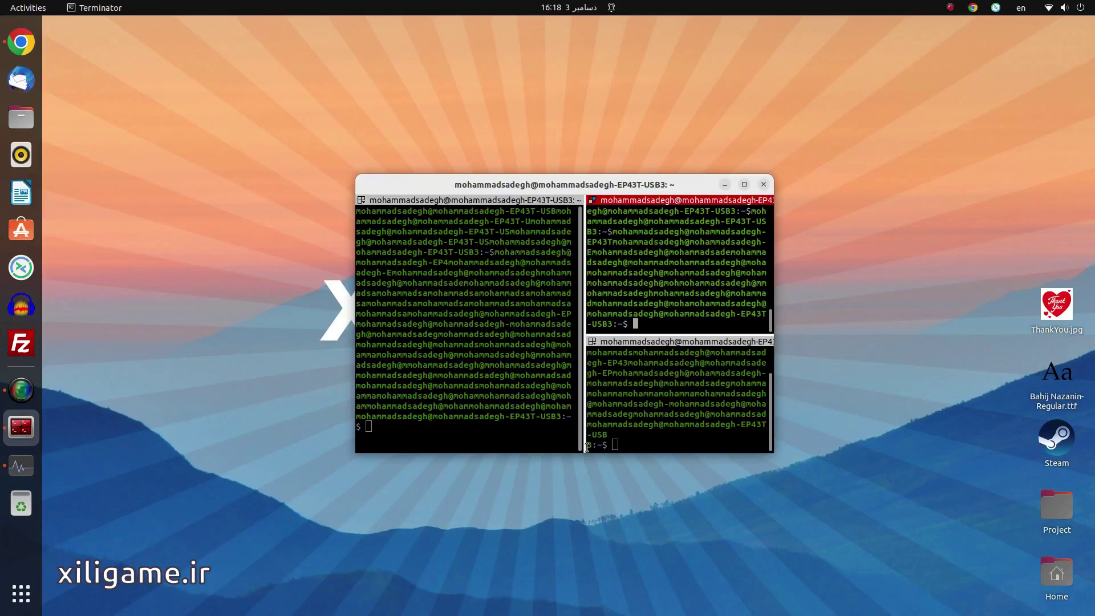
key(ctrl+shift+Up)
key(ctrl+shift+Down)
key(ctrl+shift+Up)
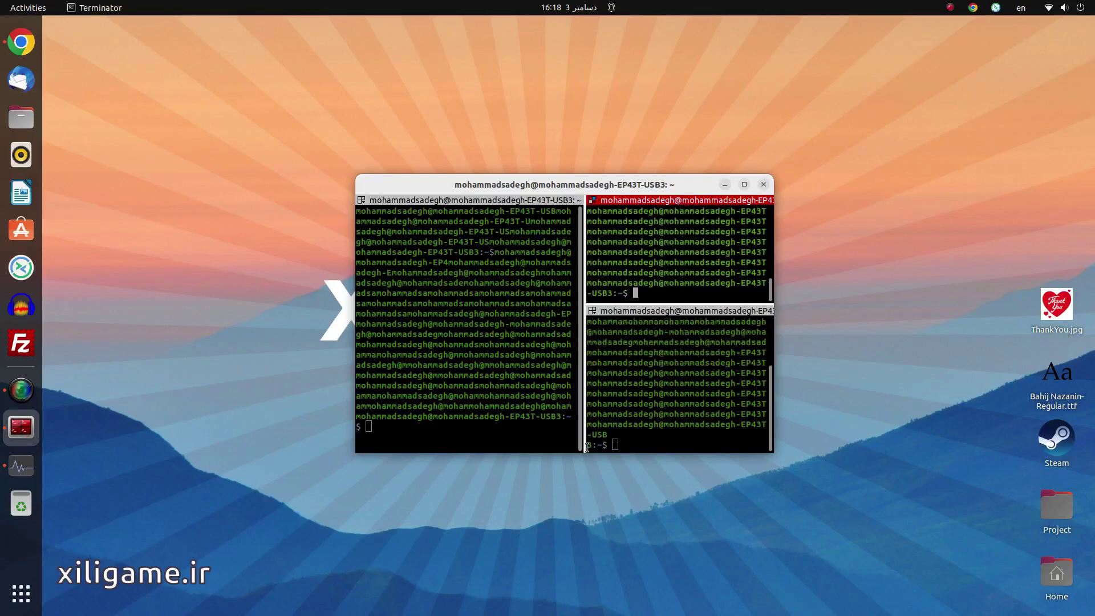
key(ctrl+shift+Down)
key(ctrl+shift+Up)
key(ctrl+shift+Up)
key(ctrl+shift+Up)
key(ctrl+shift+Up)
key(ctrl+shift+Down)
key(ctrl+shift+Down)
key(ctrl+shift+Down)
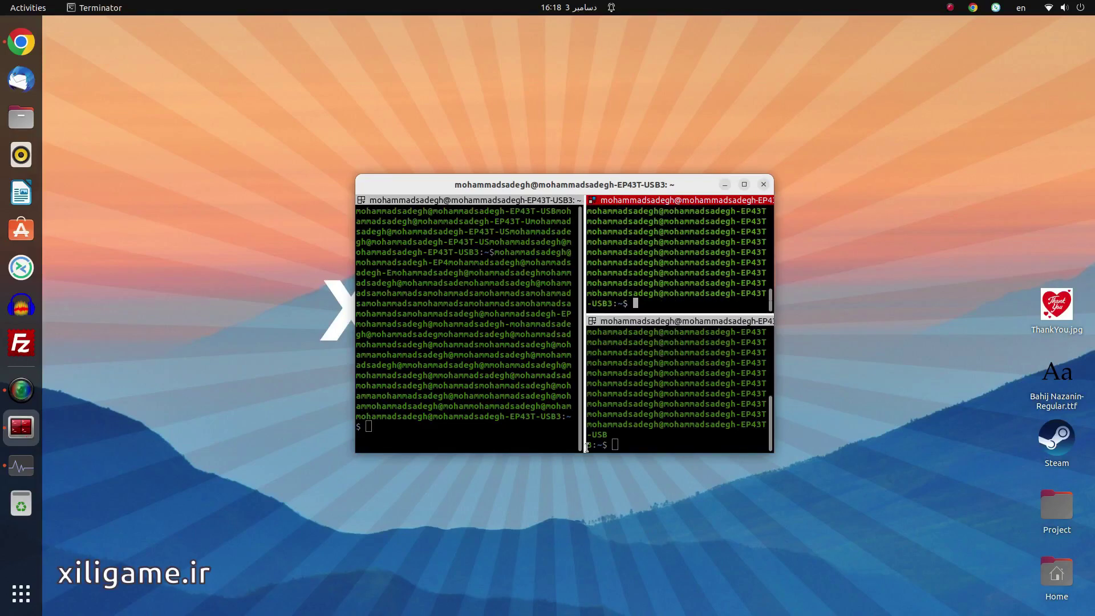
key(ctrl+shift+Down)
key(ctrl+shift+Up)
Step: Adjust the dividers so the left and right panes are about equally wide, and clear the screens of all three panes
drag(637, 316, 567, 329)
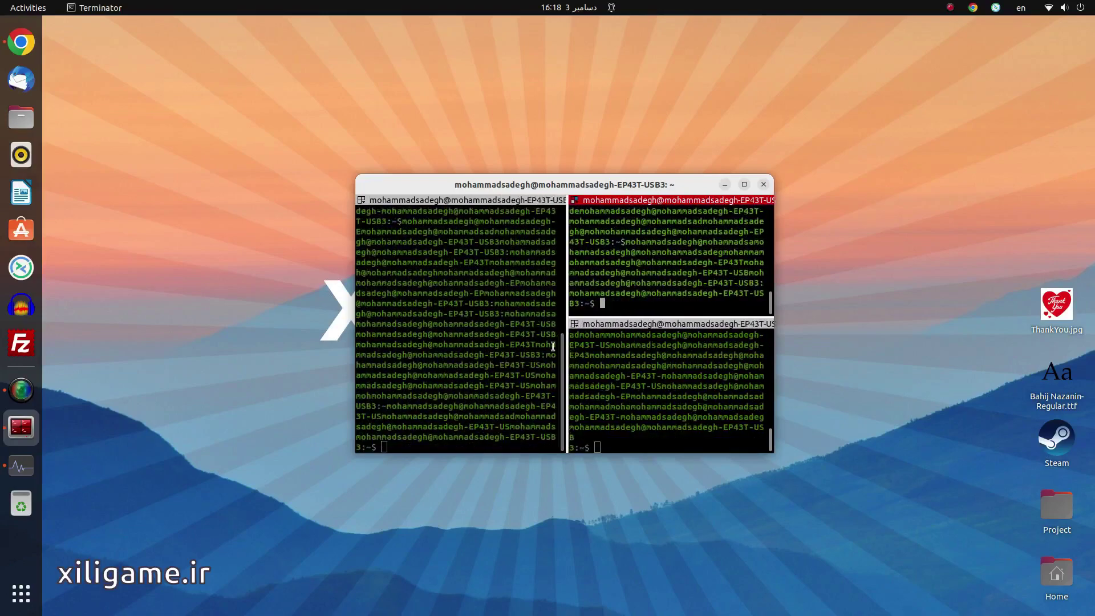
click(474, 427)
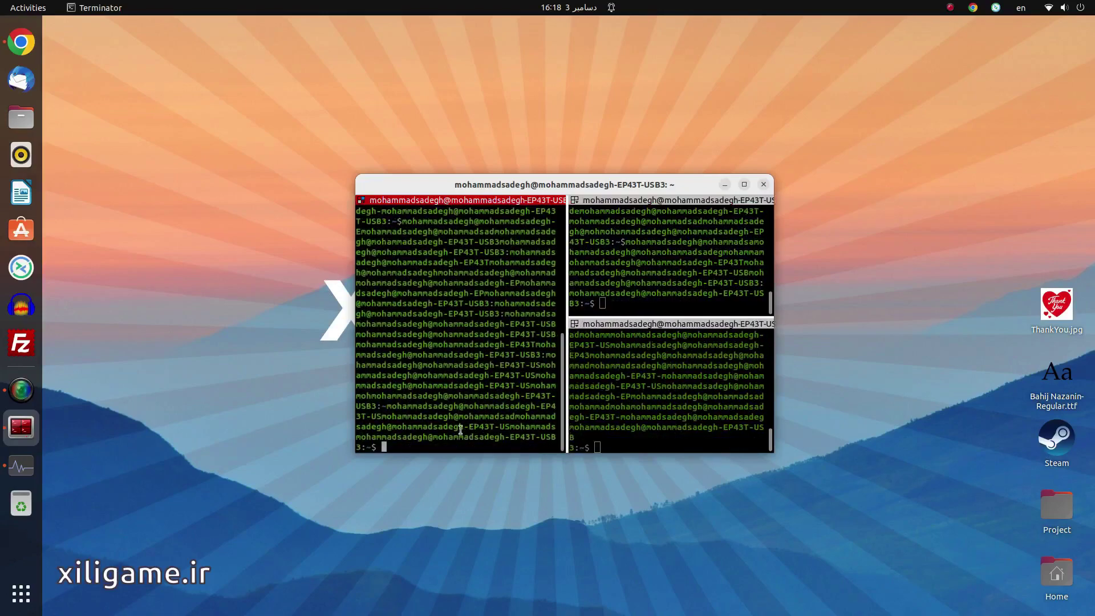
key(ctrl+l)
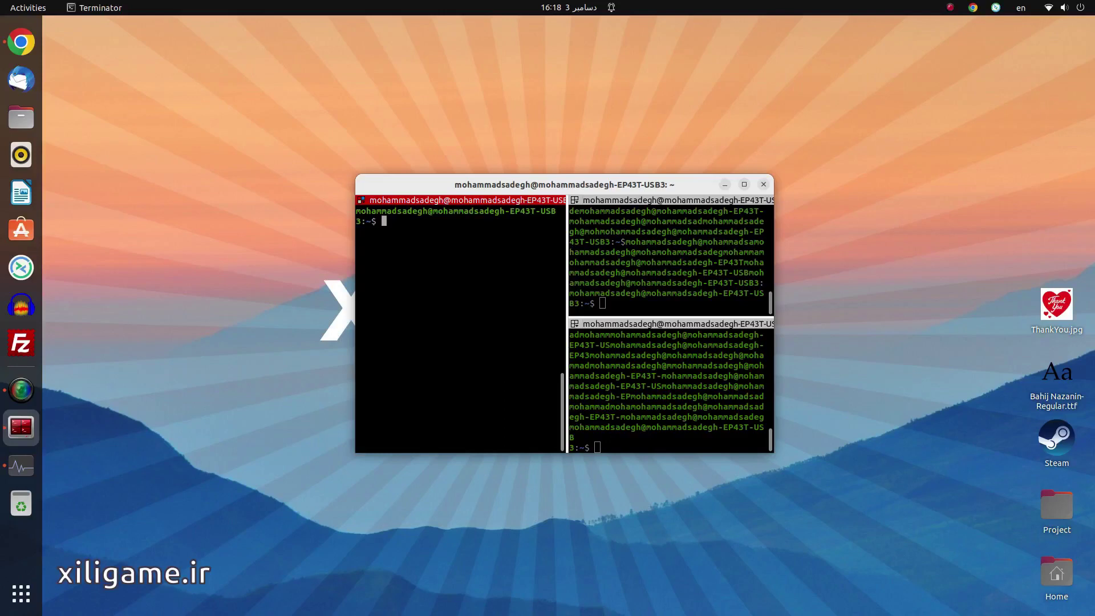
click(625, 295)
key(ctrl+l)
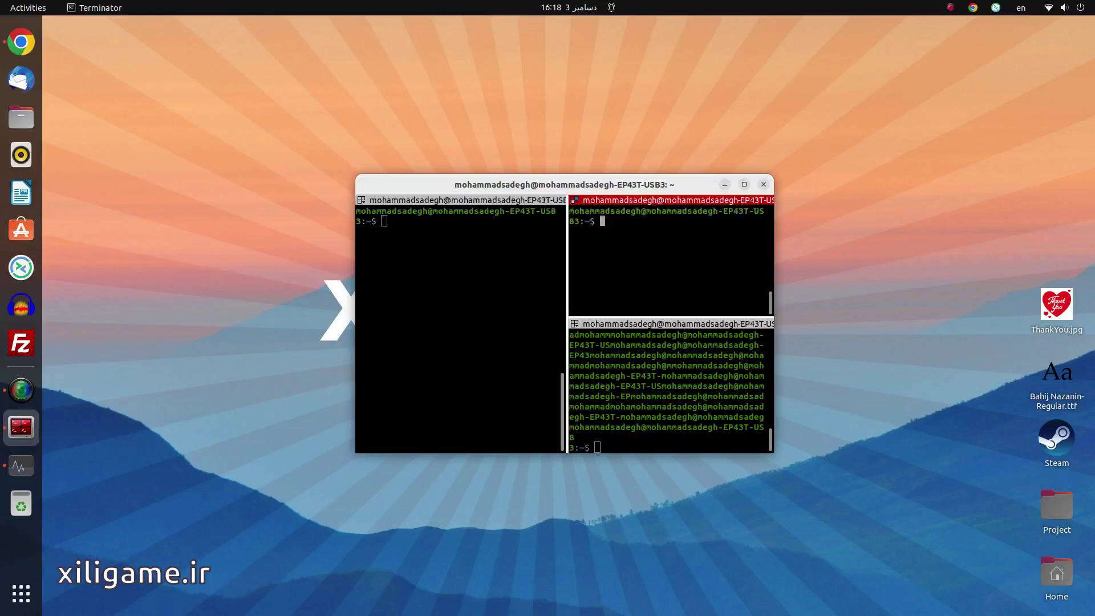
click(661, 435)
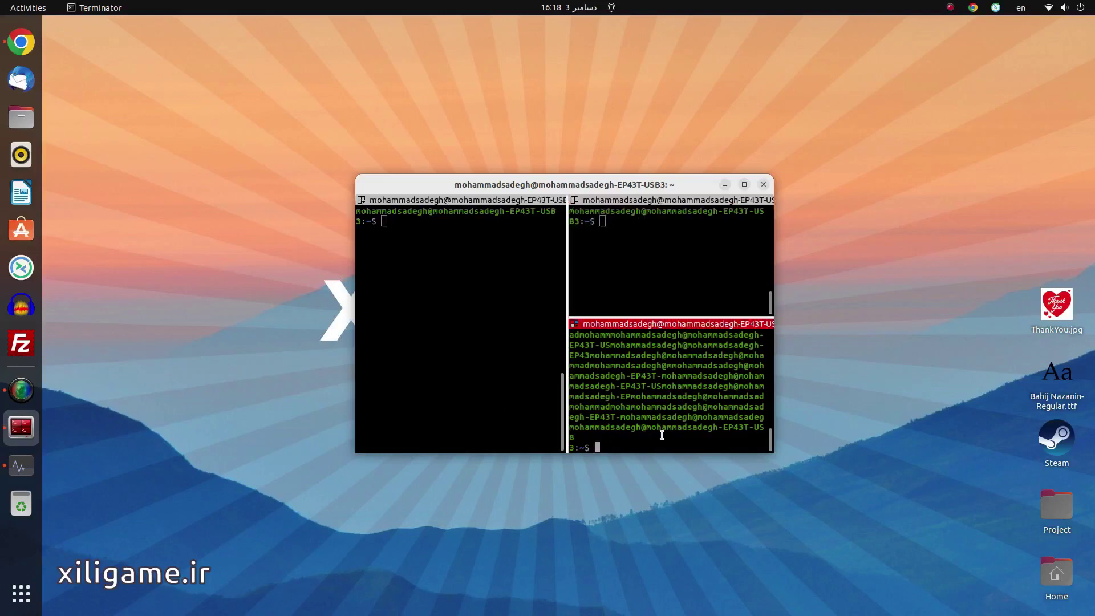
key(ctrl+l)
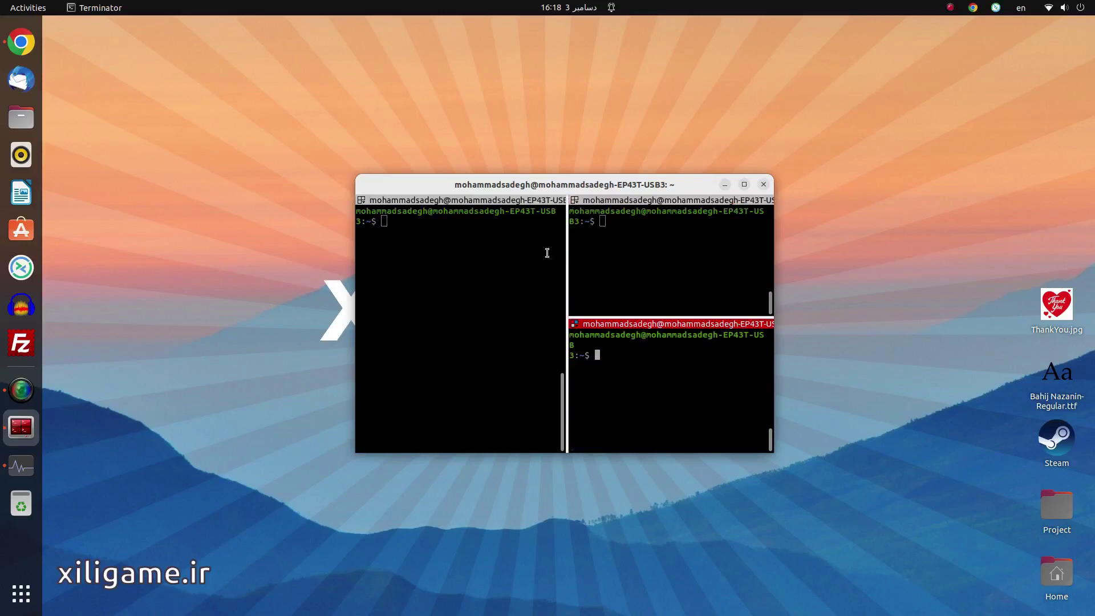
Step: Activate the upper-right pane, and alternate between the left and lower-right panes, ending on the lower-right one
click(615, 262)
click(466, 270)
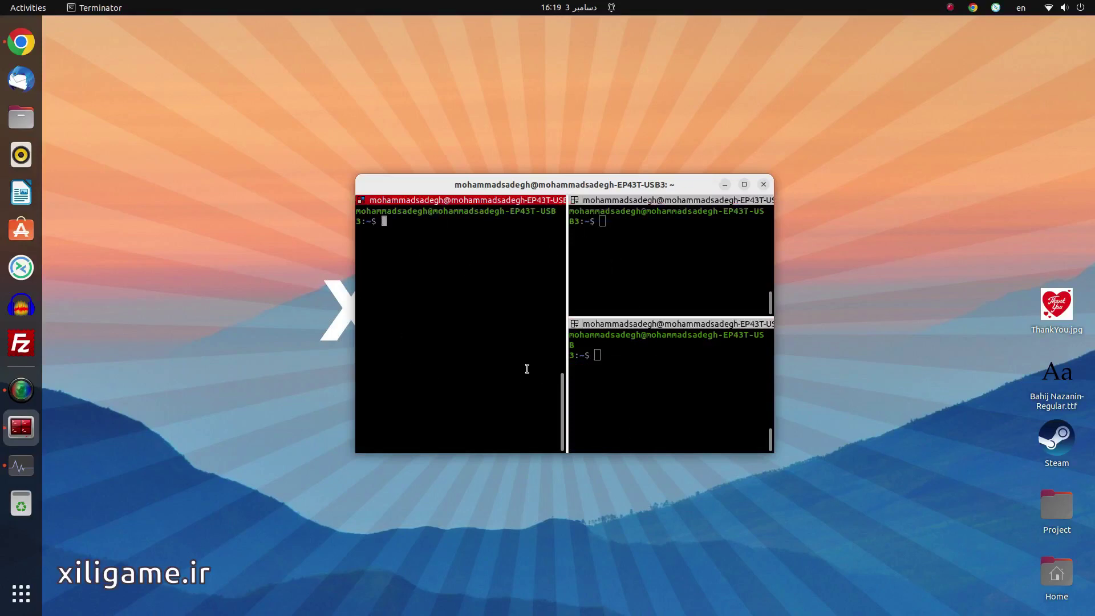
click(622, 399)
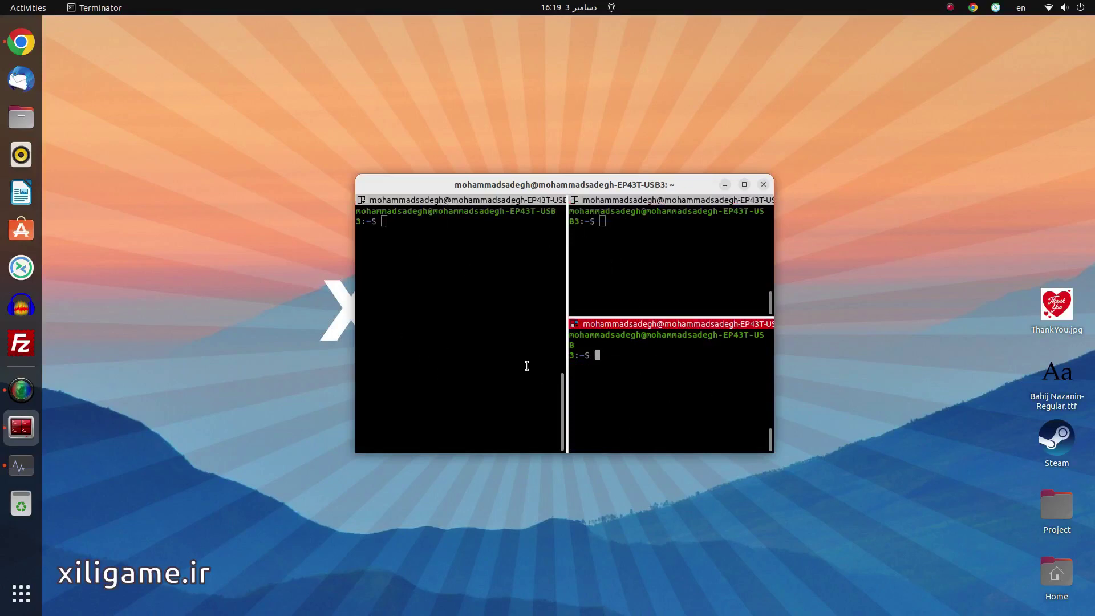
click(492, 342)
click(638, 365)
Step: Open the Activities overview of running windows and return to the desktop
click(157, 511)
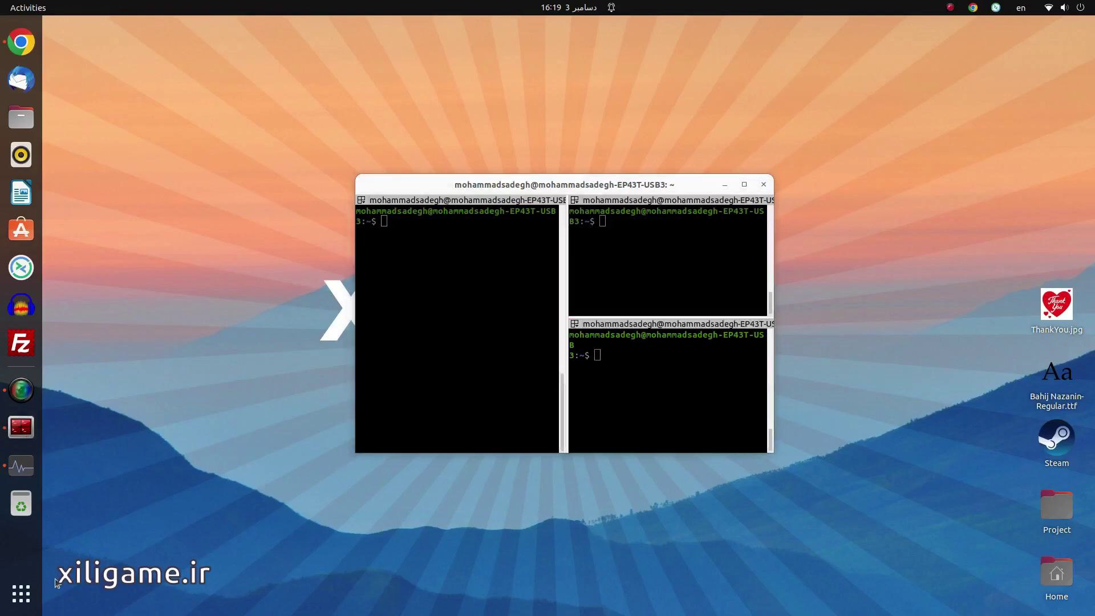
click(26, 595)
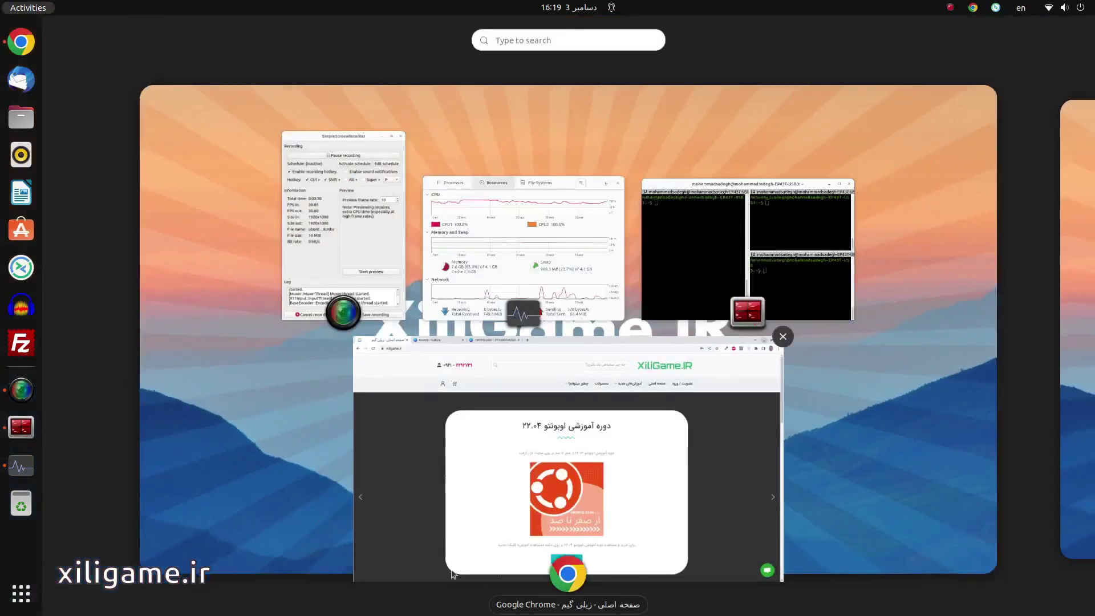
click(392, 518)
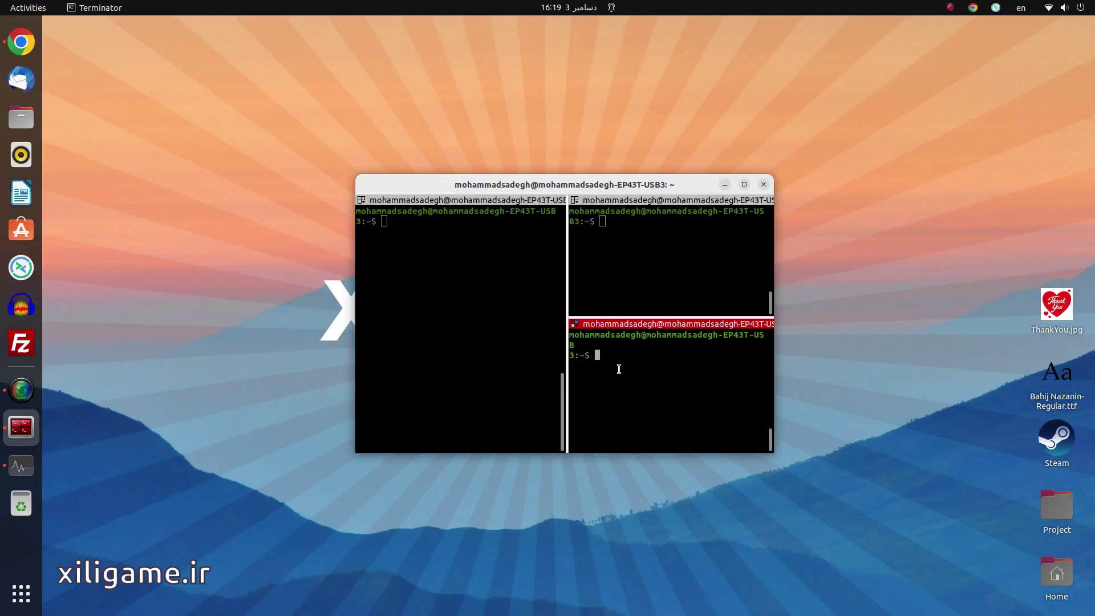
Step: Rotate the pane layout clockwise four times, through a full turn
key(super+r)
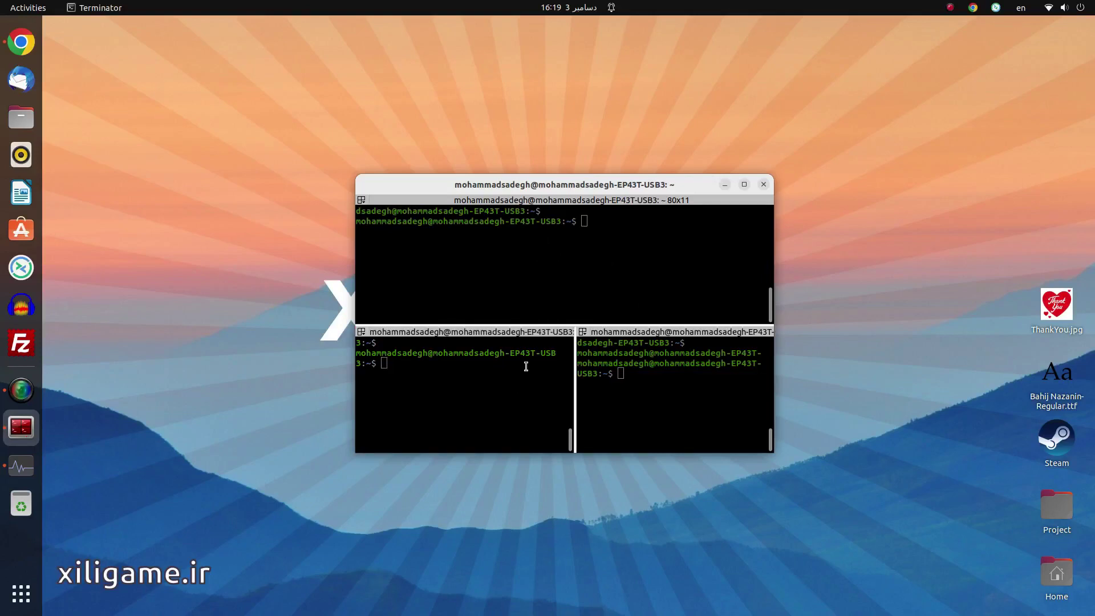
key(super+r)
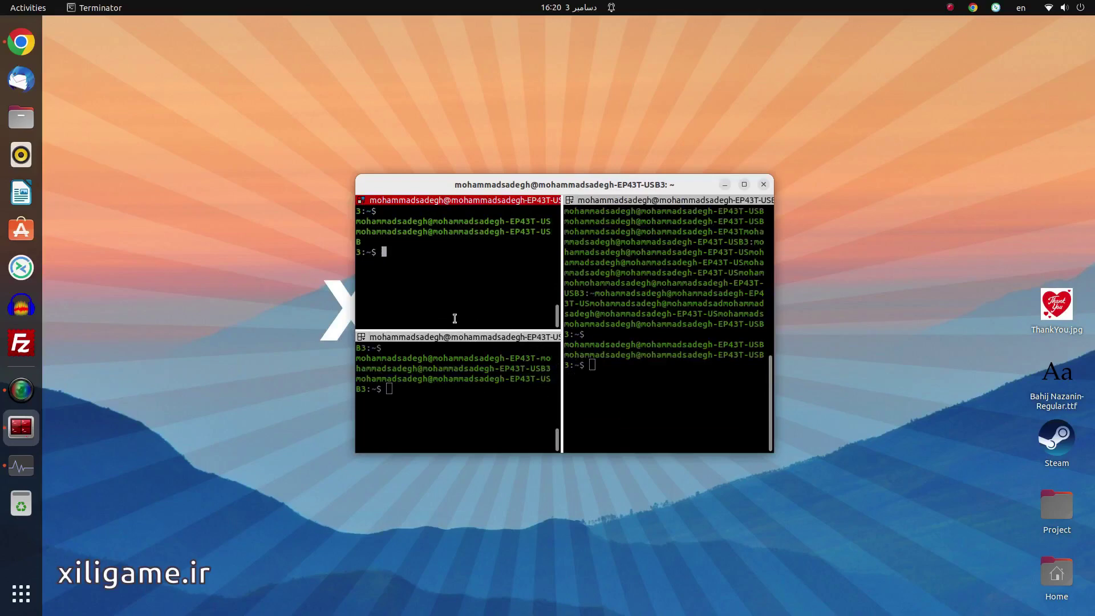
key(super+r)
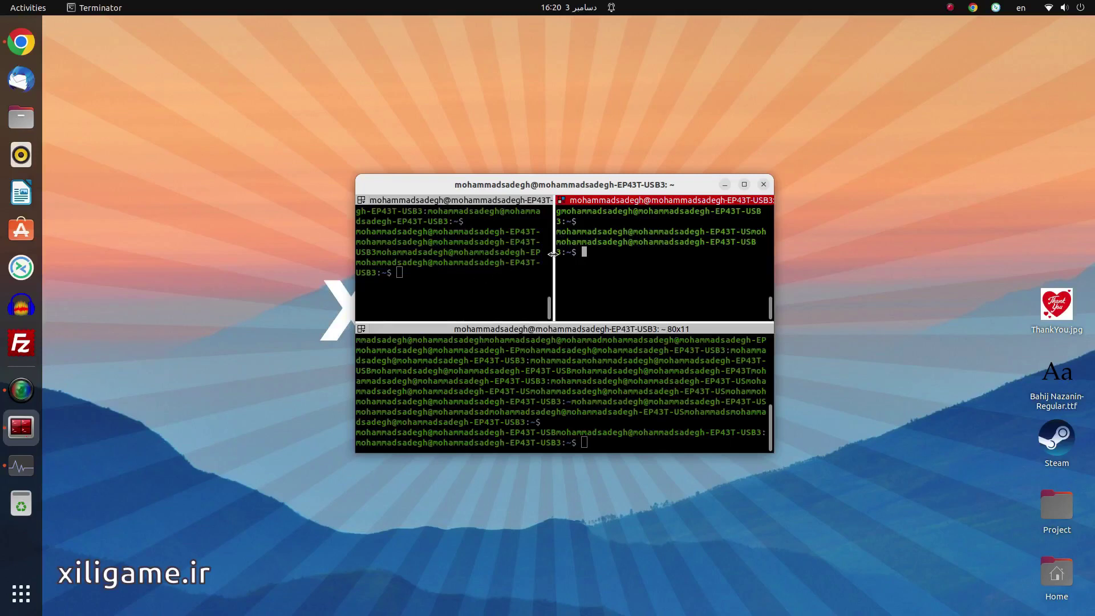
key(super+r)
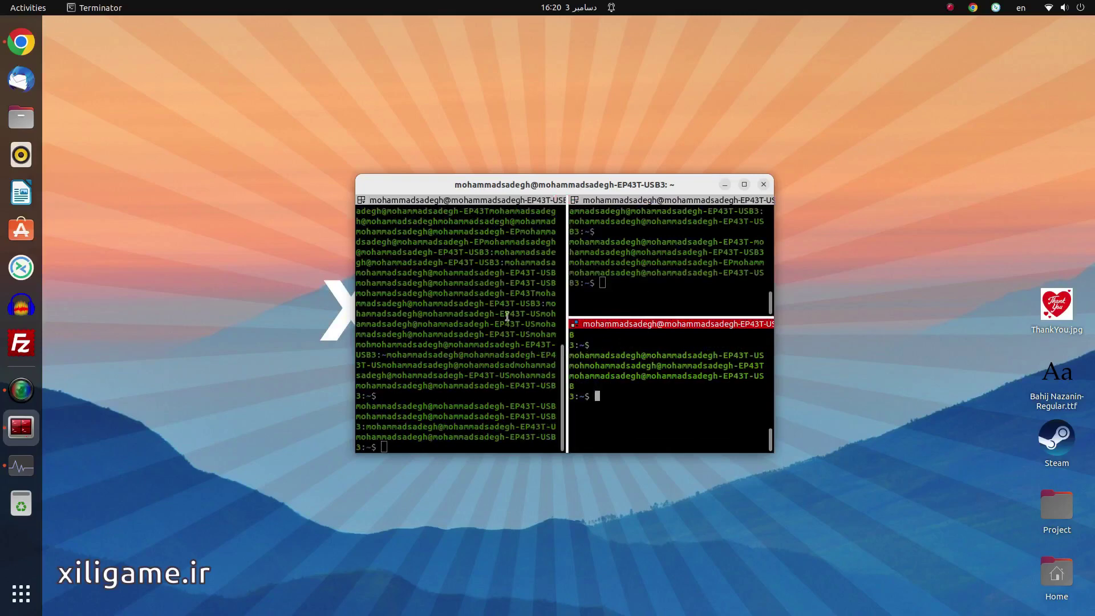
Step: Activate the left, upper-right and lower-right panes in turn twice to examine the restored layout, ending on the lower-right pane
click(495, 281)
click(674, 263)
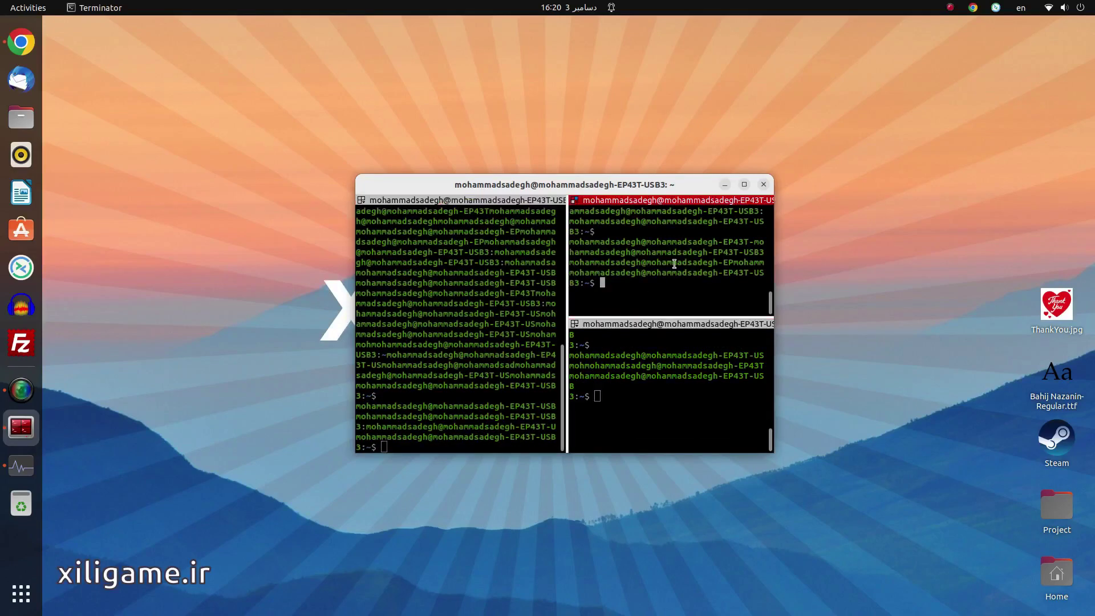
click(655, 369)
click(433, 259)
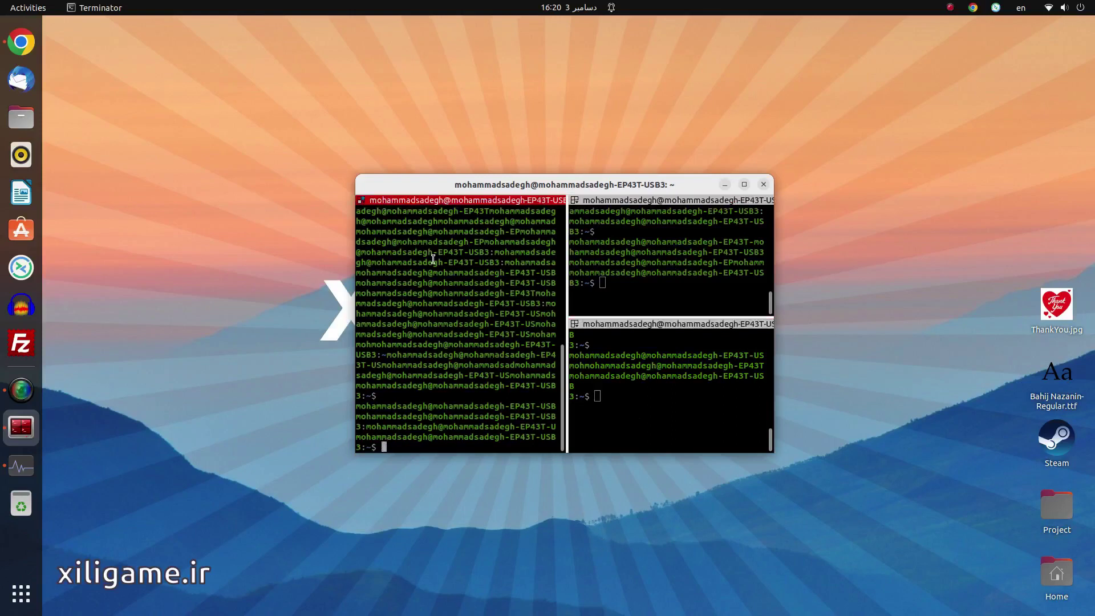
click(676, 222)
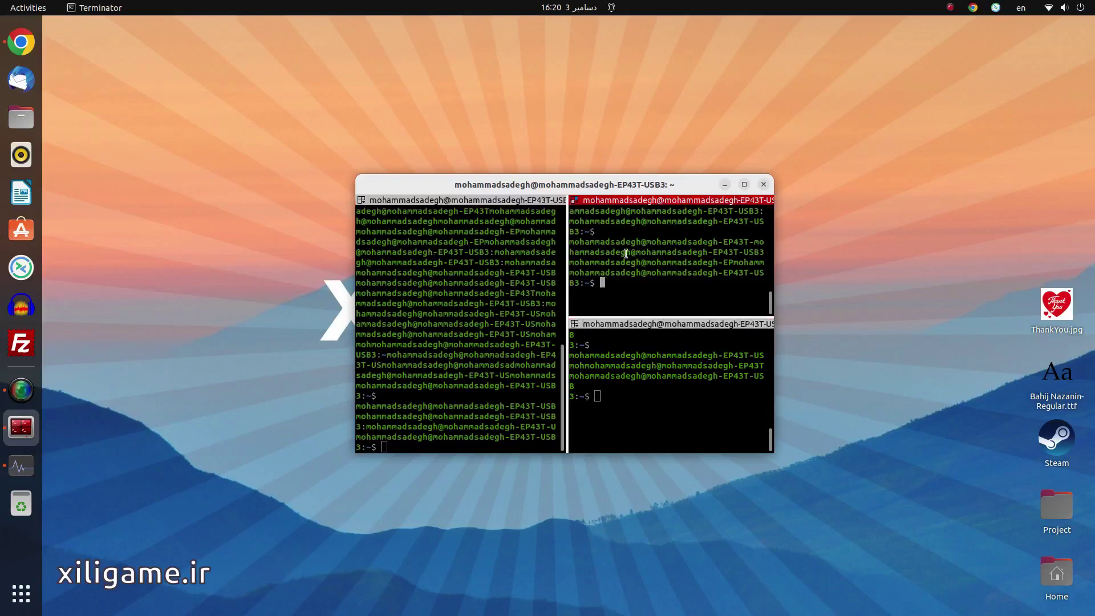
click(704, 359)
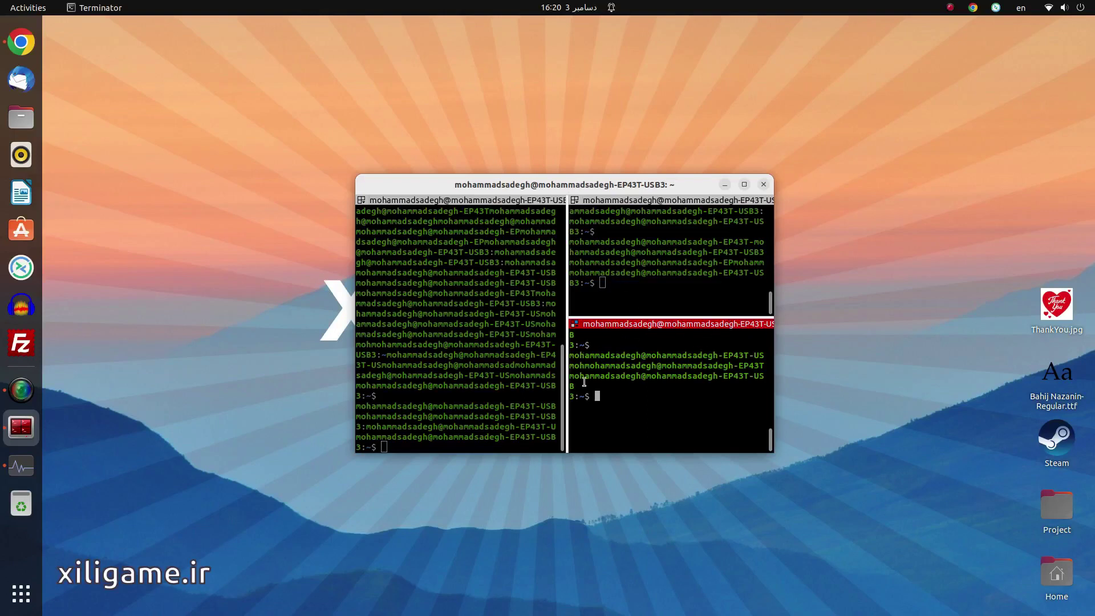
Step: Clear the screens of the left, lower-right and upper-right panes
click(485, 373)
key(ctrl+l)
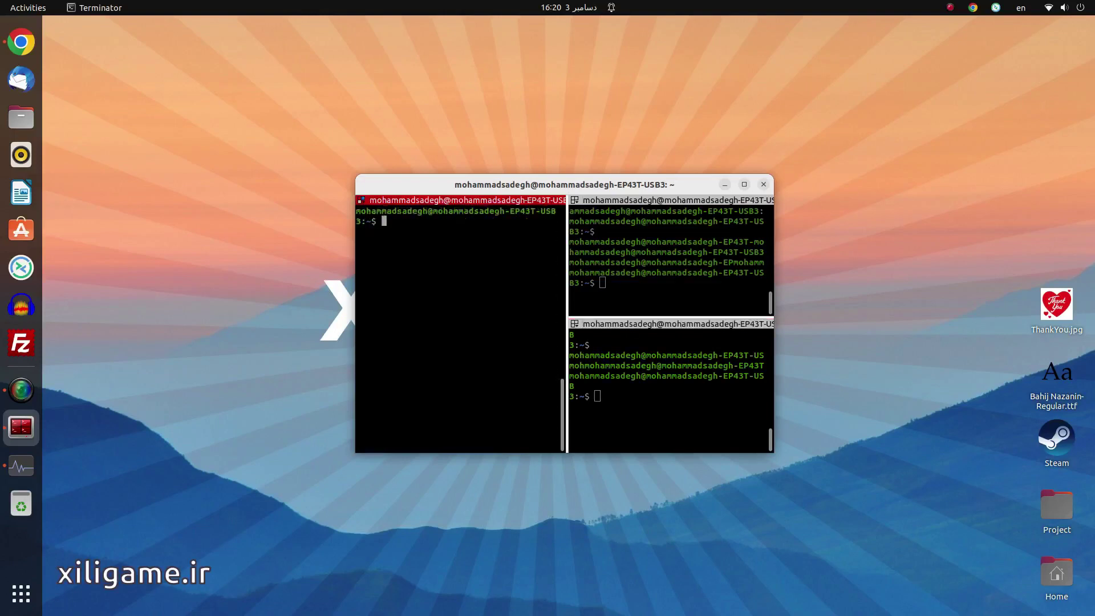
click(677, 384)
key(ctrl+l)
click(656, 282)
key(ctrl+l)
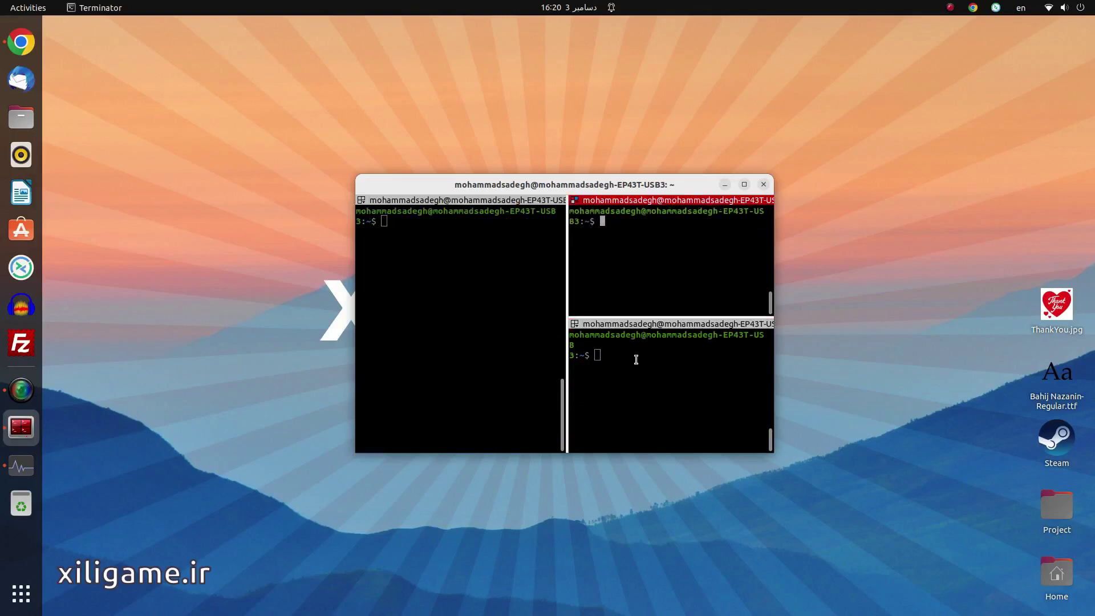
Step: Activate the lower-right, left and upper-right panes in turn
click(636, 359)
click(449, 356)
click(594, 279)
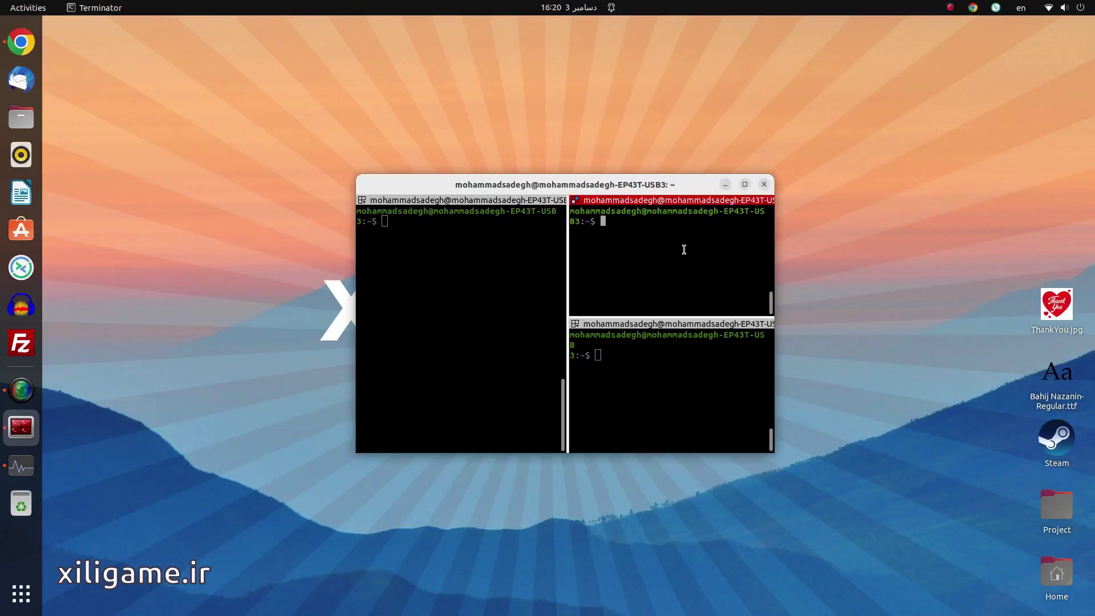
Step: Close the lower-right pane and the remaining right pane so that only the left terminal is left
click(695, 411)
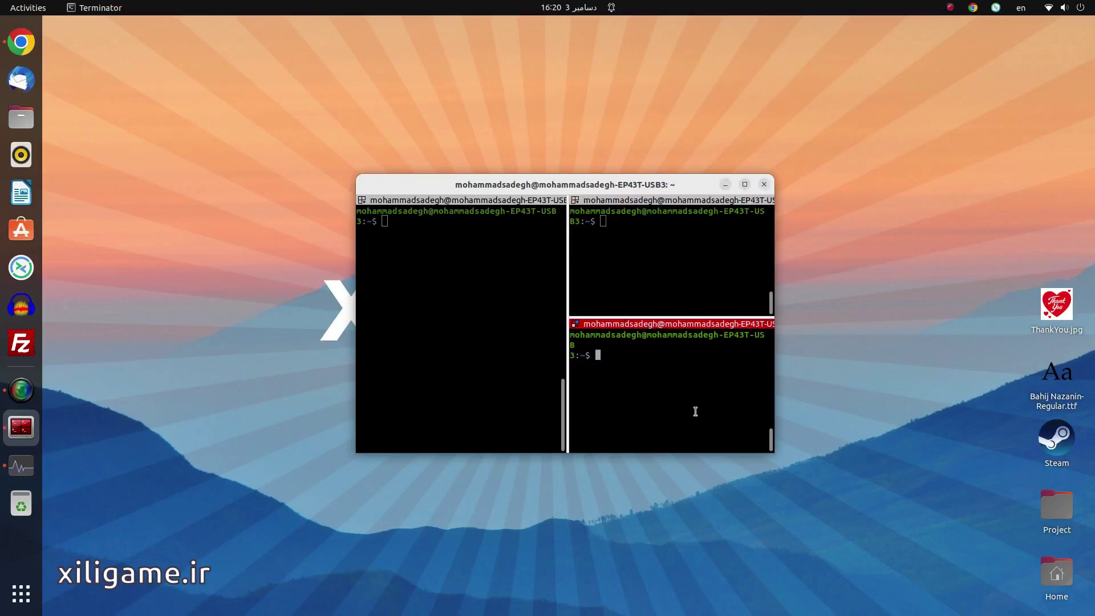
key(ctrl+shift+w)
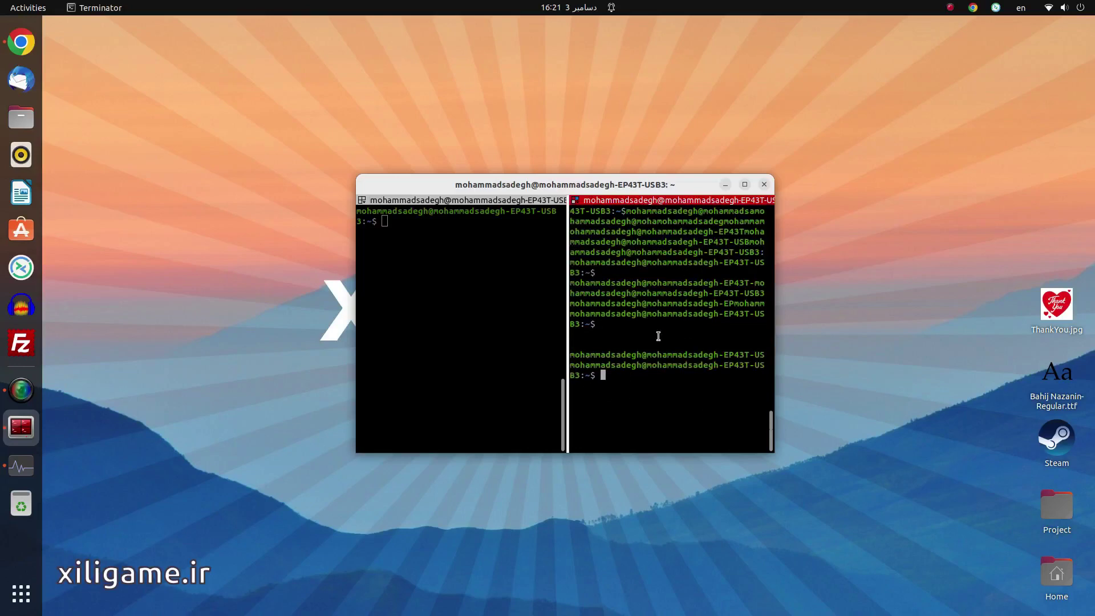
key(ctrl+shift+w)
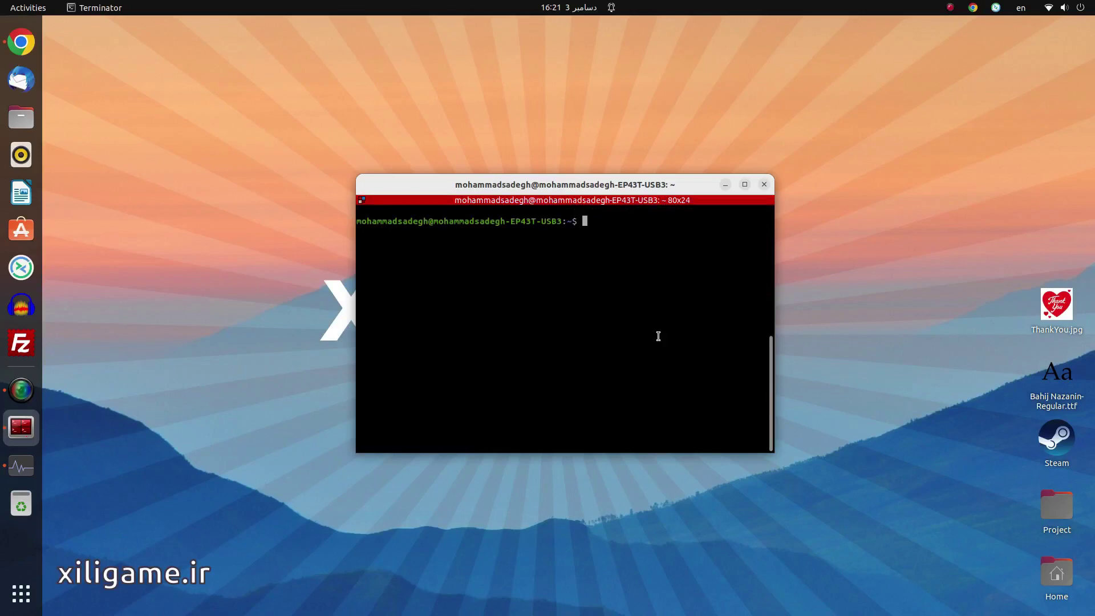
Step: Split the terminal side by side twice, and split the rightmost pane into stacked panes twice
key(ctrl+shift+e)
key(ctrl+shift+e)
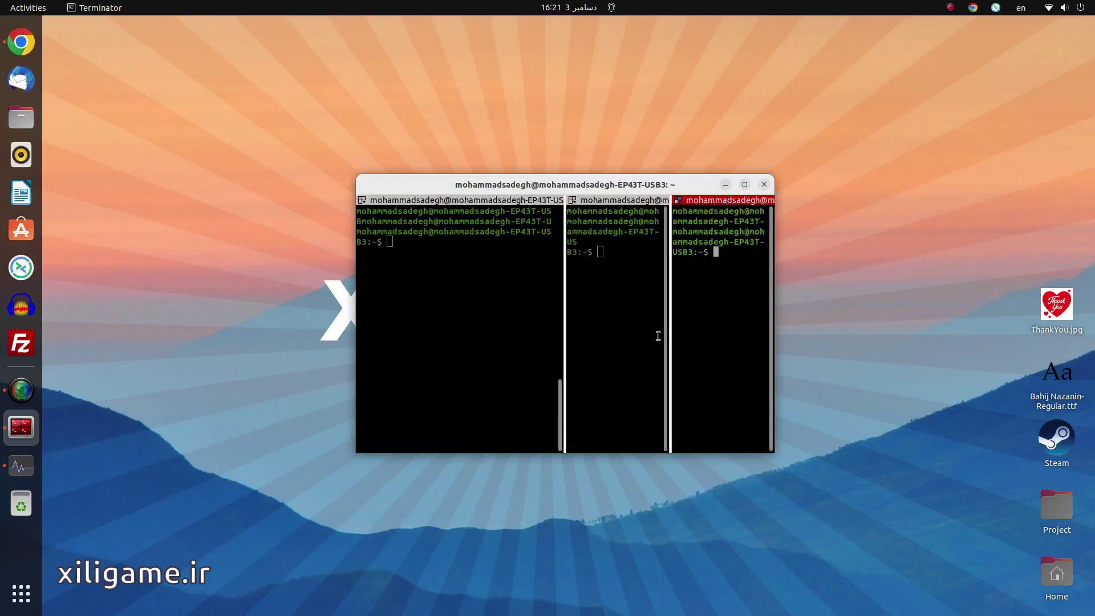
key(ctrl+shift+o)
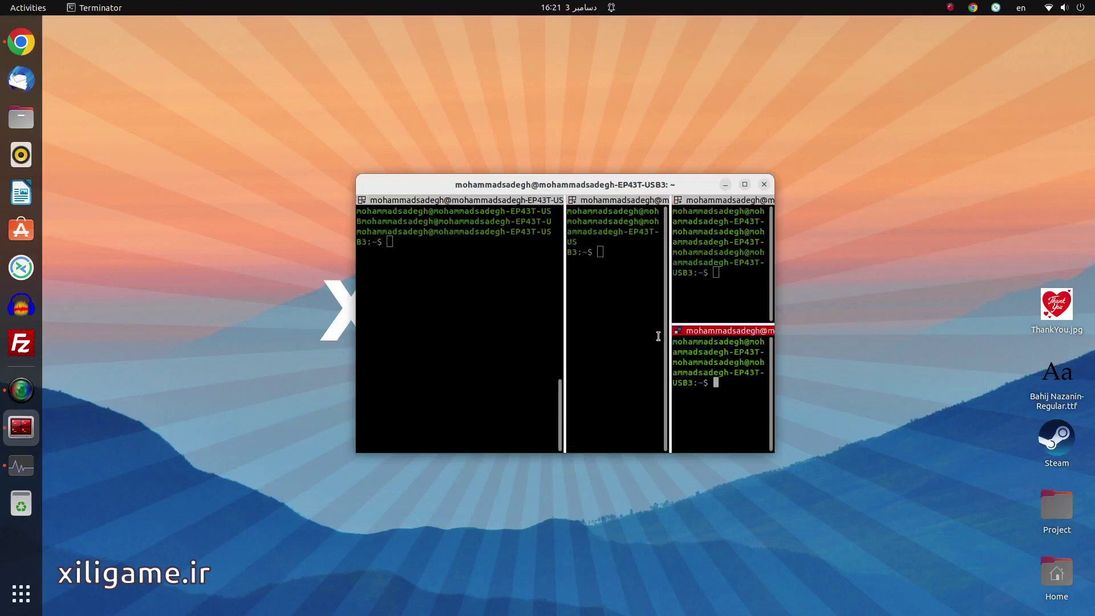
key(ctrl+shift+o)
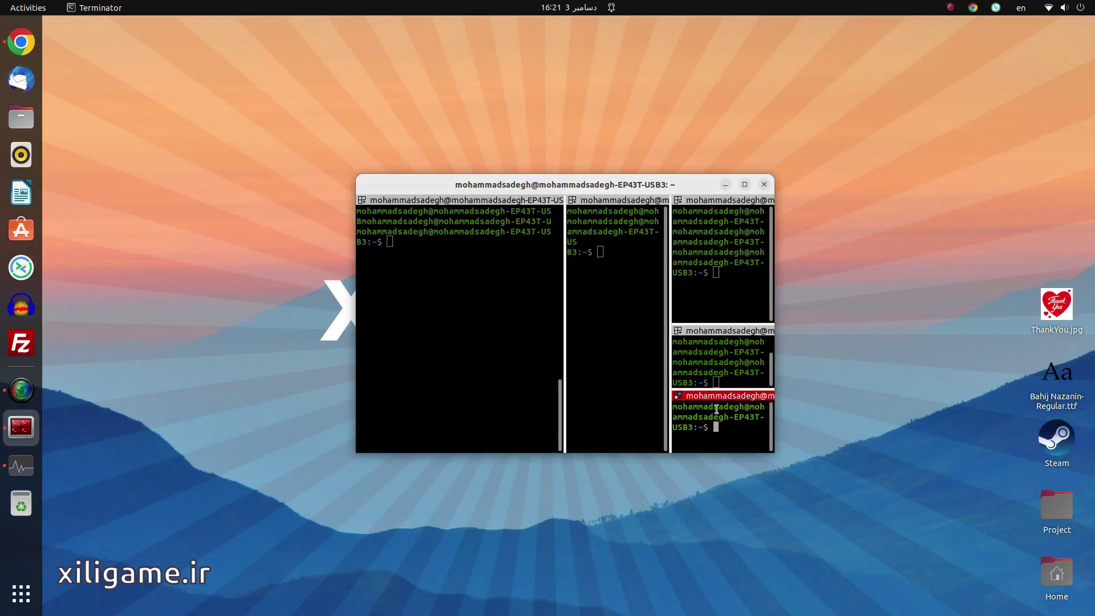
Step: Close the window with all its terminals, and relaunch Terminator through an application search for "termi"
key(ctrl+shift+q)
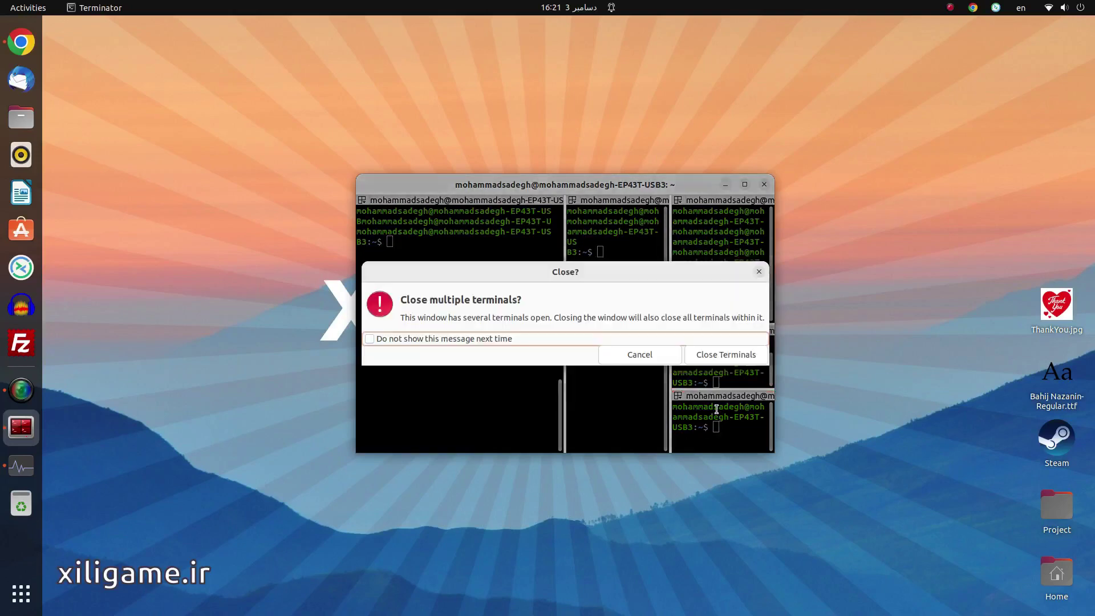
click(730, 360)
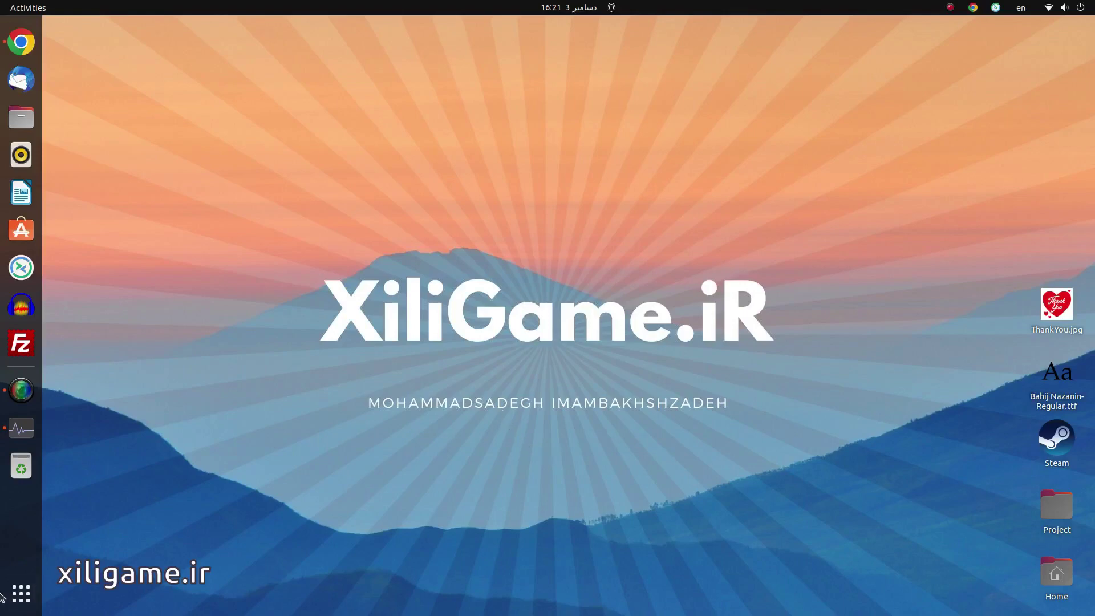
click(21, 594)
text(termi)
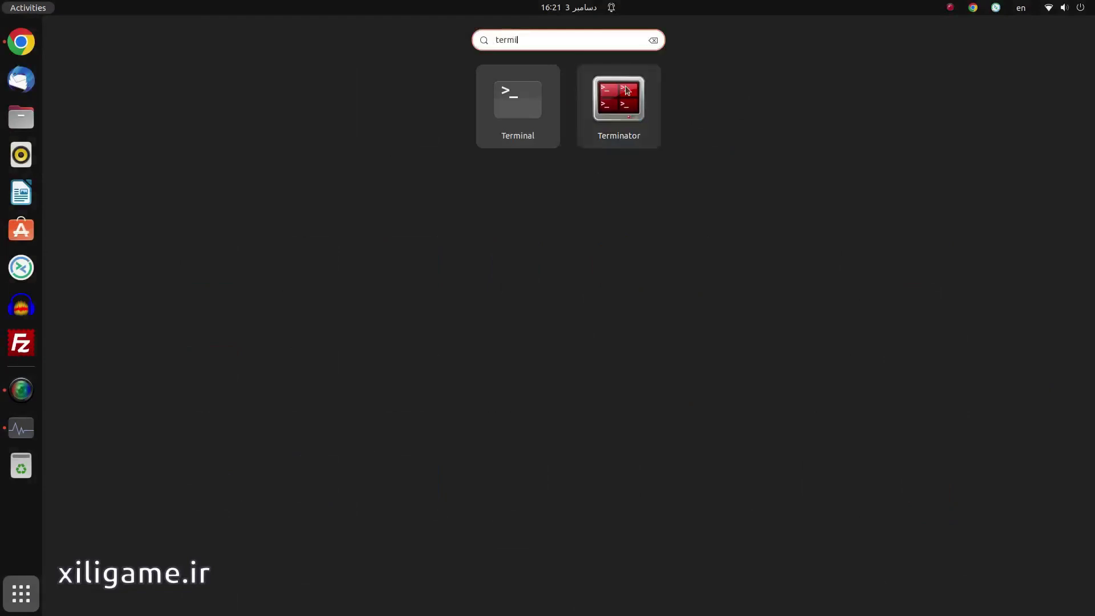
click(620, 106)
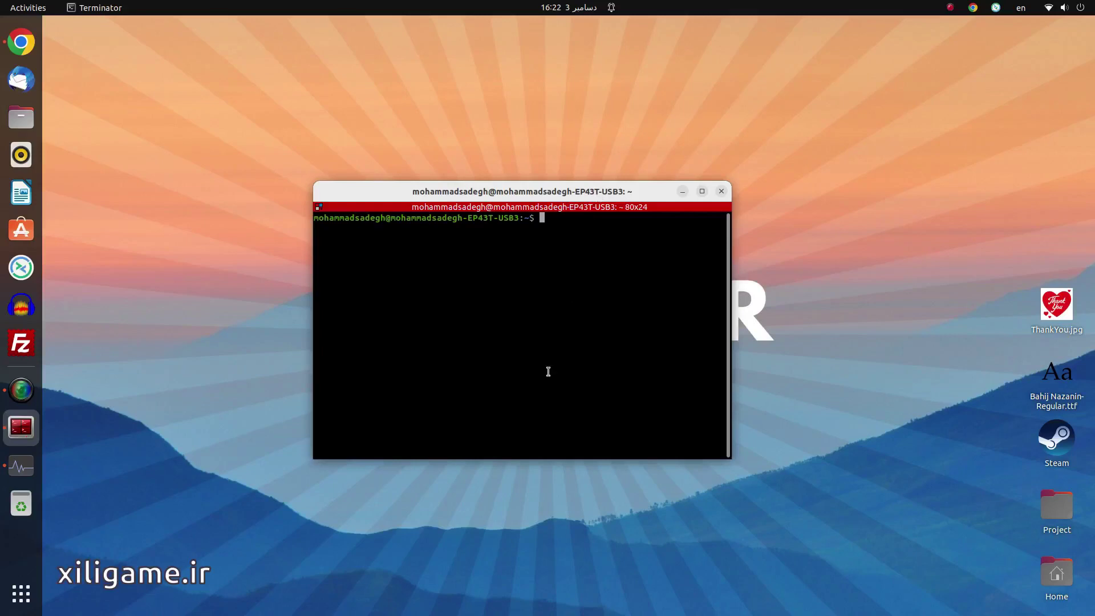
Step: Enter clear at the prompt without running it, and enlarge the terminal text by several steps
text(clear)
key(ctrl+plus)
key(ctrl+plus)
key(ctrl+plus)
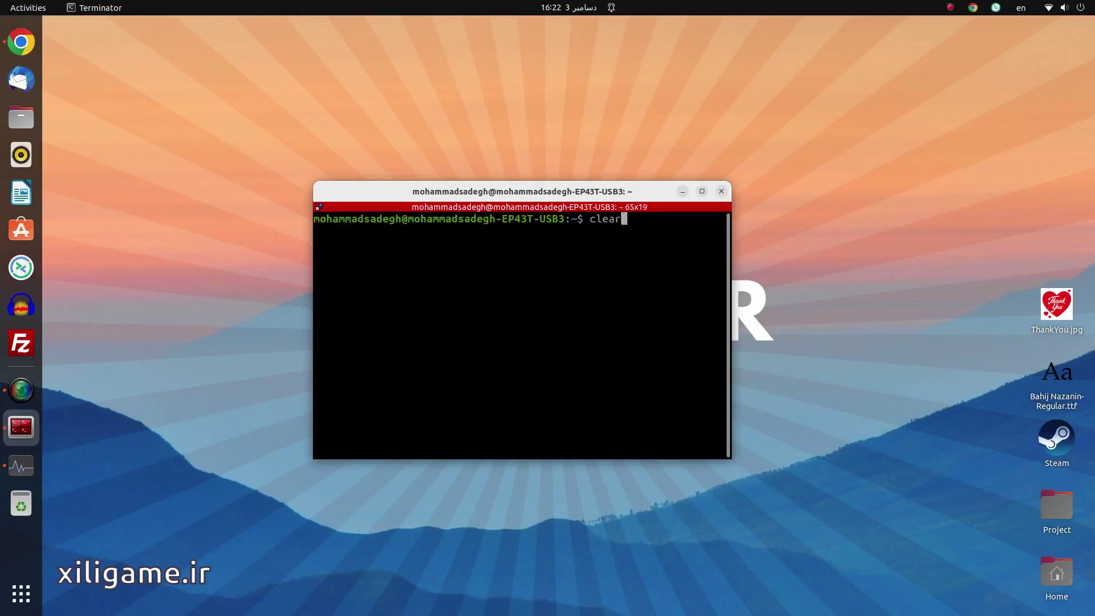
key(ctrl+plus)
key(ctrl+plus)
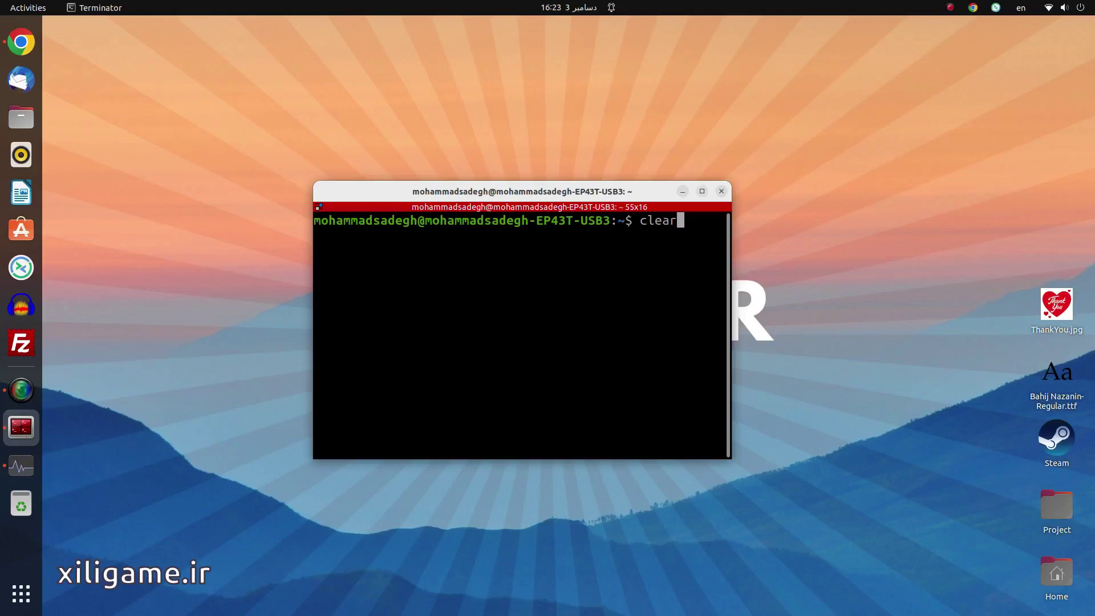
Step: Shrink and enlarge the terminal text in turn, and reset it to the default size
key(ctrl+minus)
key(ctrl+plus)
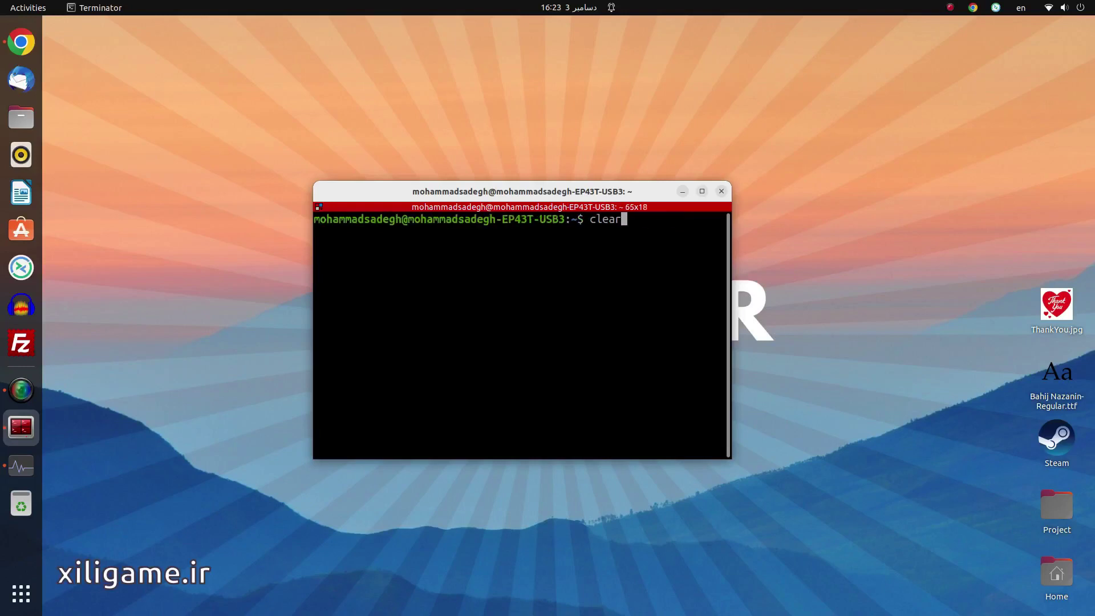
key(ctrl+minus)
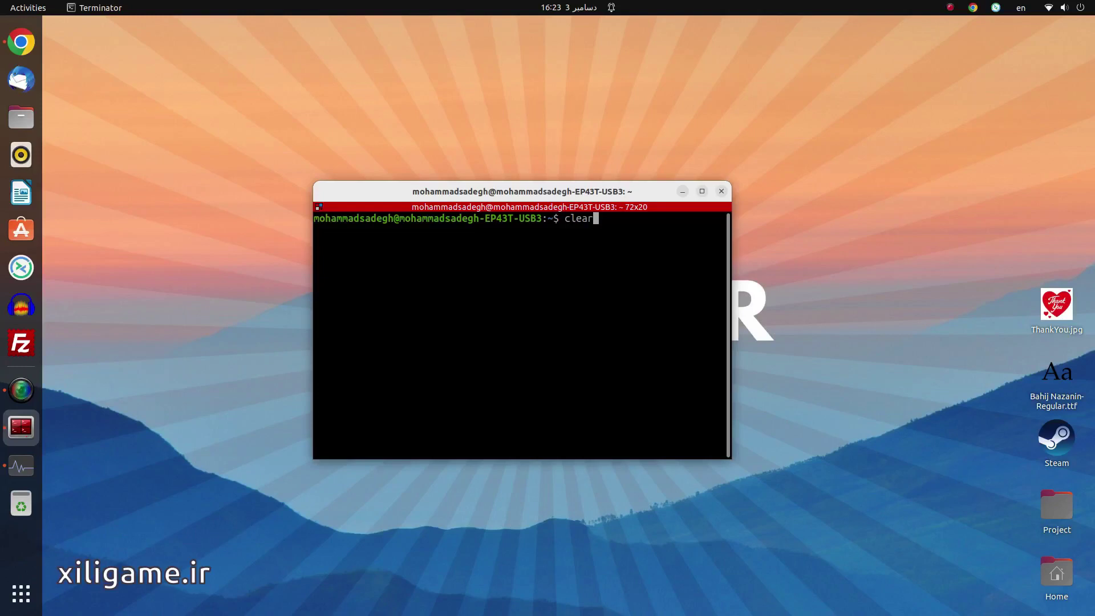
key(ctrl+plus)
key(ctrl+plus)
key(ctrl+plus)
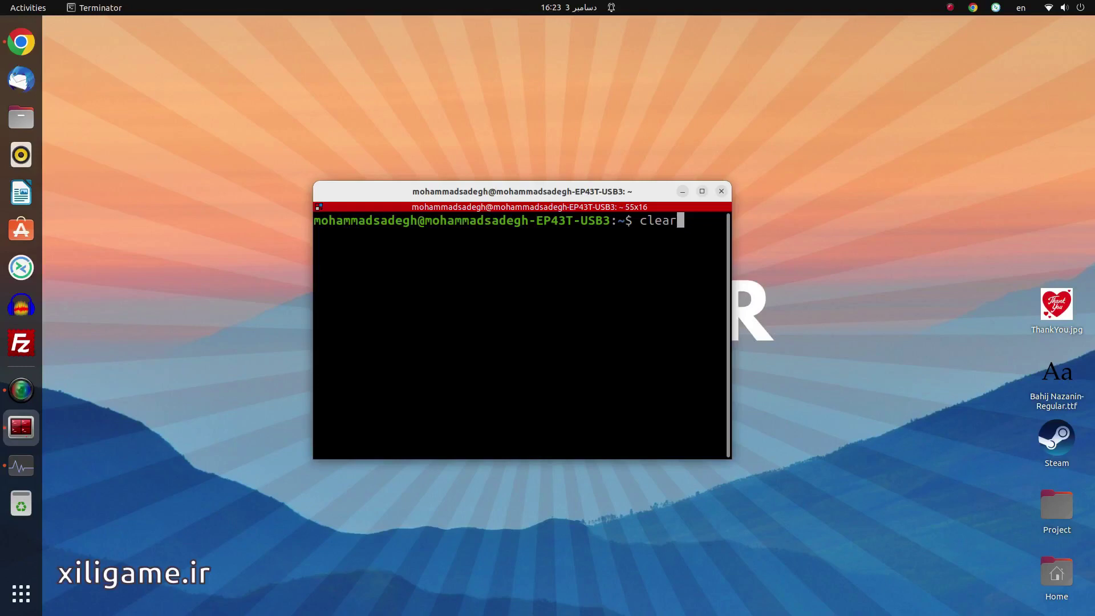
key(ctrl+0)
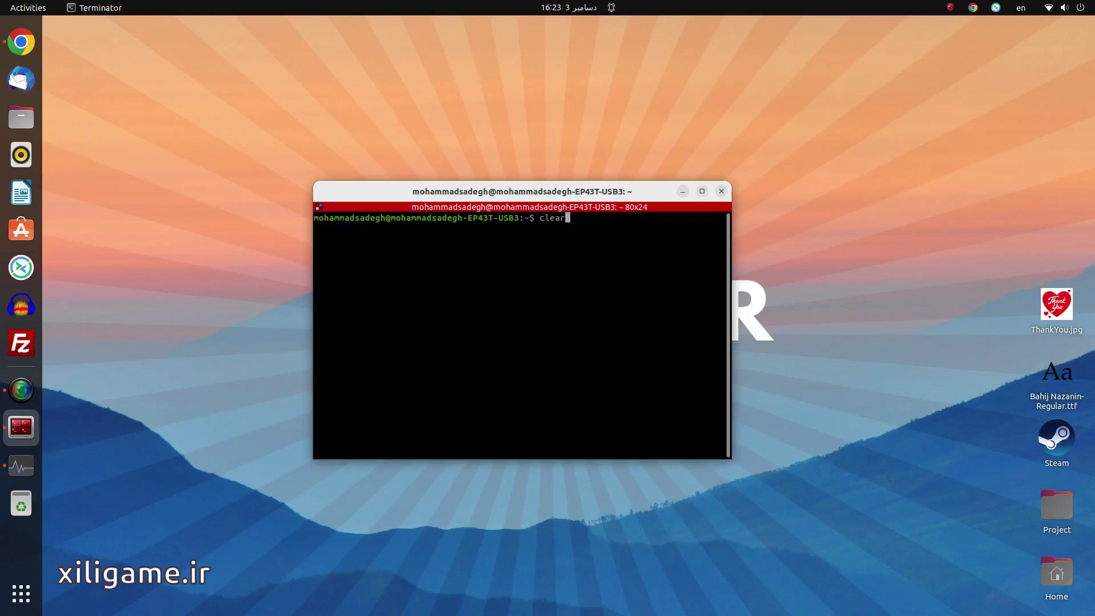
Step: Select the word clear at the prompt, copy it and deselect it
double_click(558, 218)
right_click(557, 221)
click(591, 228)
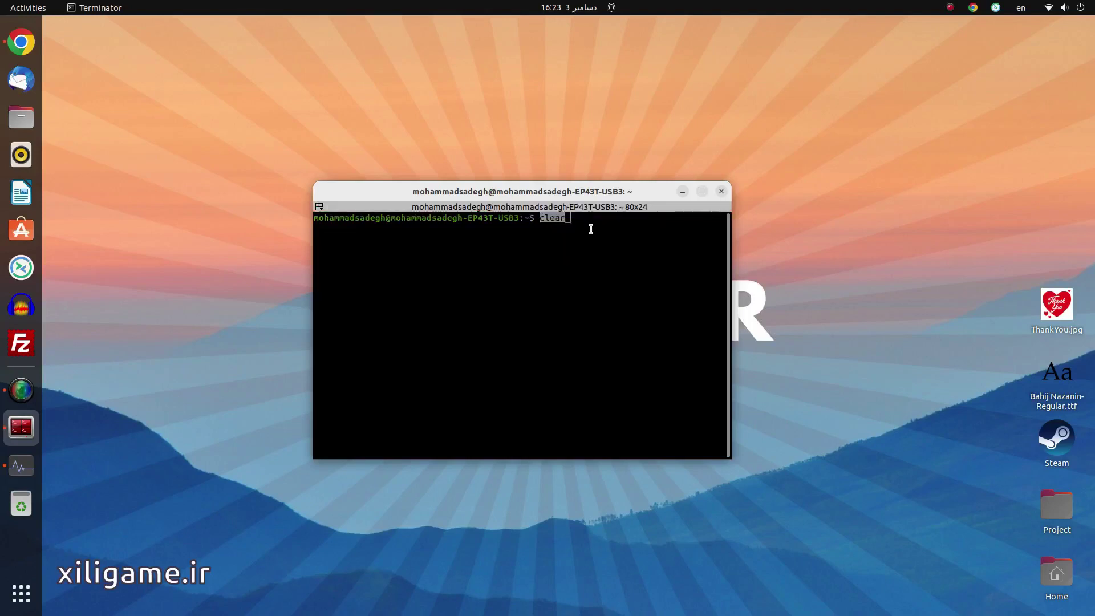
click(572, 227)
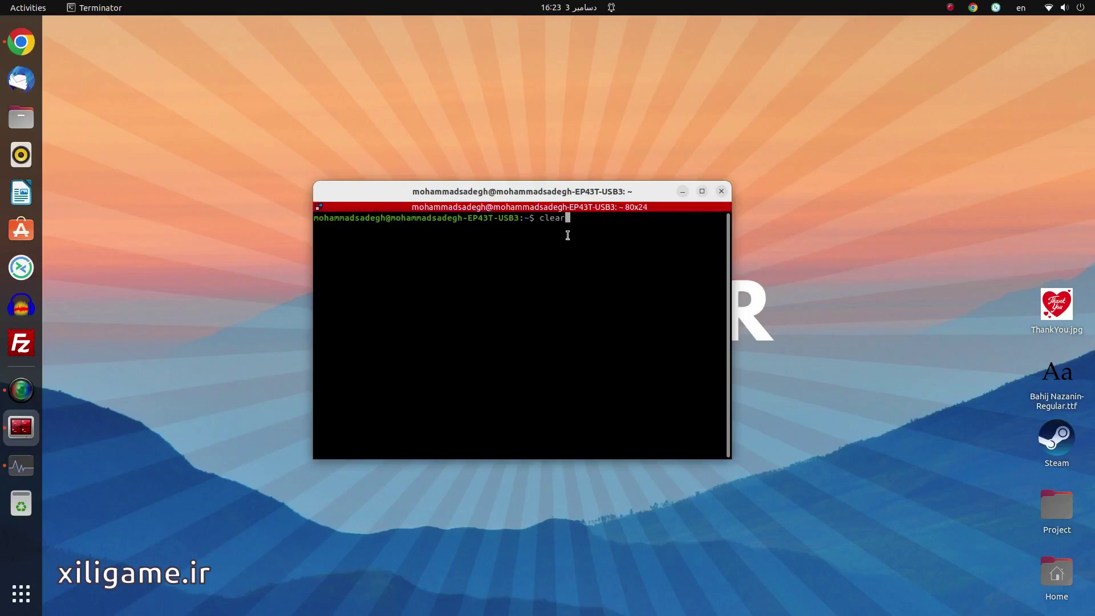
Step: Delete the typed command, paste the copied clear in its place and run it
key(BackSpace)
key(BackSpace)
key(BackSpace)
key(BackSpace)
key(BackSpace)
key(ctrl+shift+v)
key(Return)
Step: Split the terminal into upper and lower panes, and split the lower pane side by side
key(ctrl+shift+o)
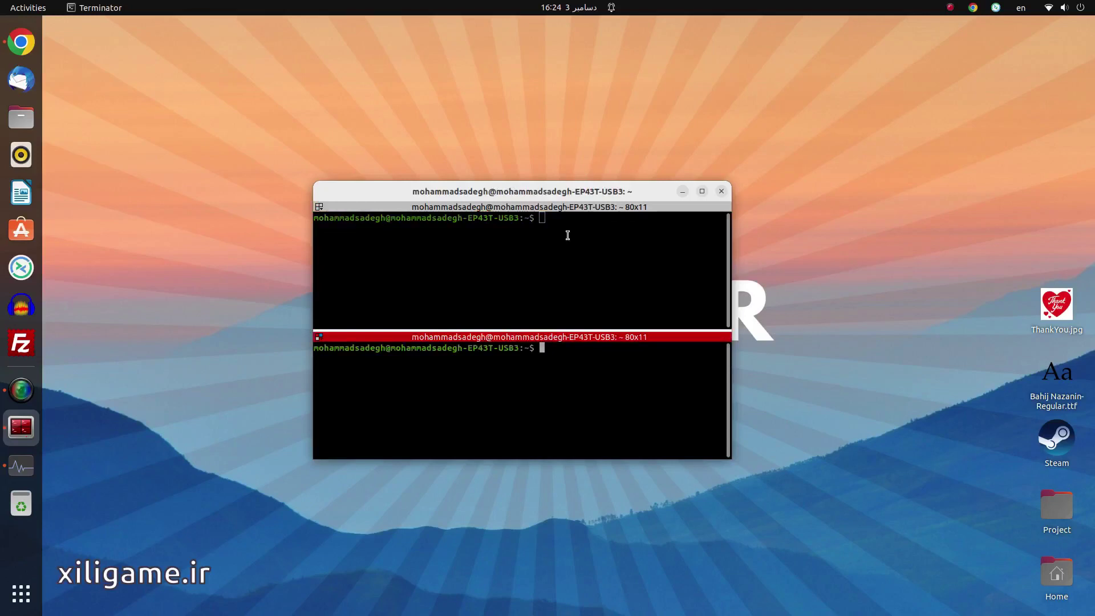
key(ctrl+shift+e)
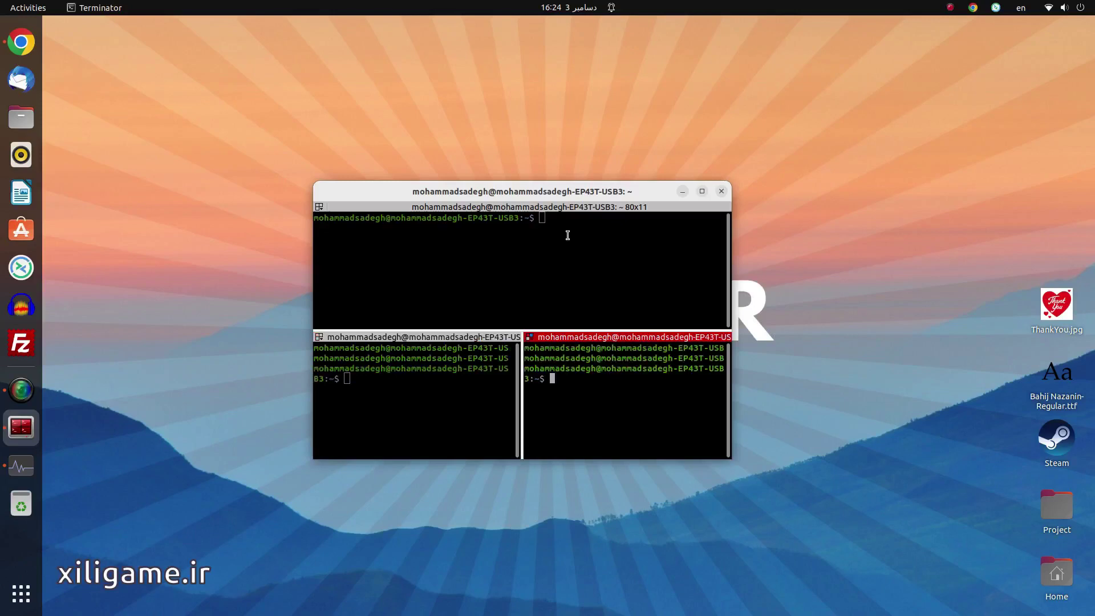
Step: Switch between the two lower panes and cycle the focus through all three panes, ending on the lower-left one
key(alt+Left)
key(alt+Right)
key(ctrl+Tab)
key(ctrl+Tab)
key(ctrl+Tab)
key(ctrl+Tab)
key(ctrl+Tab)
key(ctrl+Tab)
key(alt+Left)
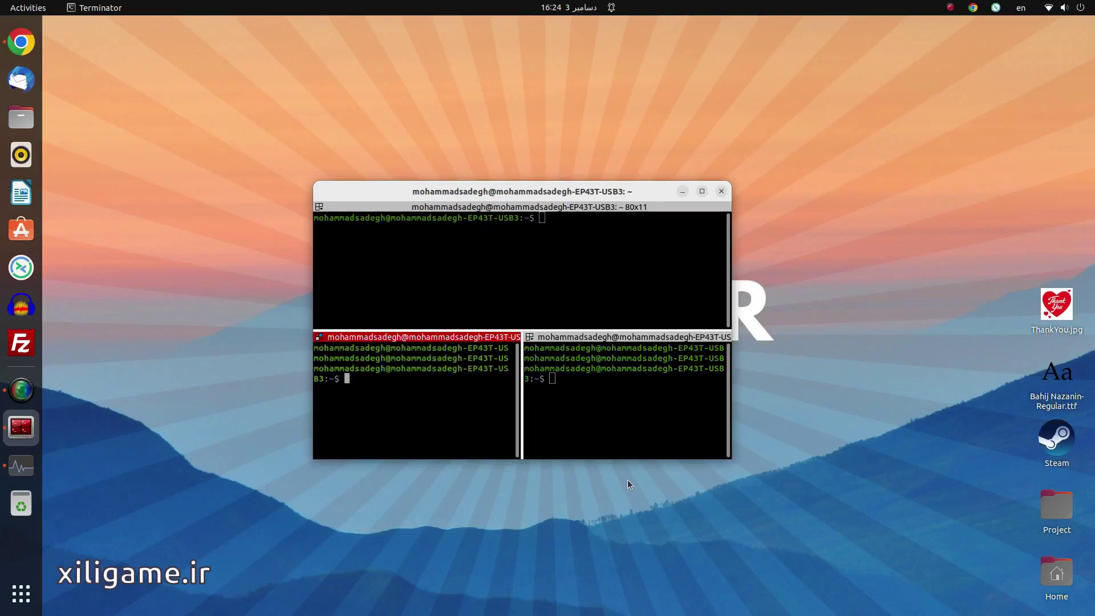
Step: Move the focus directionally between the lower-right, lower-left and upper panes, ending on the lower-left one
key(alt+Right)
key(alt+Left)
key(alt+Up)
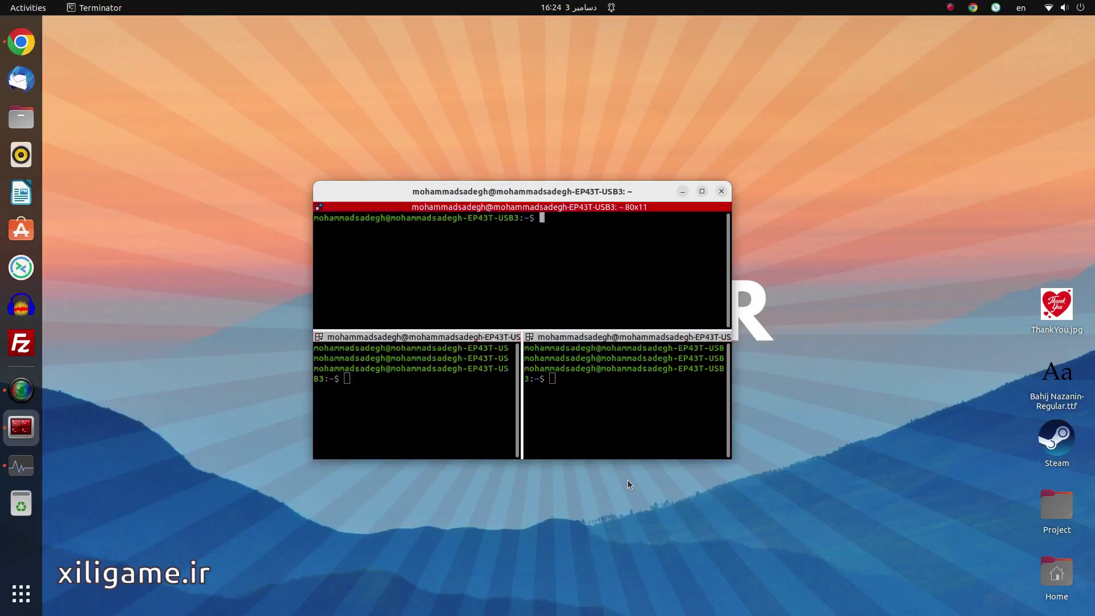
key(alt+Down)
key(alt+Right)
key(alt+Left)
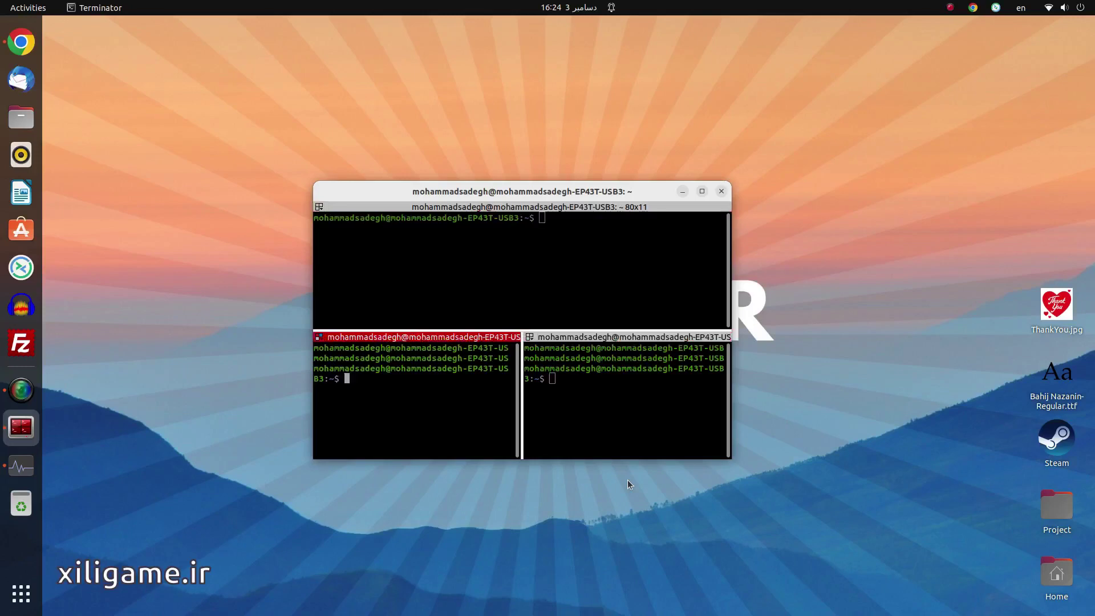
key(alt+Up)
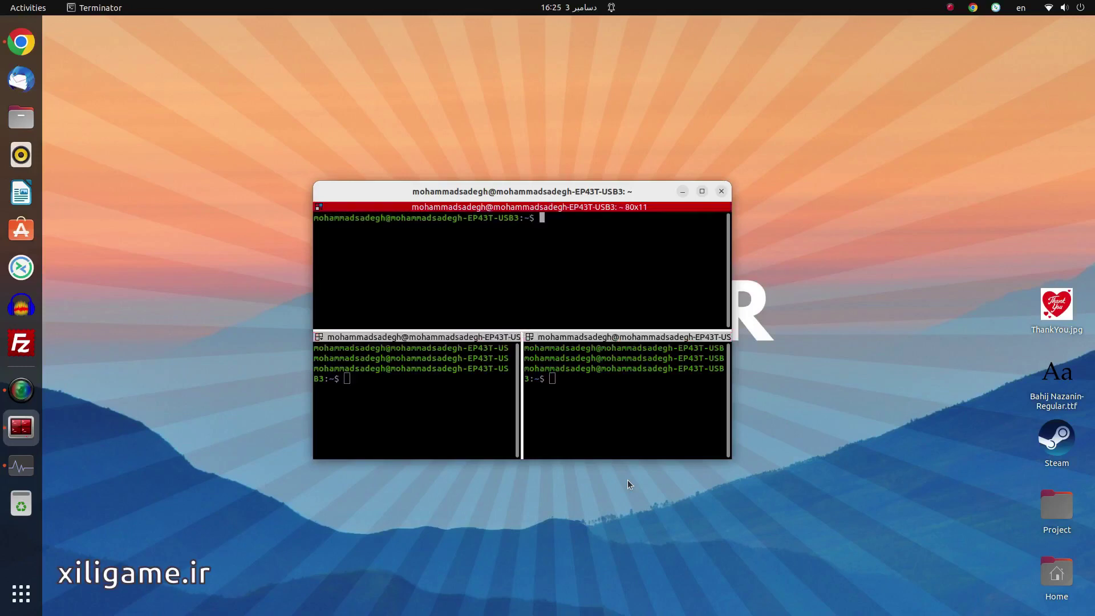
key(alt+Down)
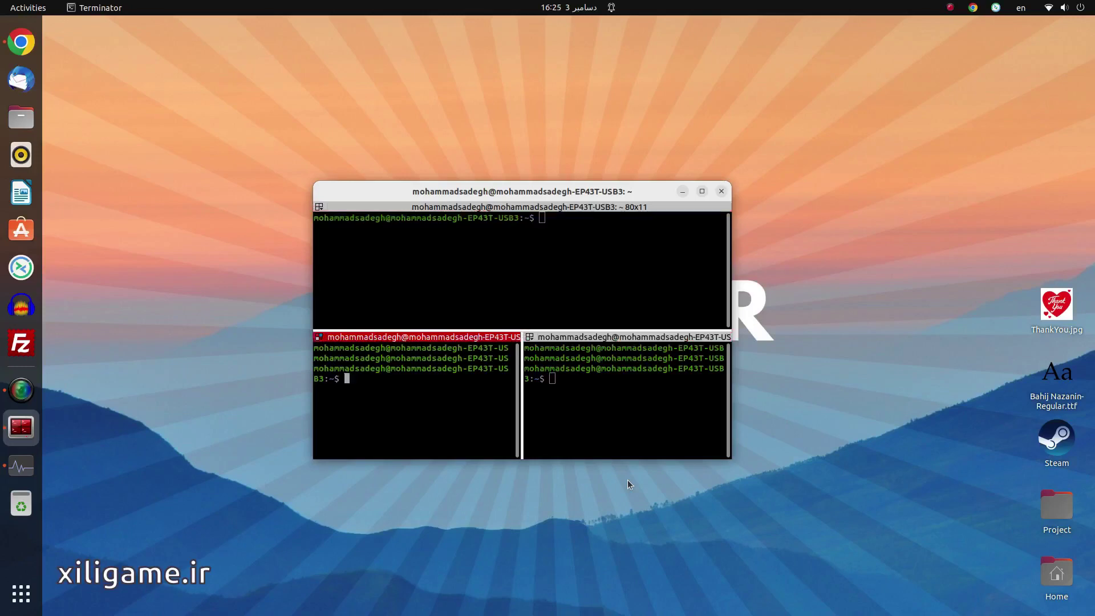
Step: Repeat the directional focus moves through the lower-right, lower-left and upper panes, ending on the lower-right one
key(alt+Right)
key(alt+Left)
key(alt+Up)
key(alt+Down)
key(alt+Right)
key(alt+Left)
key(alt+Up)
key(alt+Down)
key(alt+Right)
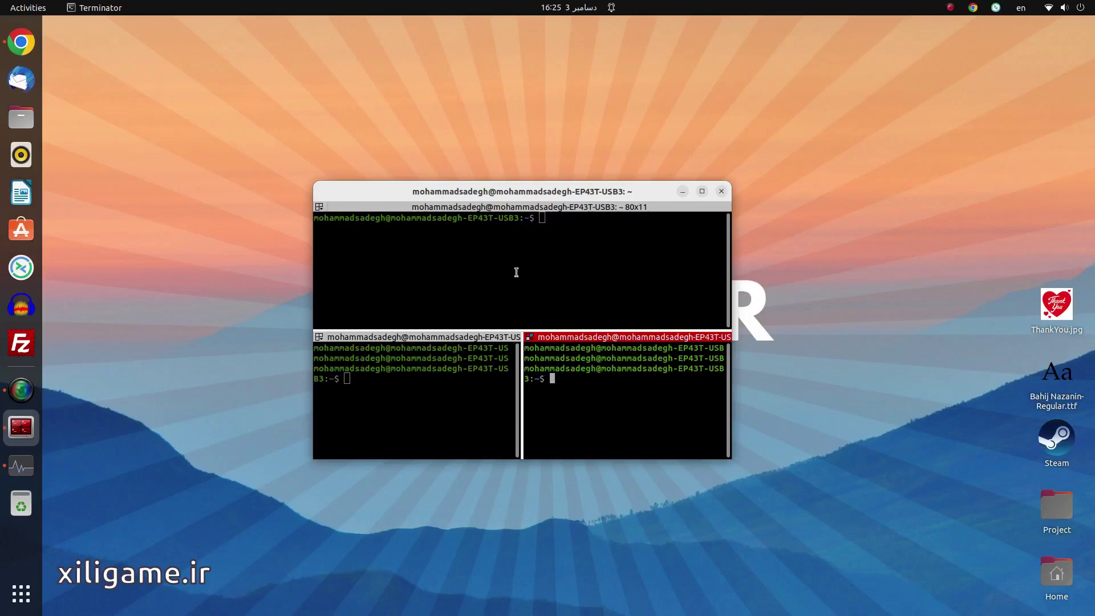
Step: Move the terminal window around the desktop, keeping it near the centre
mouse_move(517, 272)
mouse_down()
mouse_move(521, 251)
mouse_move(511, 323)
mouse_move(508, 208)
mouse_move(578, 242)
mouse_move(504, 207)
mouse_move(643, 276)
mouse_move(462, 255)
mouse_move(616, 242)
mouse_move(447, 284)
mouse_move(636, 262)
mouse_move(281, 123)
mouse_move(340, 299)
mouse_move(409, 403)
mouse_move(823, 411)
mouse_move(859, 318)
mouse_move(878, 160)
mouse_move(712, 132)
mouse_move(565, 163)
mouse_move(516, 284)
mouse_move(521, 265)
mouse_up()
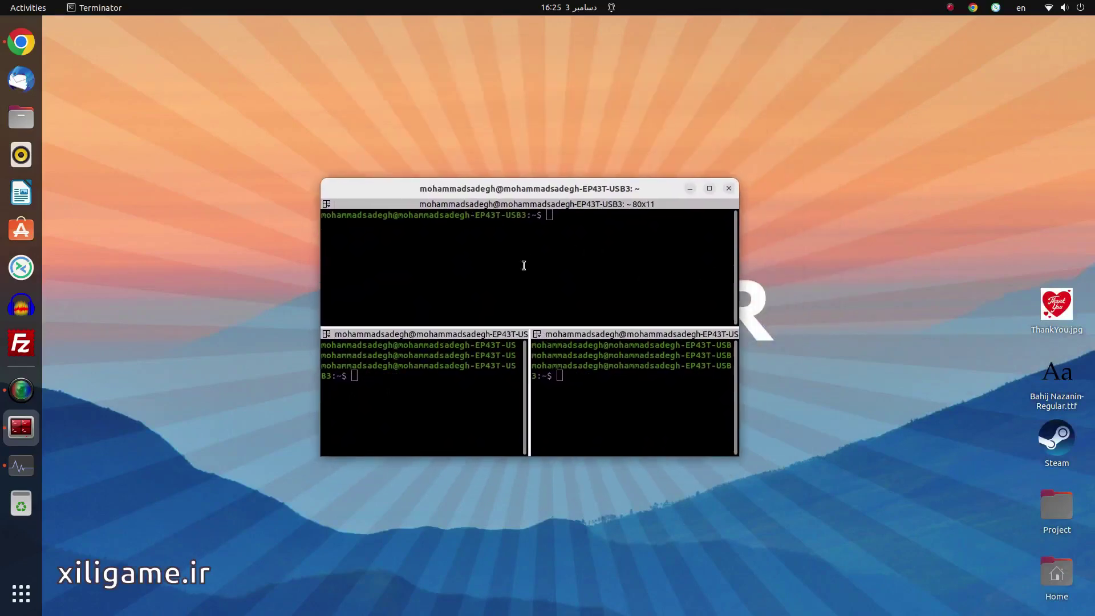
drag(534, 189, 522, 215)
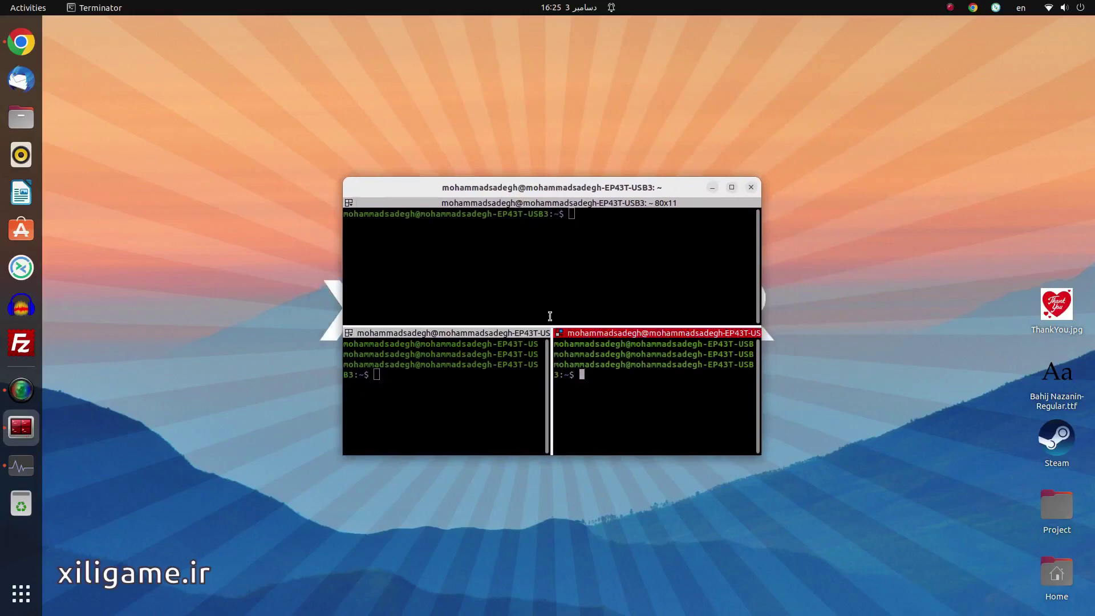
drag(500, 304, 533, 316)
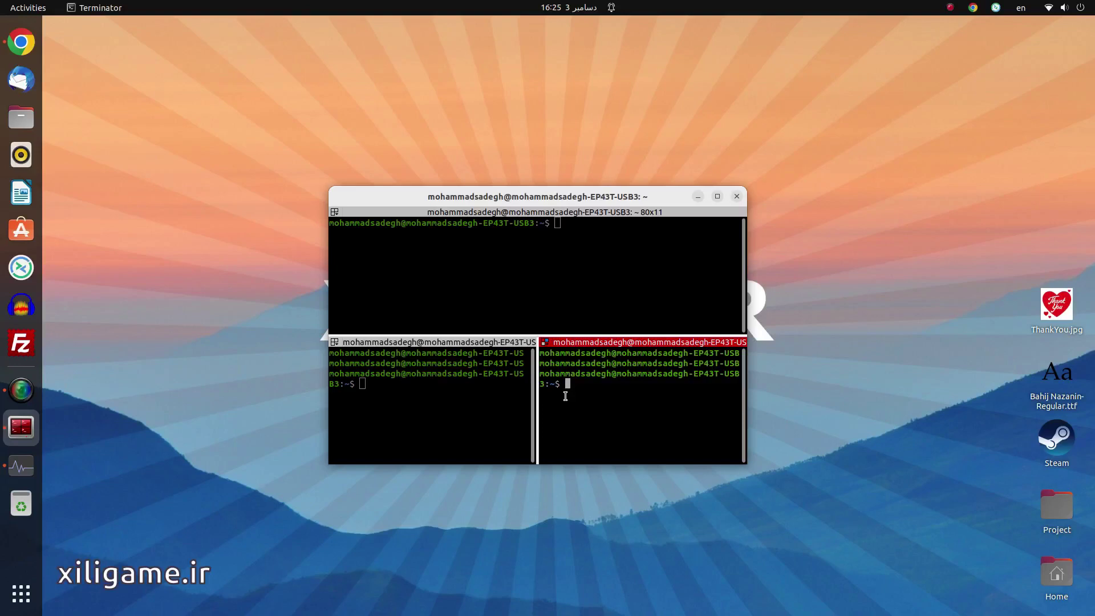
Step: Enter clear in the lower-right pane, widen that pane to about 52 columns and run the command
text(clear)
drag(538, 404, 470, 400)
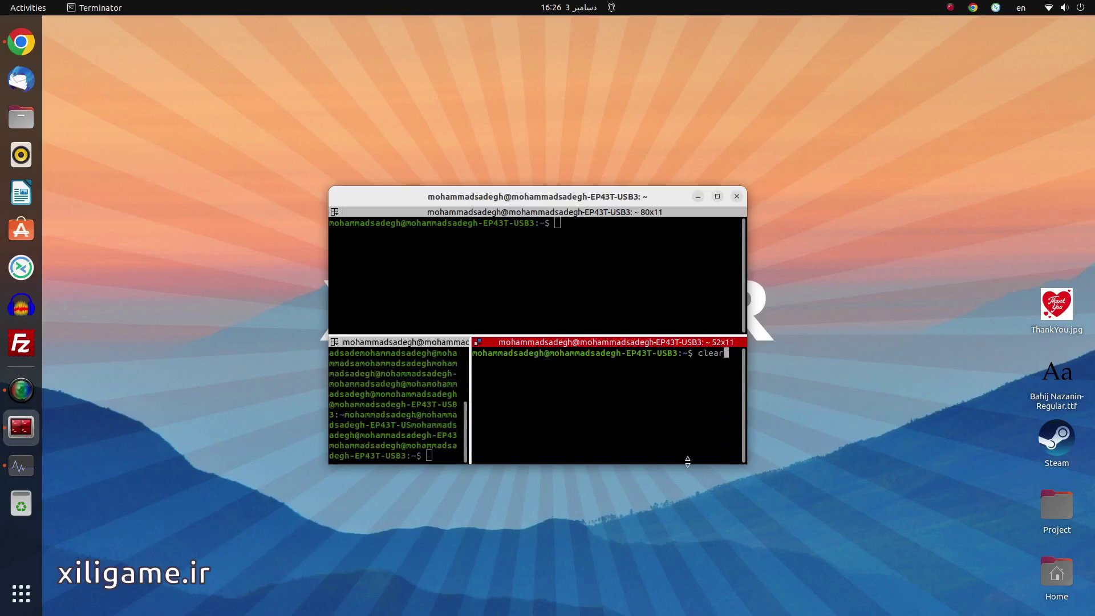
key(Return)
Step: Enter ./ts3client_runscript.sh at the prompt, and move the cursor back through the command and forward to its end
text(./ts3client_runscript.sh)
key(Left)
key(Left)
key(Left)
key(Left)
key(Left)
key(Left)
key(Left)
key(Left)
key(Left)
key(Left)
key(Left)
key(Left)
key(Left)
key(Left)
key(Left)
key(Left)
key(Left)
key(Left)
key(Left)
key(Left)
key(Right)
key(Right)
key(Right)
key(Right)
key(Right)
key(Right)
key(Right)
key(Right)
key(Right)
key(Right)
key(Right)
key(Right)
key(Right)
key(Right)
key(Right)
key(Right)
key(Right)
key(Right)
key(Right)
key(Right)
Step: Run an earlier command recalled from the history, and enter clear at the prompt
key(Up)
key(Return)
text(clear)
Step: Move the cursor to the start of the clear command and back to its end
key(Left)
key(Left)
key(Left)
key(Left)
key(Left)
key(Left)
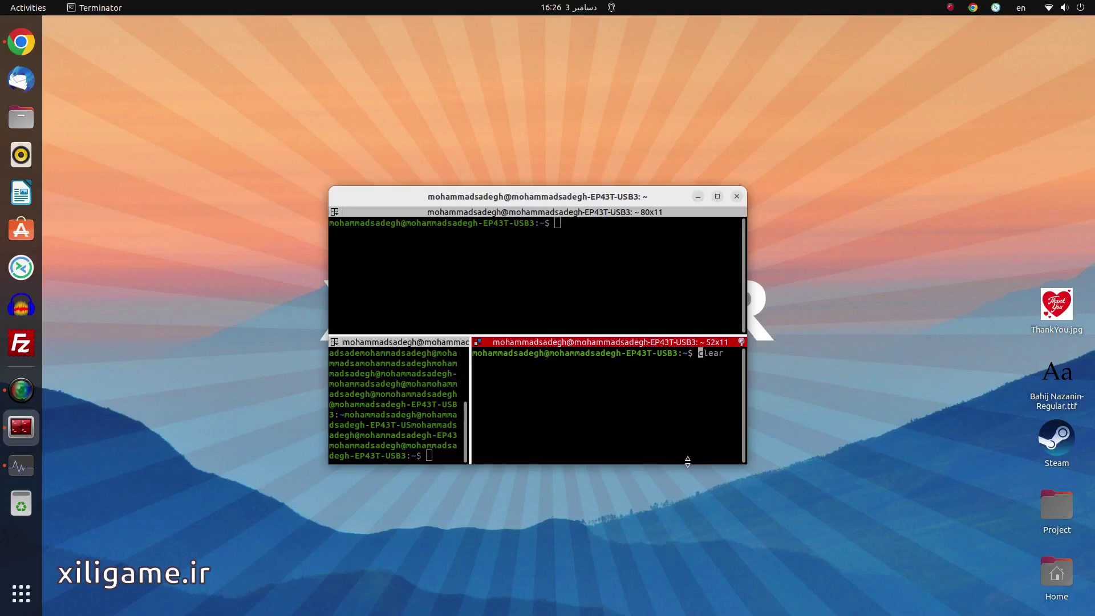
key(Right)
key(Right)
key(Right)
key(Right)
key(Right)
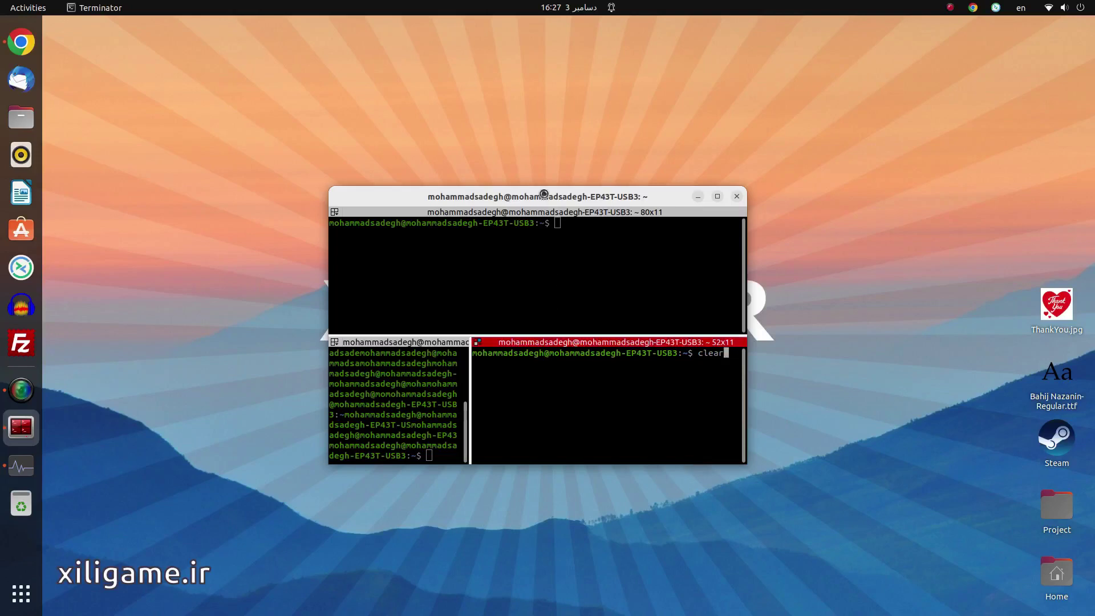
Step: Switch to Chrome, look over the welcome page of the Terminator documentation and minimize the browser
key(alt+Tab)
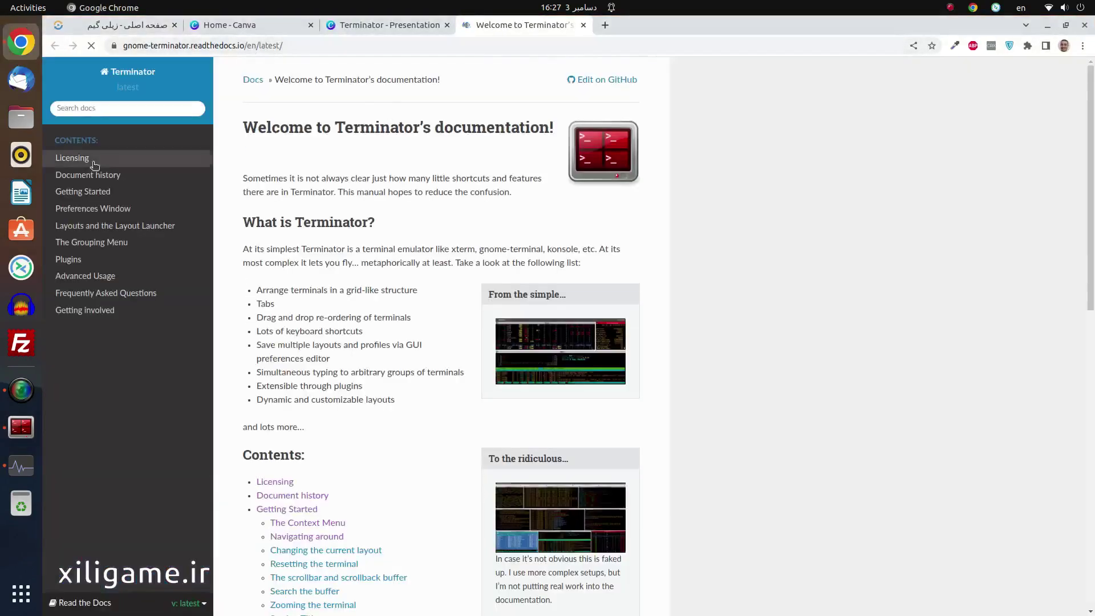
scroll(73, 176, down, 4)
scroll(335, 247, up, 4)
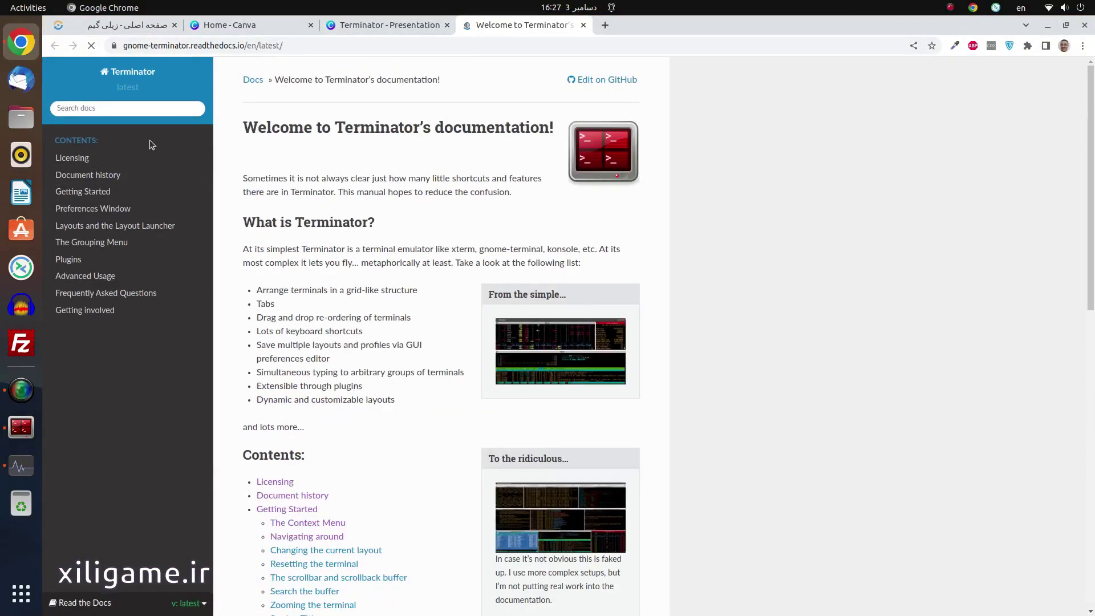
click(1048, 28)
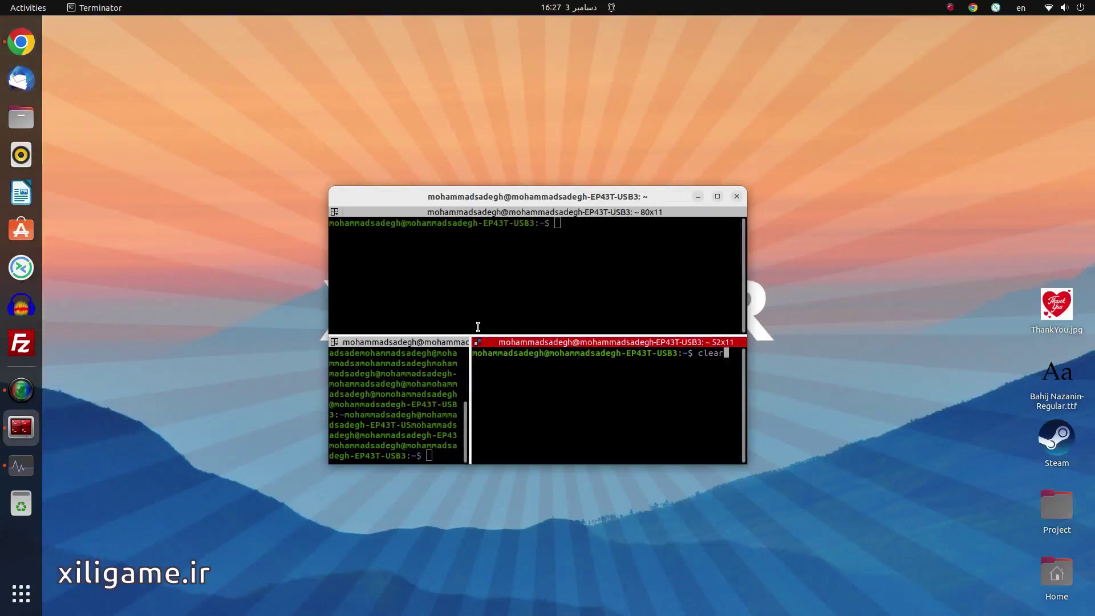
Step: Focus the upper pane, switch the terminal window to full screen and return it to its normal size
click(524, 317)
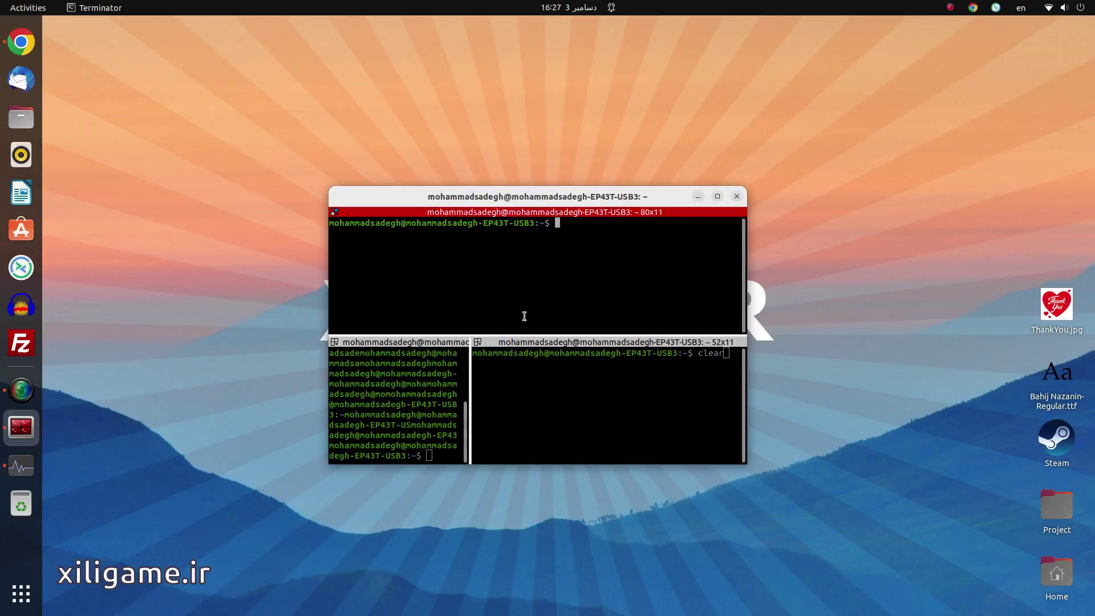
key(F11)
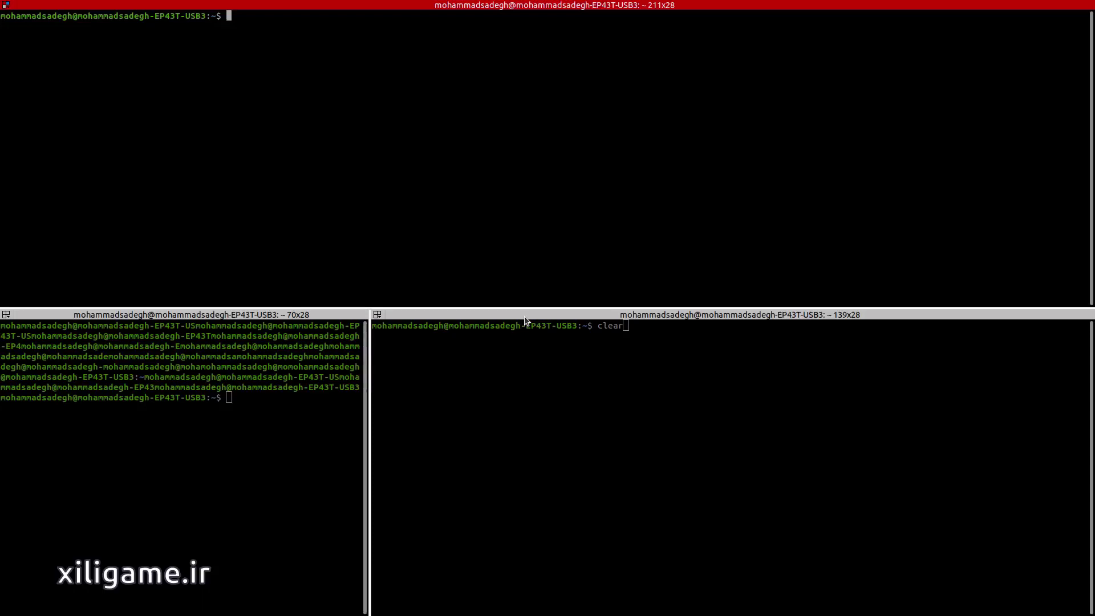
key(F11)
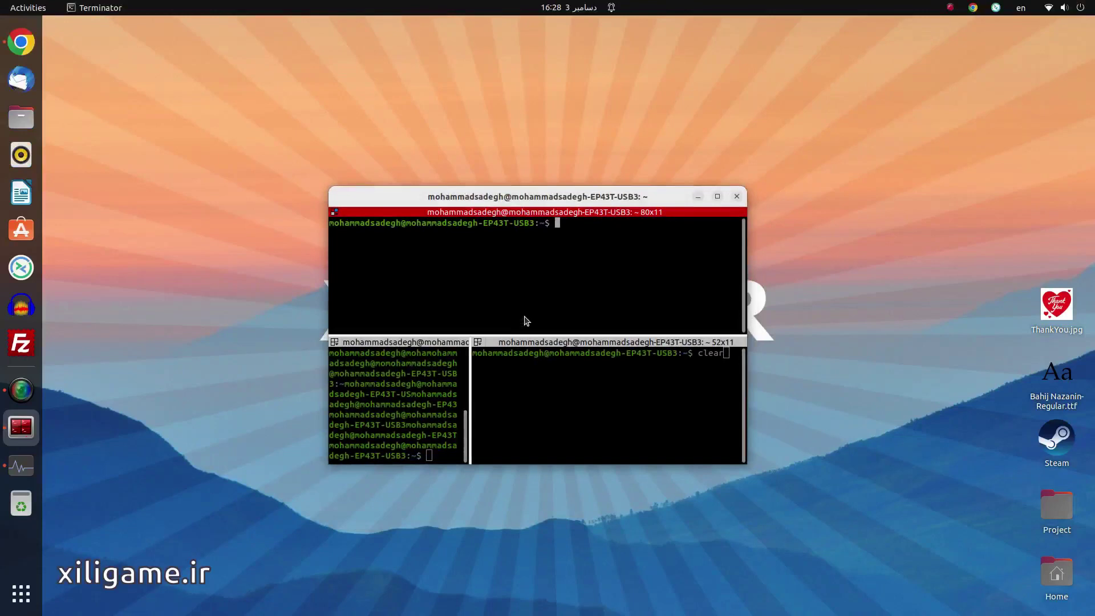
Step: Enter clear, a first name, xiligame.ir and hi at the upper pane's prompt without running the line
click(542, 372)
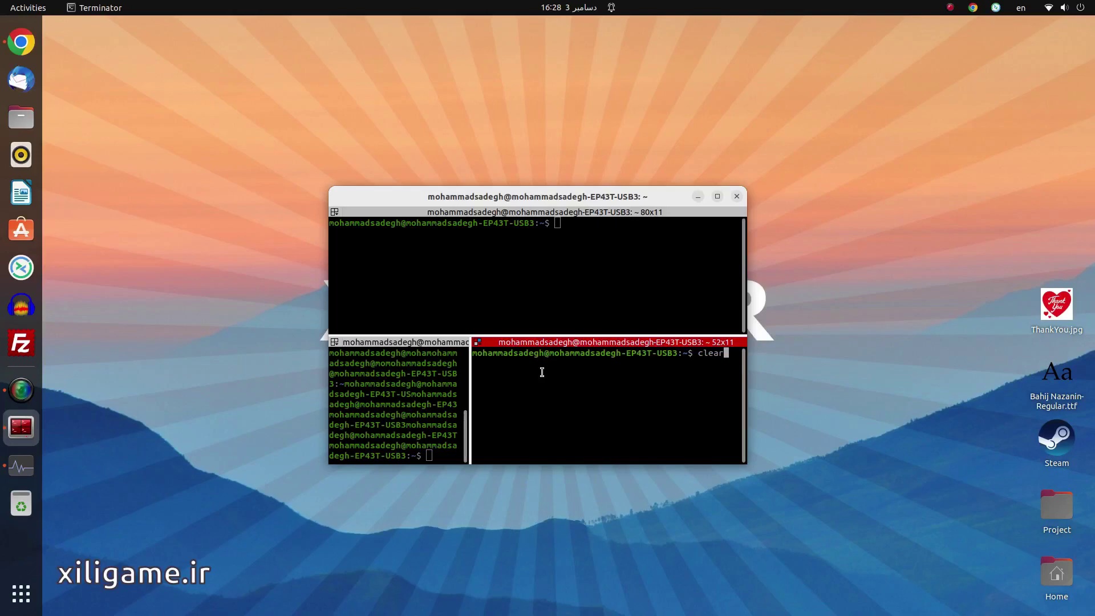
click(527, 298)
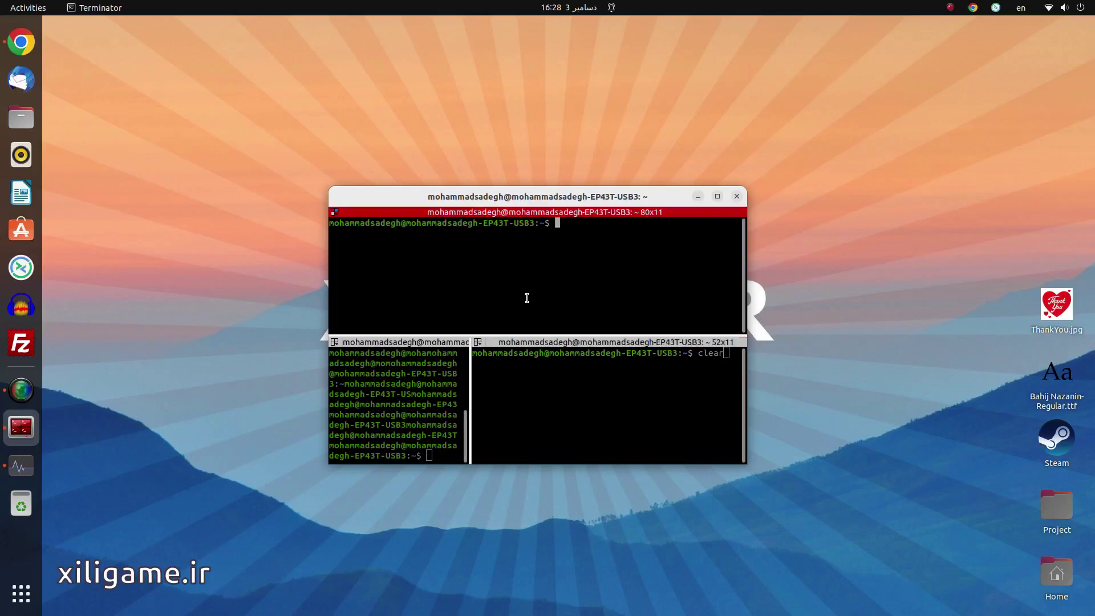
text(clear)
text(mojh)
key(BackSpace)
key(BackSpace)
text(hamamd xiligame.ir hi)
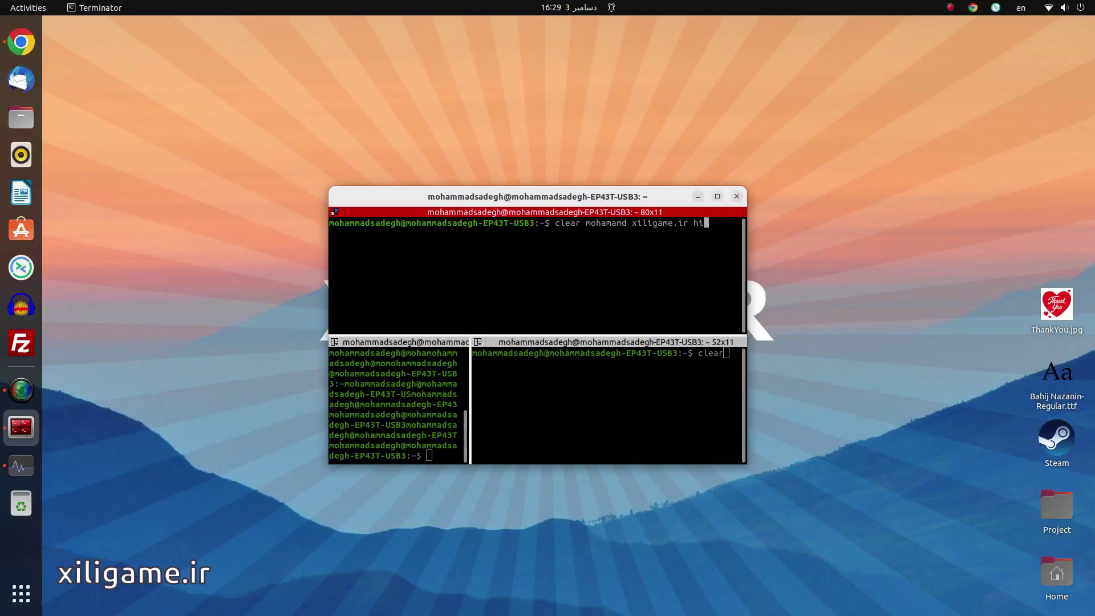
Step: Search the upper pane for xiligame.ir and close the search bar
key(ctrl+shift+f)
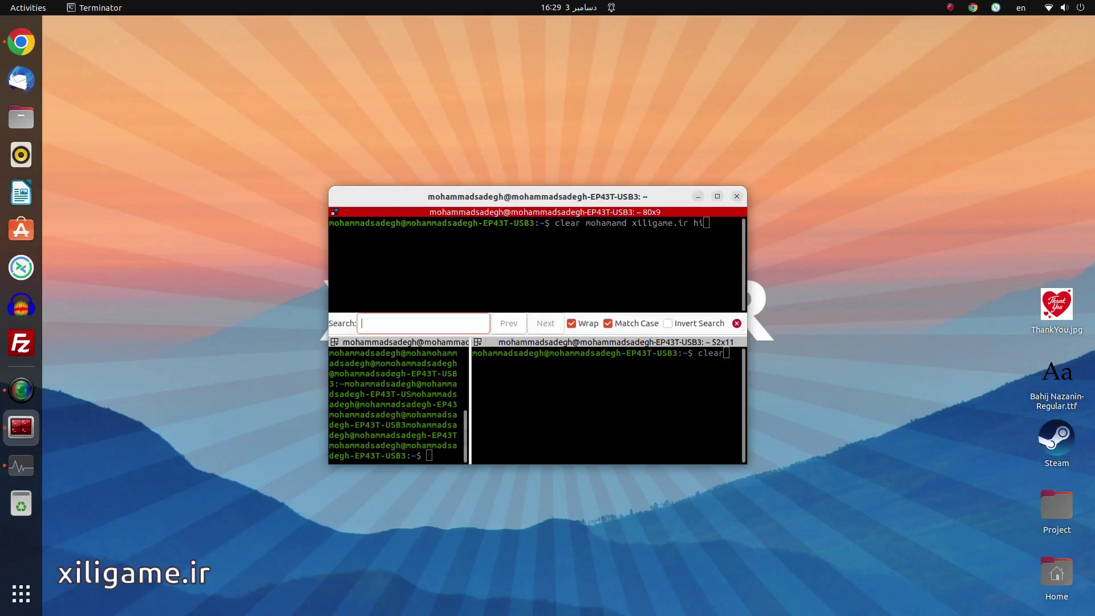
text(xiligame.ir)
key(Return)
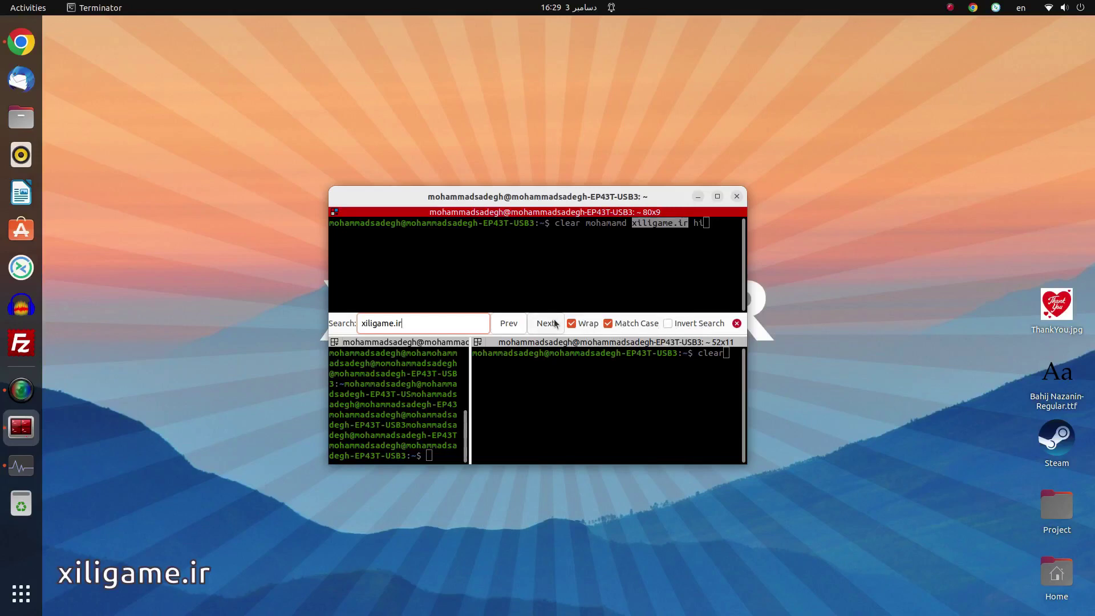
click(738, 324)
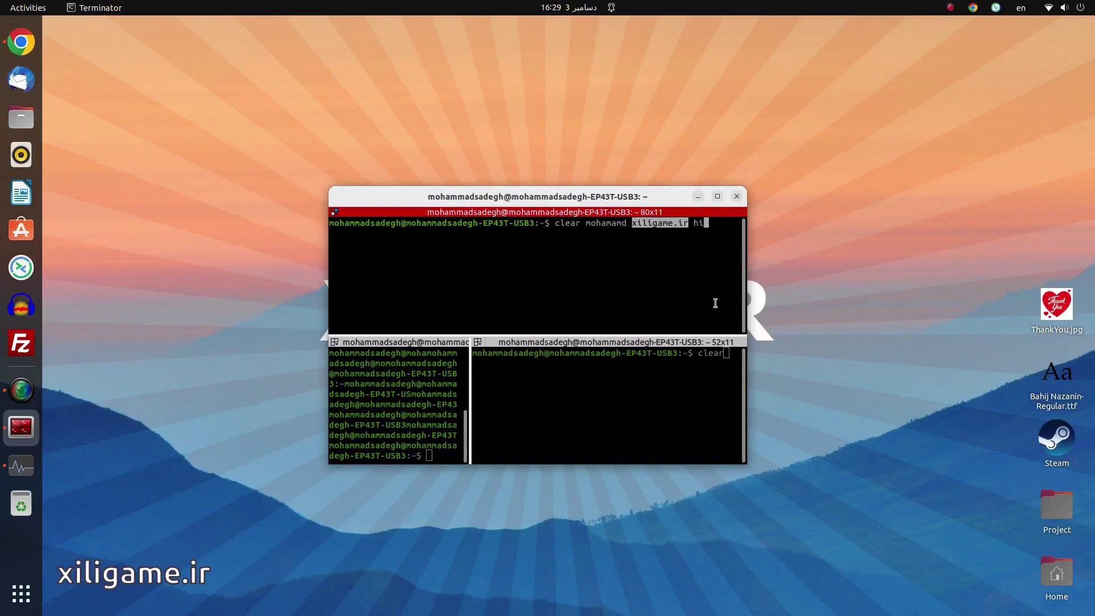
Step: Enlarge the upper pane's text by several zoom levels and reduce it back to its original size
key(ctrl+plus)
key(ctrl+plus)
key(ctrl+plus)
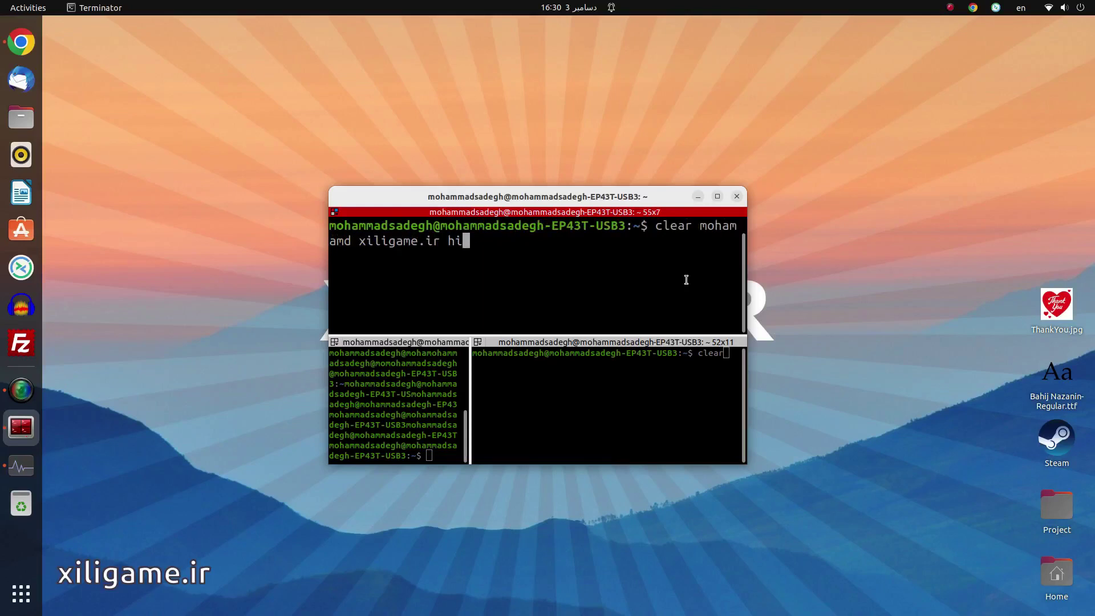
key(ctrl+minus)
key(ctrl+minus)
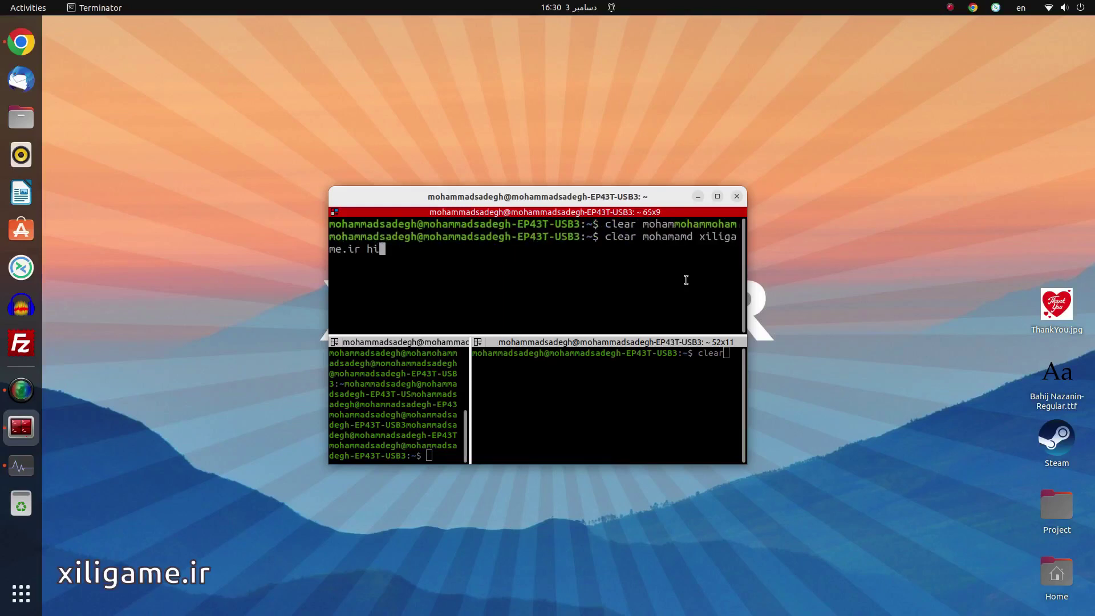
key(ctrl+minus)
key(ctrl+plus)
key(ctrl+minus)
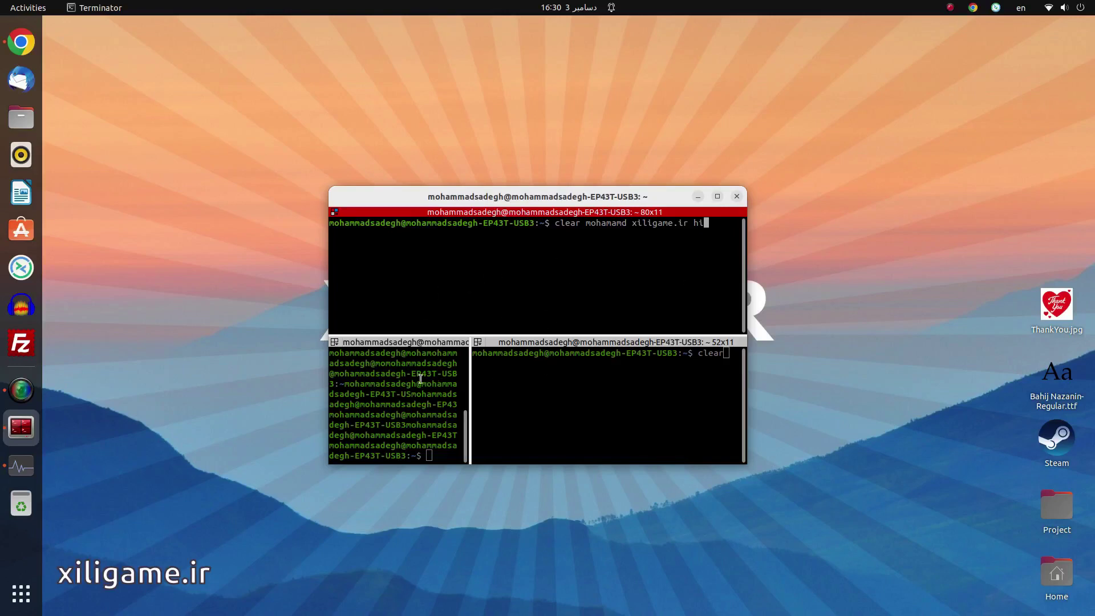
Step: Clear the lower-left pane and enter xiligame.ir at its prompt
click(408, 429)
key(ctrl+l)
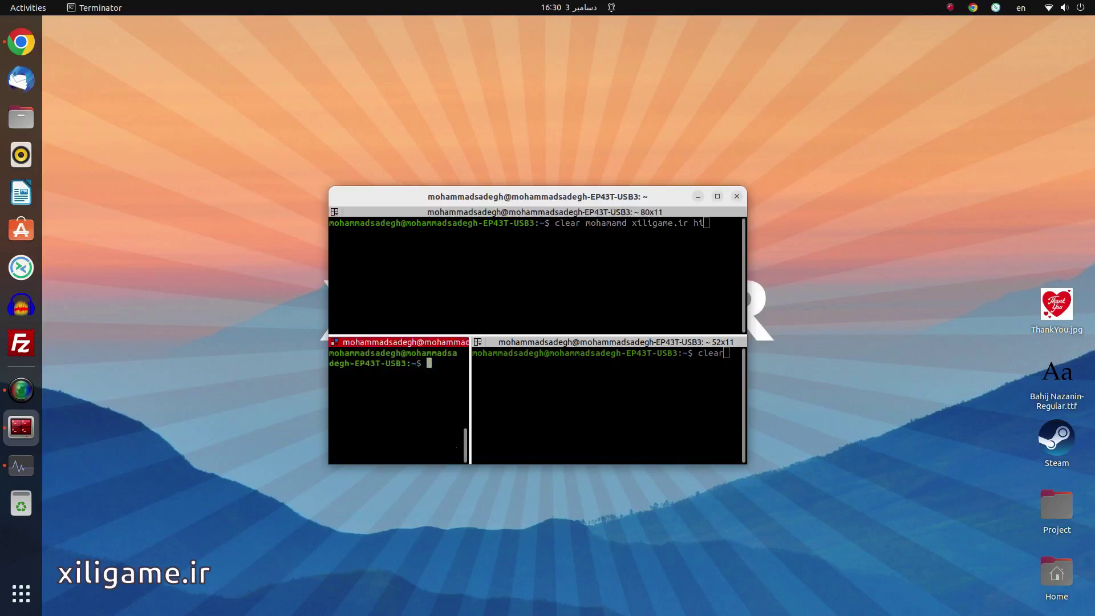
click(520, 402)
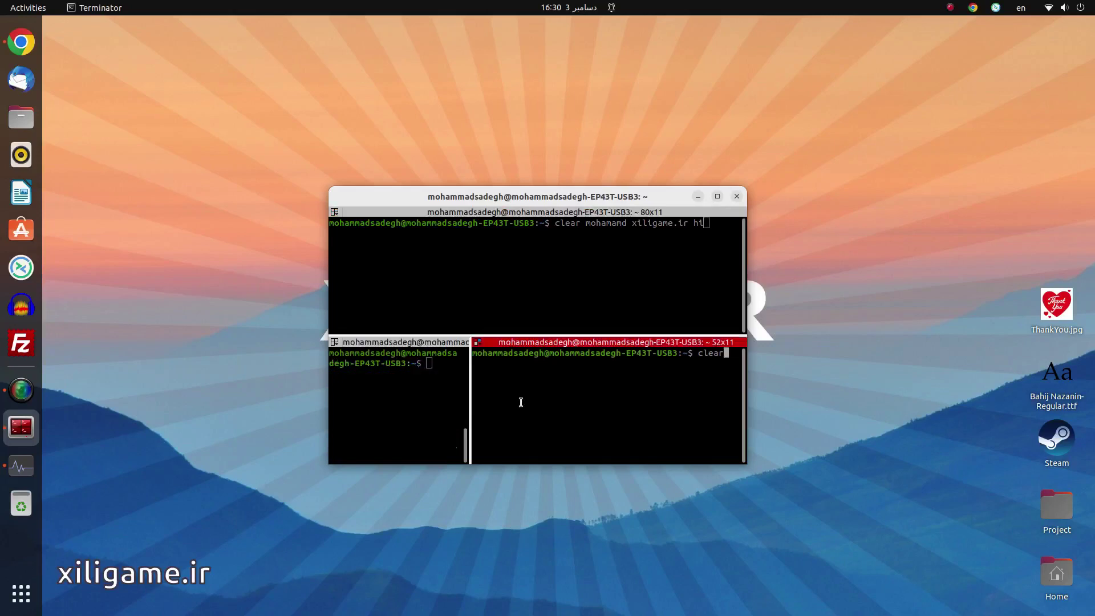
click(428, 431)
text(xilig)
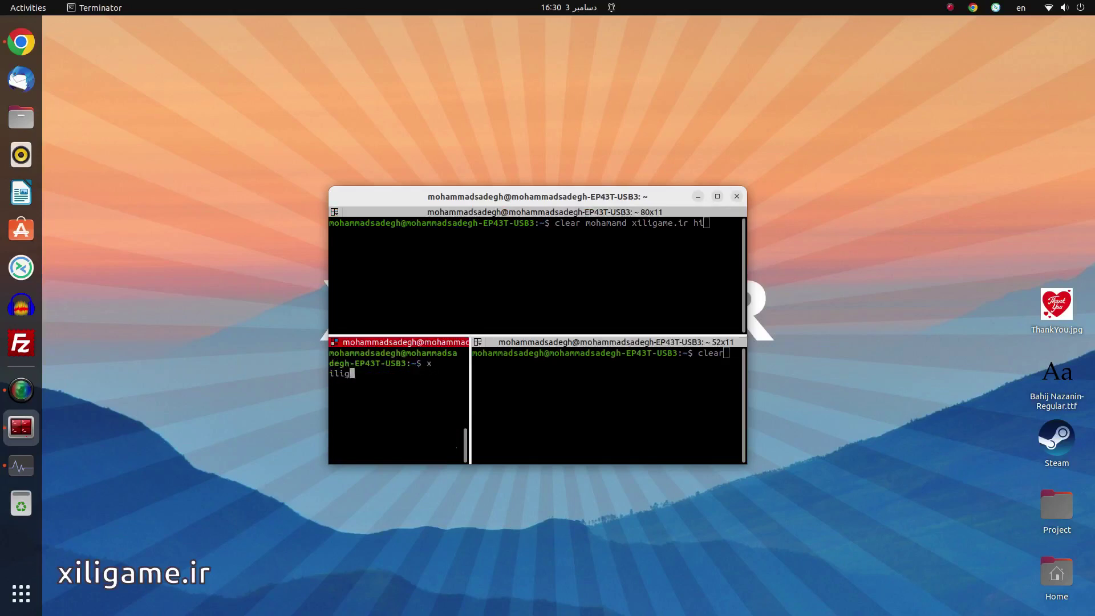
text(ame.ir)
Step: Enlarge the text in all three panes at once and reduce it to below its original size
key(ctrl+plus)
key(ctrl+plus)
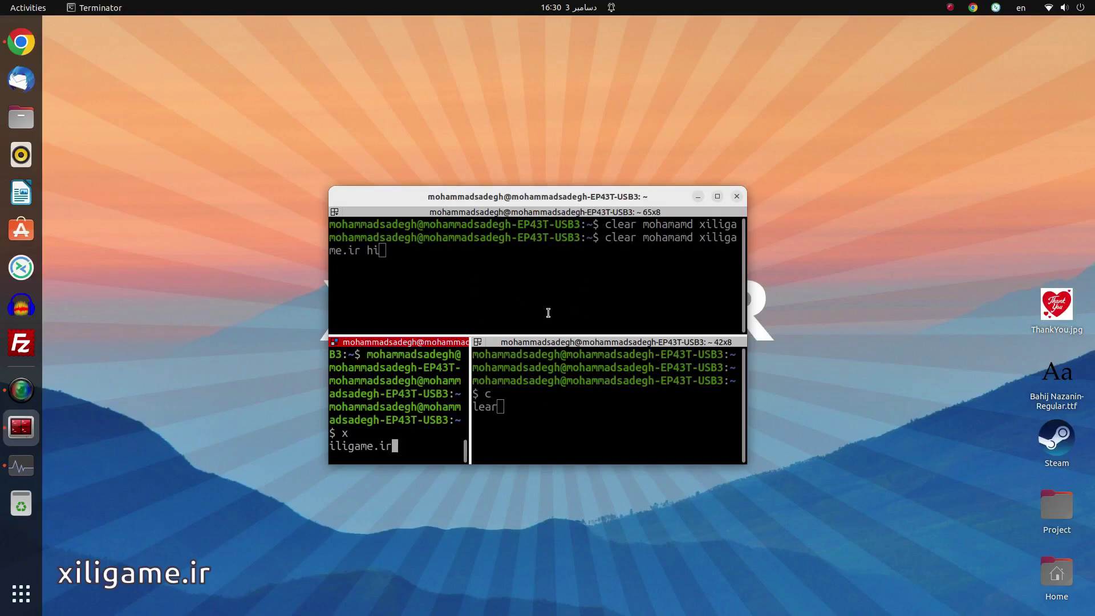
key(ctrl+minus)
key(ctrl+minus)
key(ctrl+minus)
key(ctrl+minus)
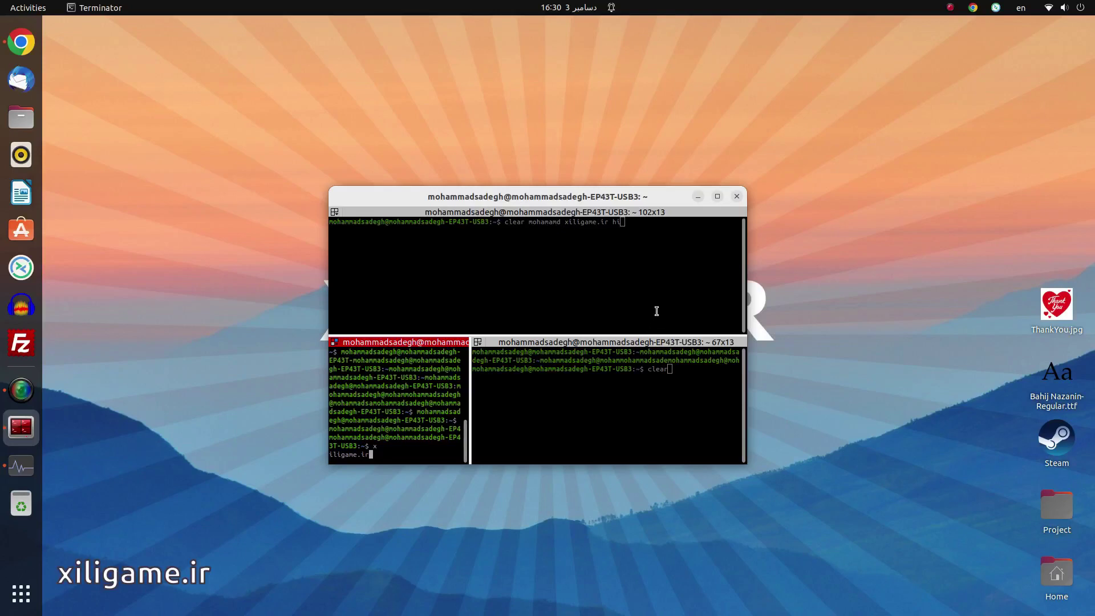
Step: Zoom the text of the lower-left, upper and lower-right panes individually back to its original size
key(ctrl+plus)
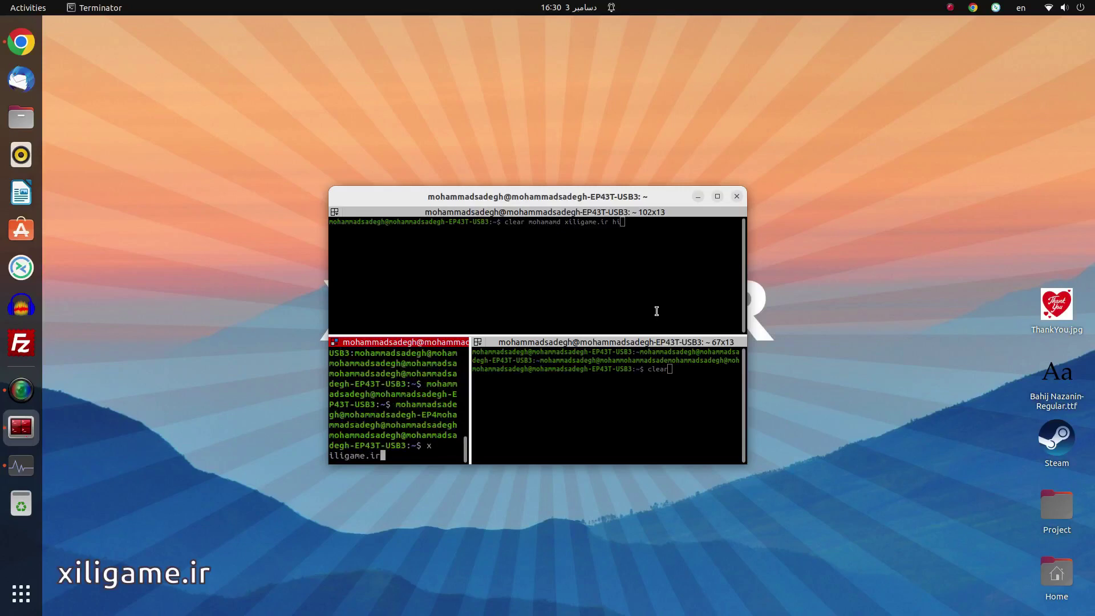
click(585, 263)
key(ctrl+minus)
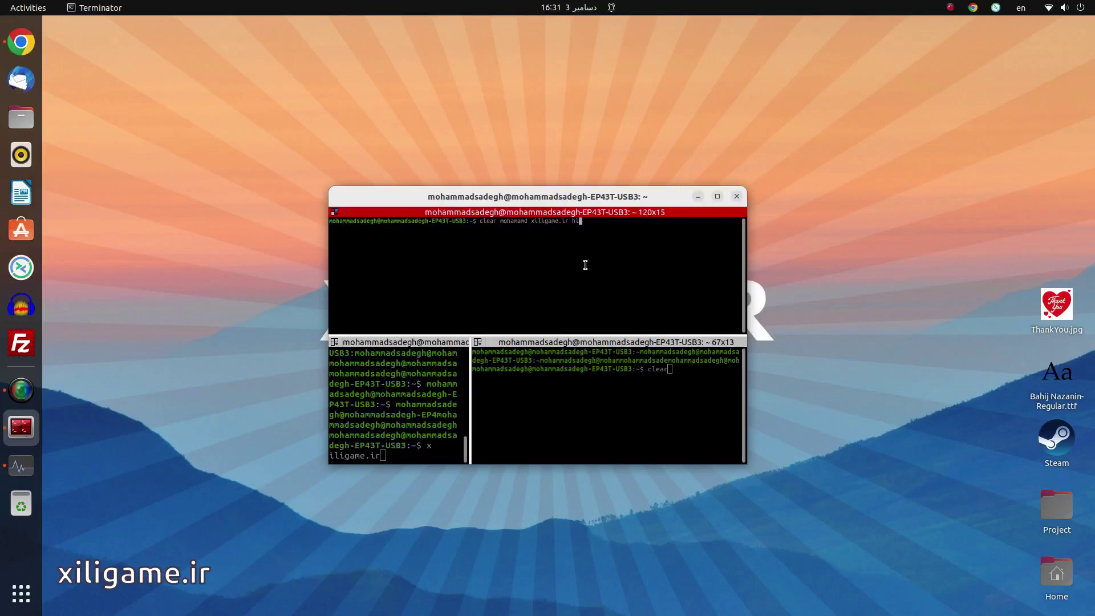
key(ctrl+plus)
key(ctrl+plus)
click(581, 386)
key(ctrl+plus)
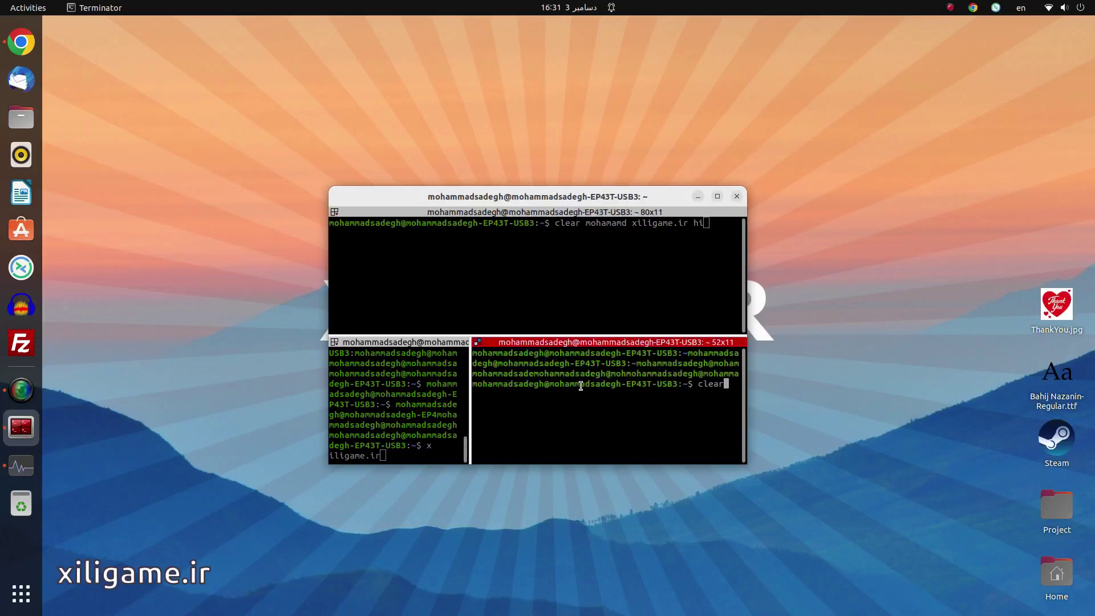
Step: From the upper pane, request closing the window with all its terminals and cancel the request
click(654, 268)
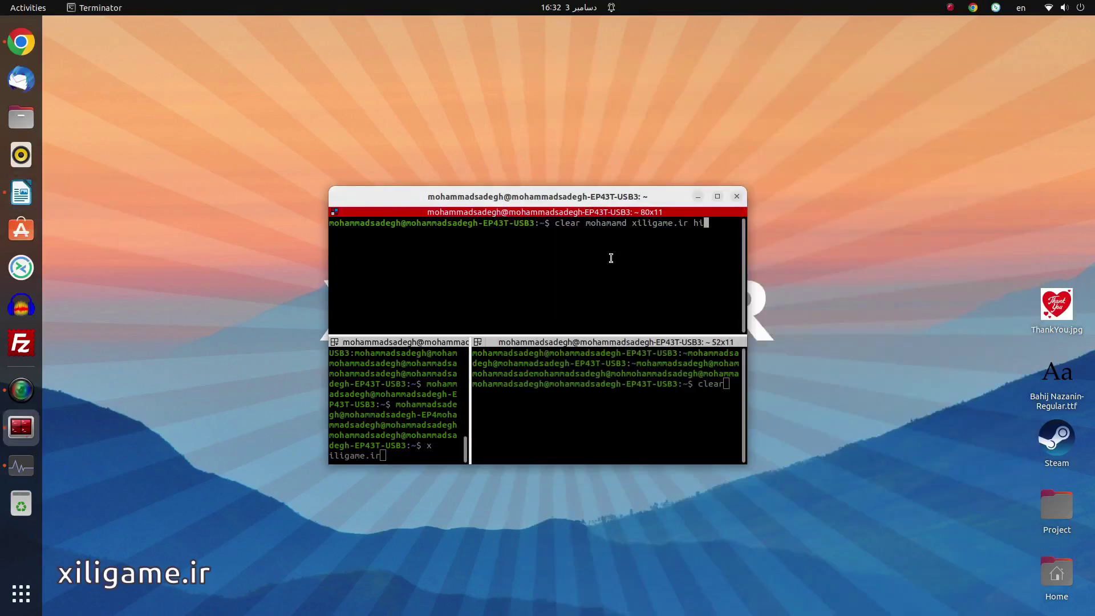
key(ctrl+shift+q)
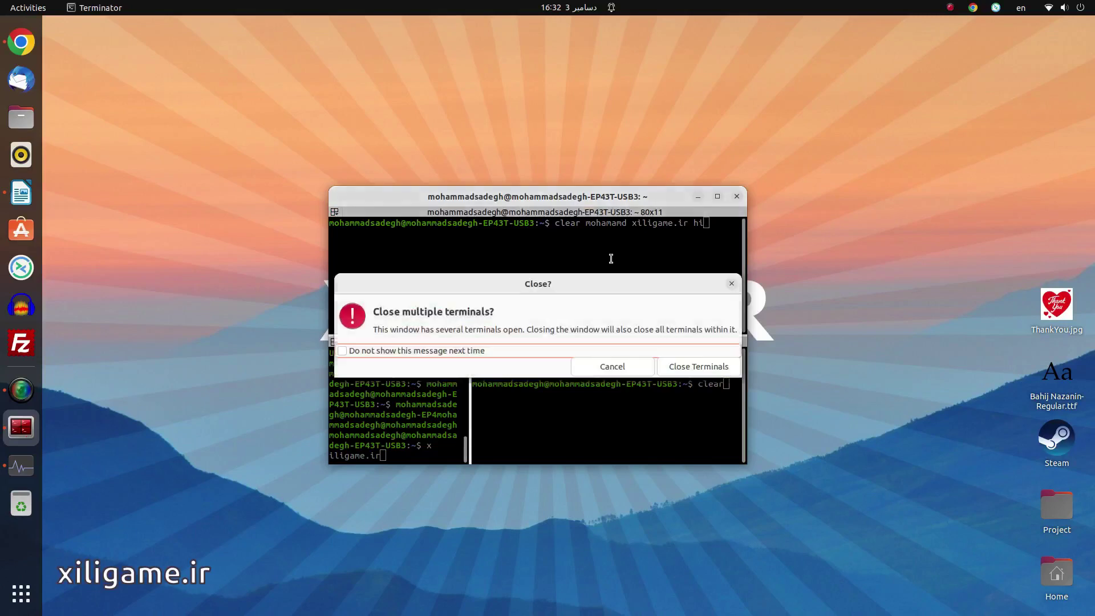
click(633, 369)
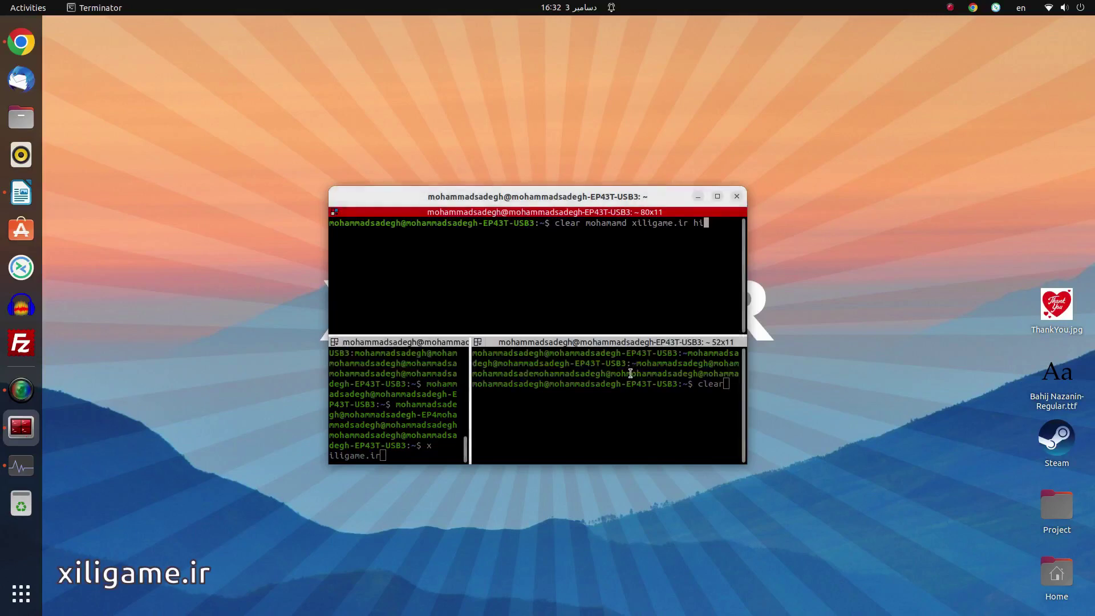
Step: Maximize the lower-right pane to fill the window and delete the clear command from its prompt
click(631, 374)
key(ctrl+shift+x)
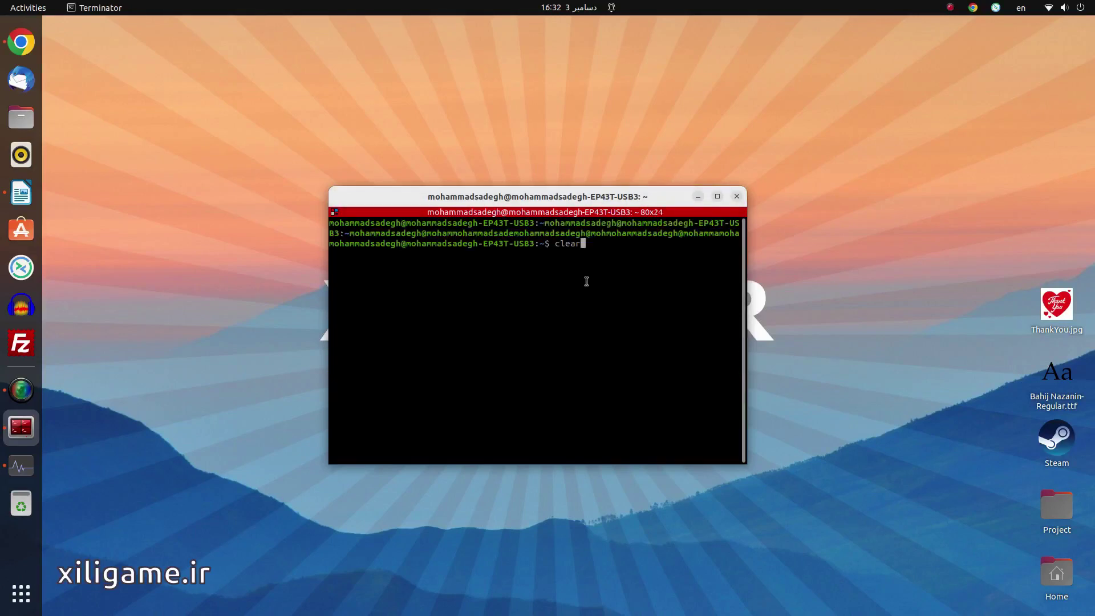
key(BackSpace)
key(BackSpace)
key(BackSpace)
key(BackSpace)
key(BackSpace)
Step: Increase the terminal separator size in the global preferences and close the Preferences window
right_click(551, 279)
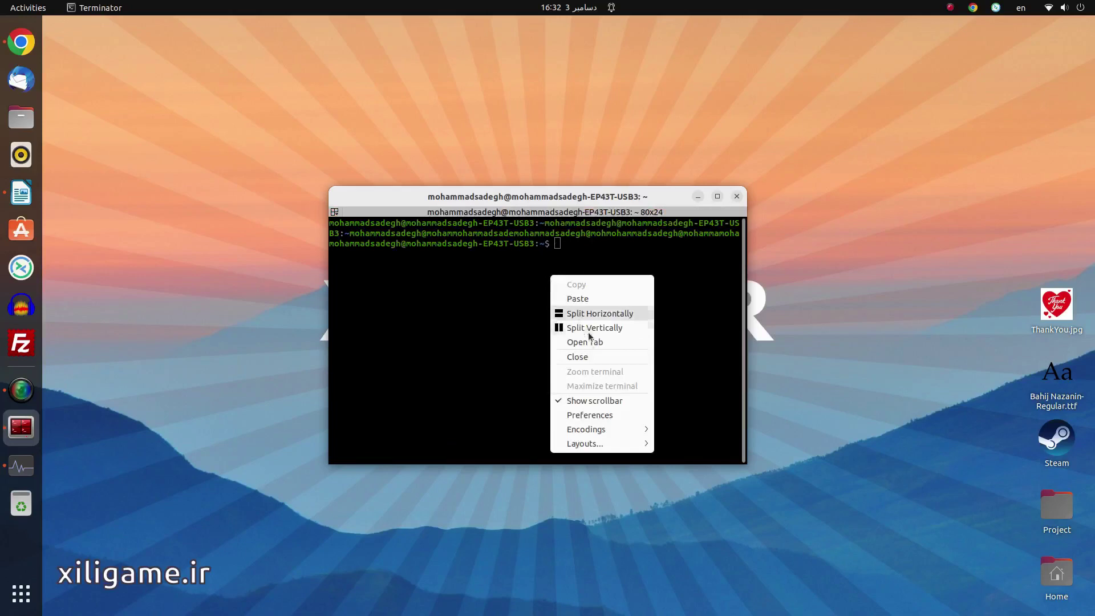
click(585, 416)
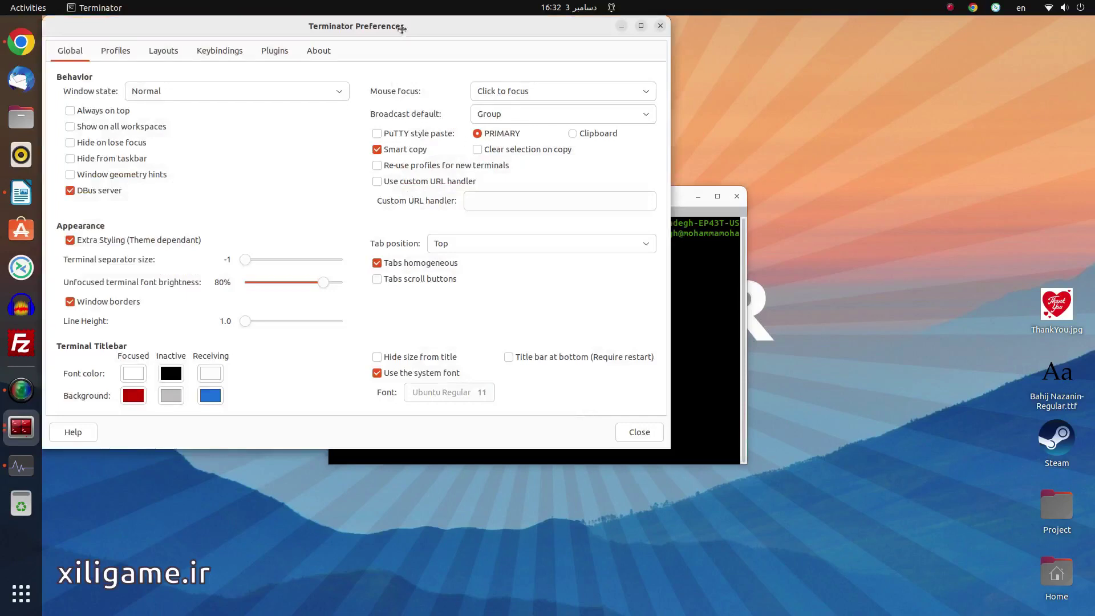
drag(400, 27, 567, 86)
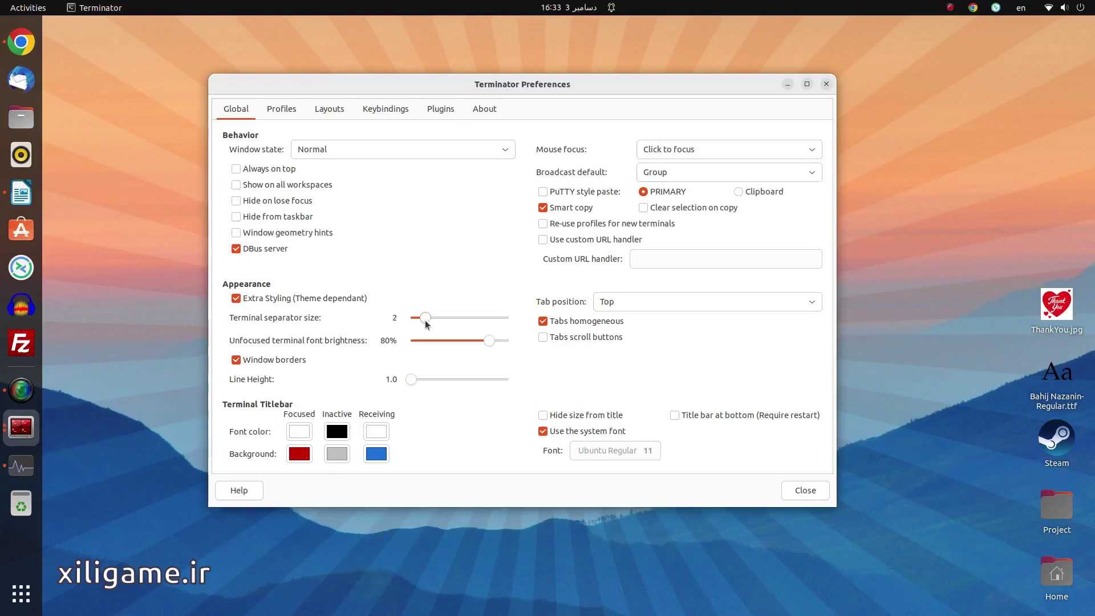
drag(459, 326, 480, 323)
click(795, 493)
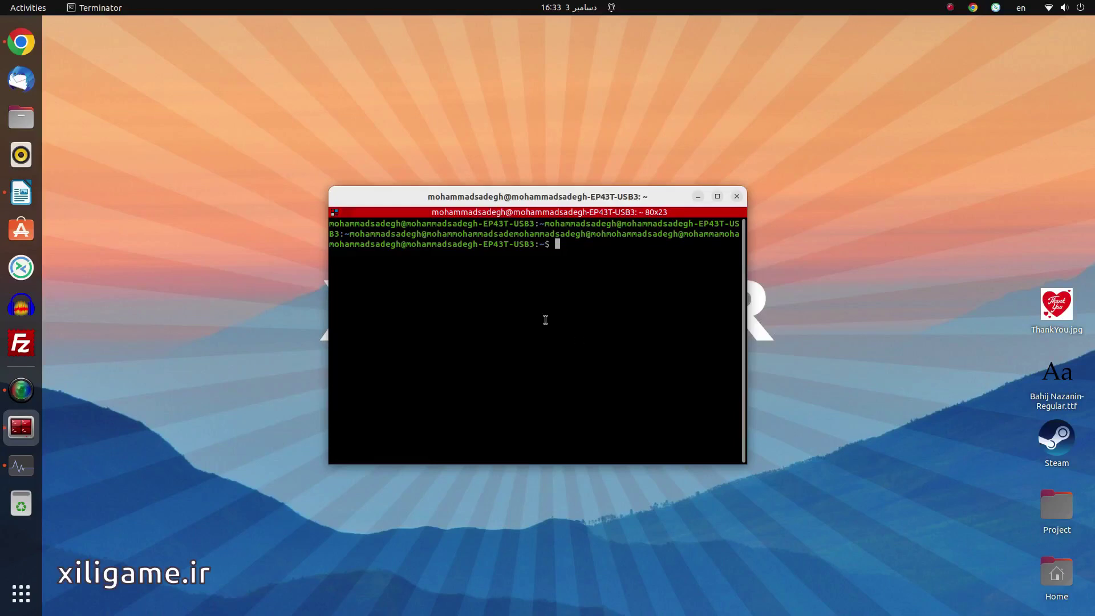
Step: Split the terminal horizontally and switch focus to the upper pane and back to the lower one
key(ctrl+shift+o)
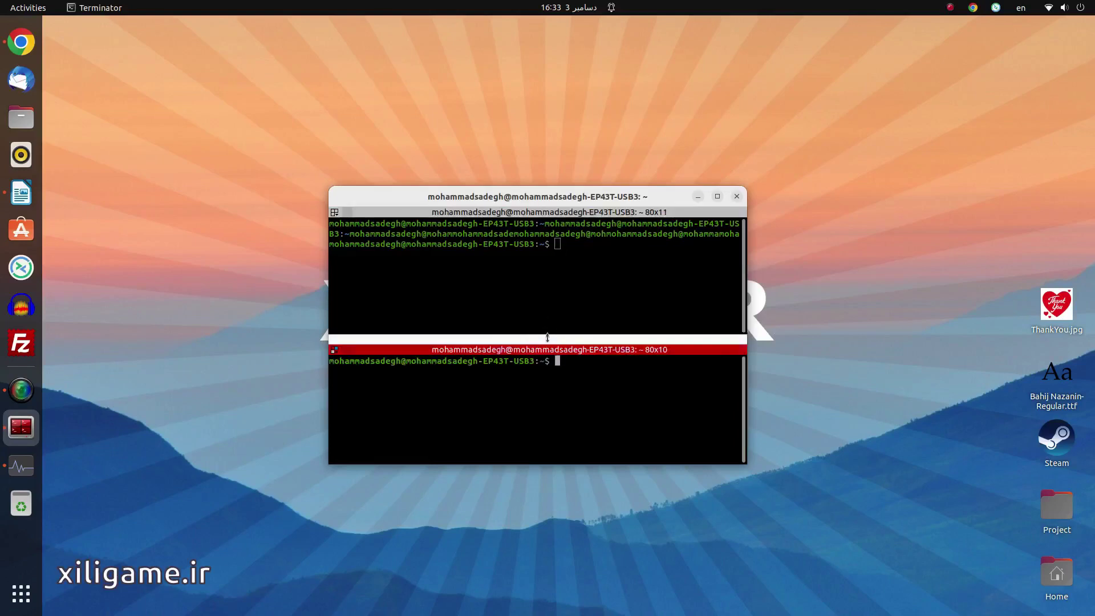
click(550, 284)
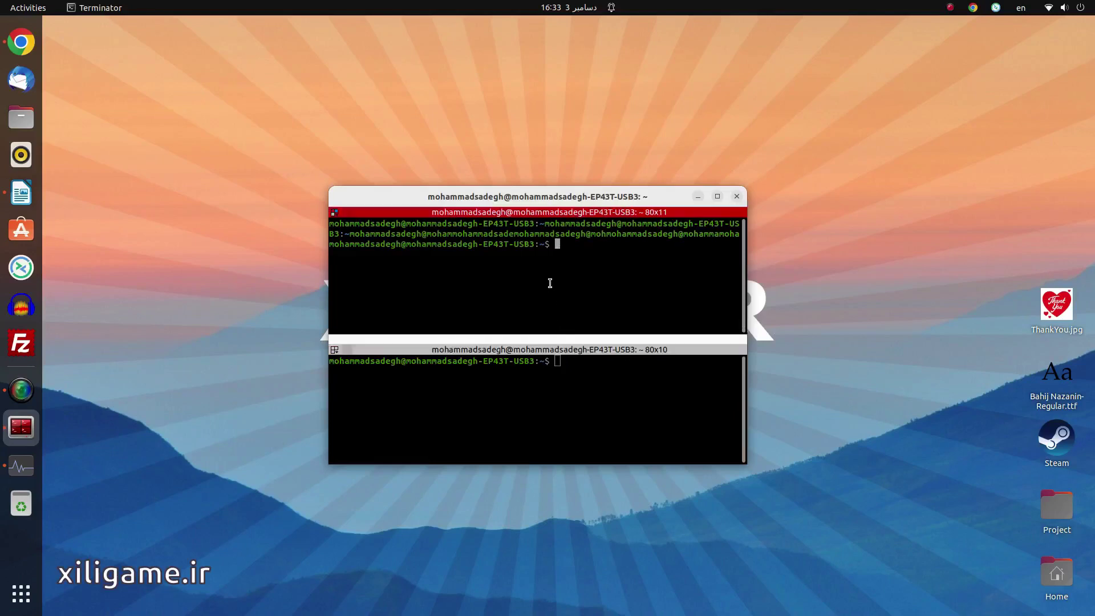
click(558, 415)
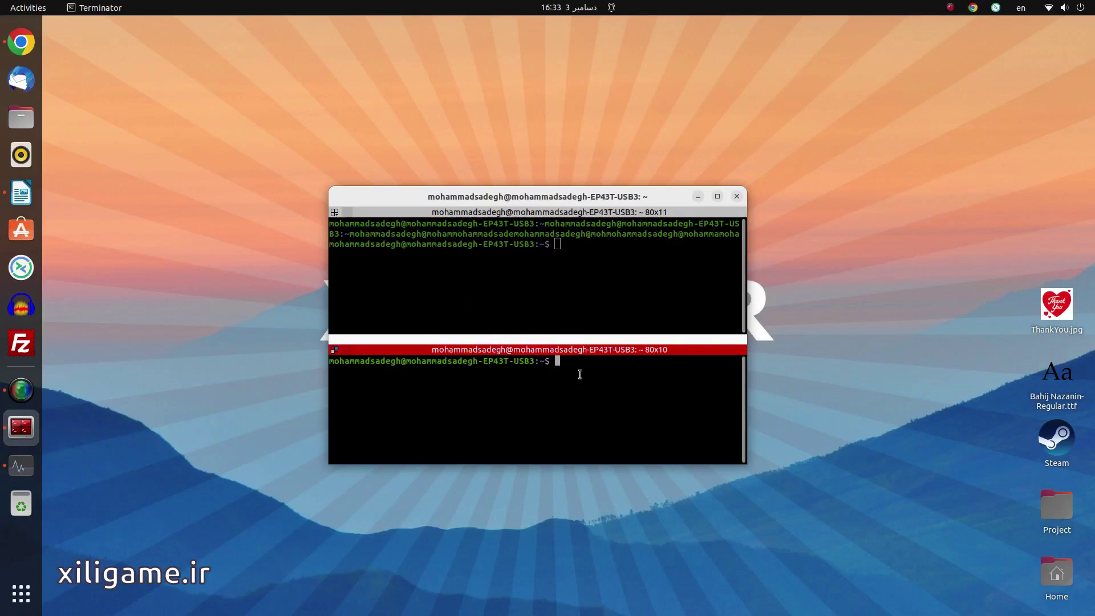
Step: Reduce the terminal separator size to -1 in the global preferences and close the Preferences window
right_click(560, 316)
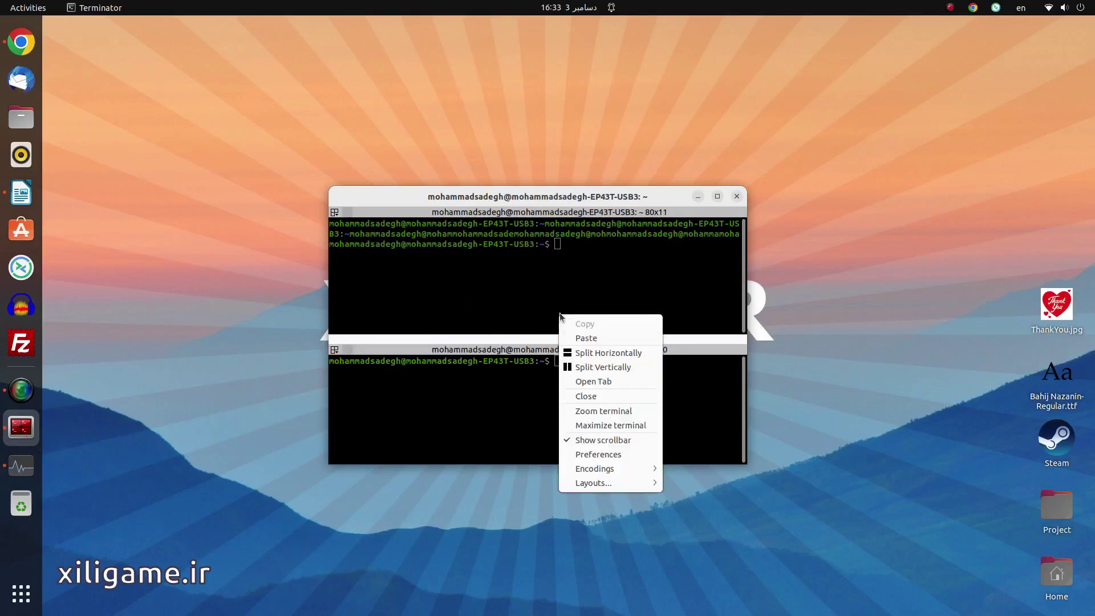
click(613, 456)
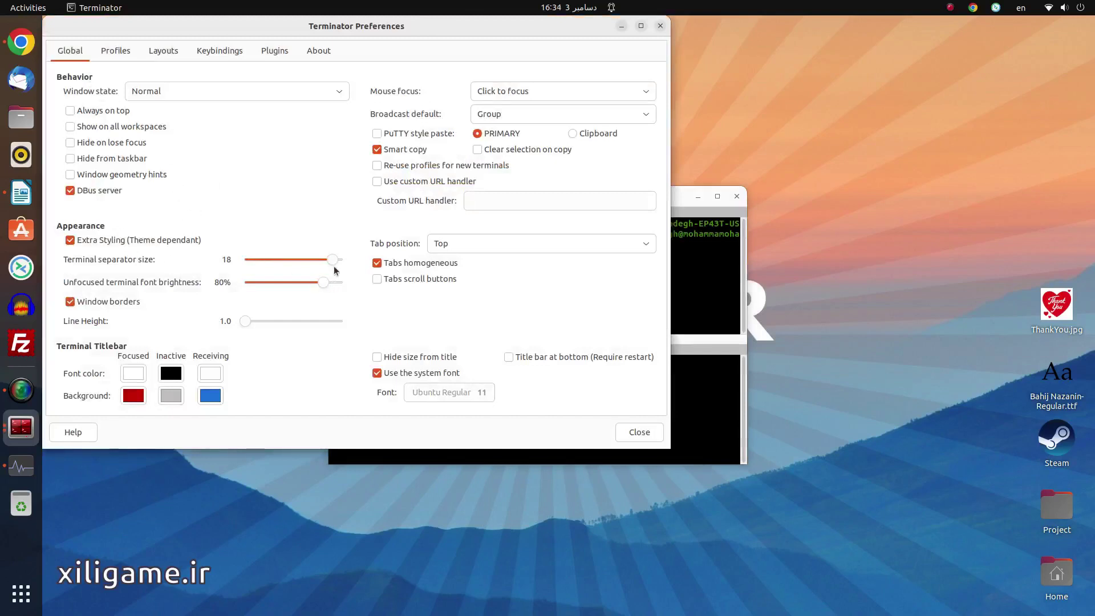
drag(343, 260, 192, 264)
click(639, 433)
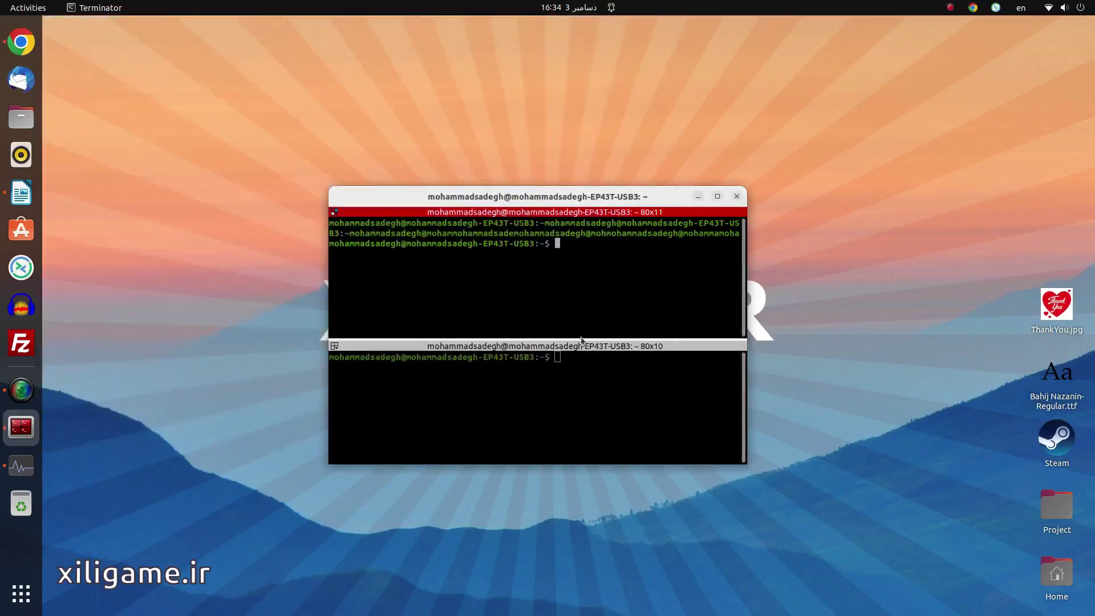
Step: Set the unfocused terminal font brightness to 30% in the global preferences and close the Preferences window
right_click(565, 312)
click(625, 449)
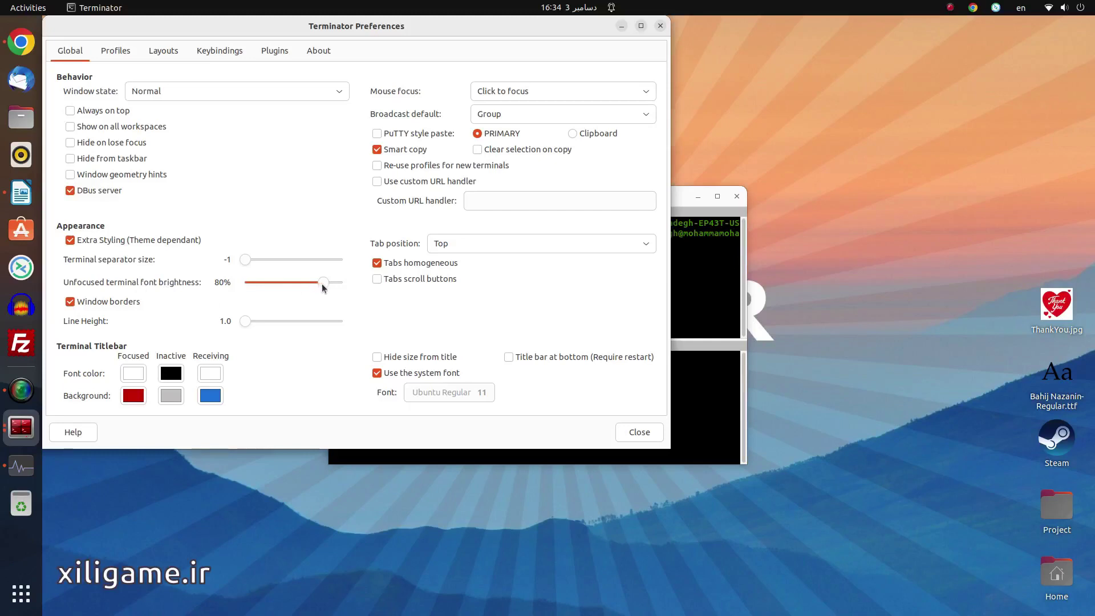
drag(322, 284, 276, 284)
click(641, 436)
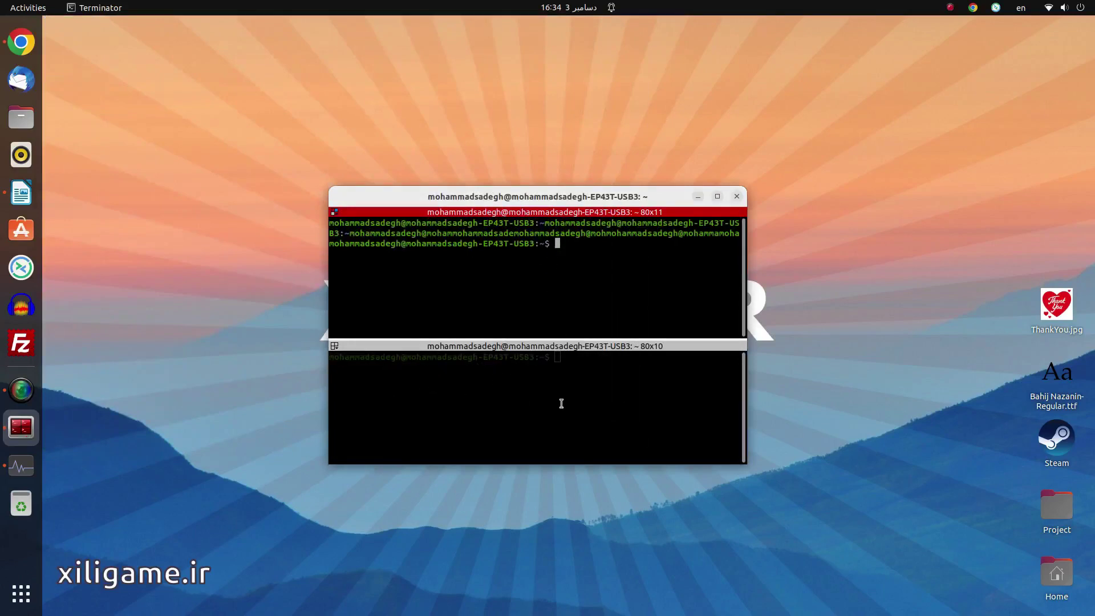
Step: Switch focus repeatedly between the lower and upper panes to compare the dimmed text of the unfocused pane
click(523, 374)
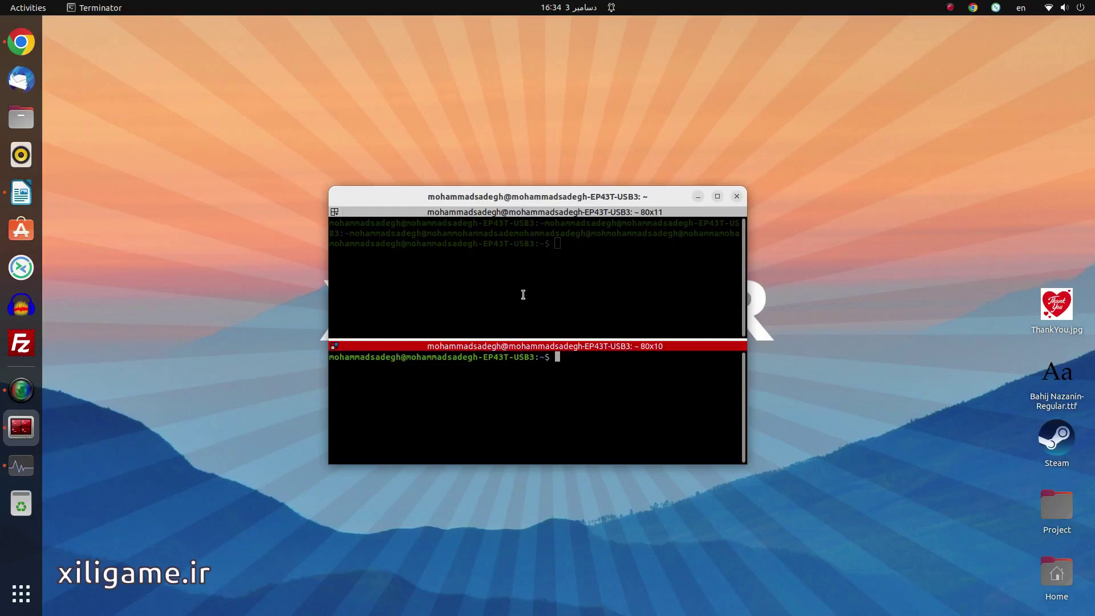
click(526, 285)
click(517, 374)
click(526, 257)
click(548, 368)
click(548, 280)
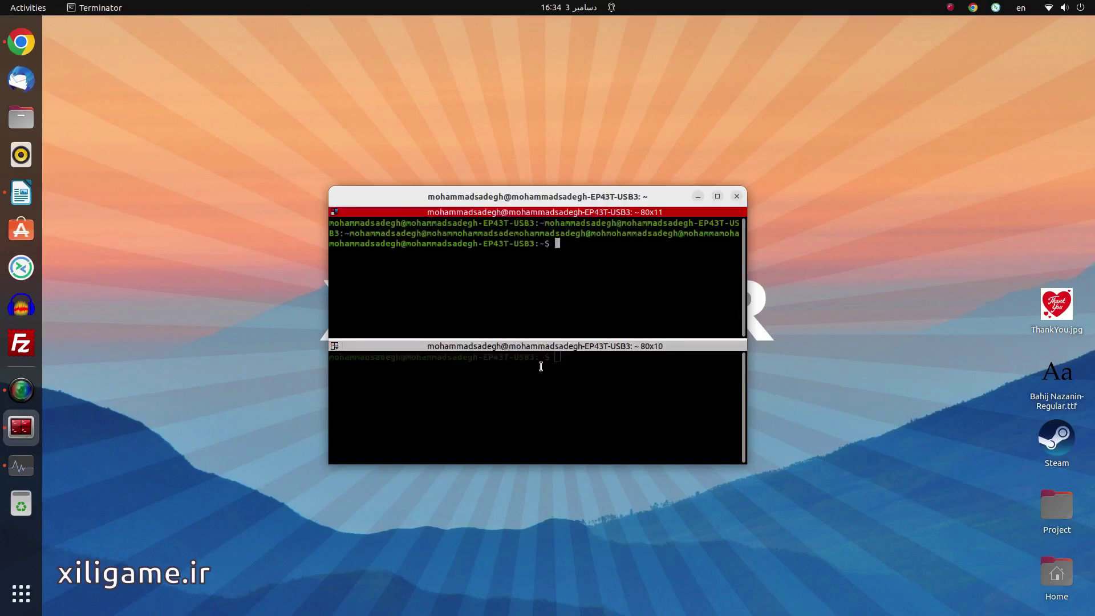
click(540, 368)
Step: Set the unfocused terminal font brightness back to 80% in the global preferences and close the Preferences window
right_click(537, 315)
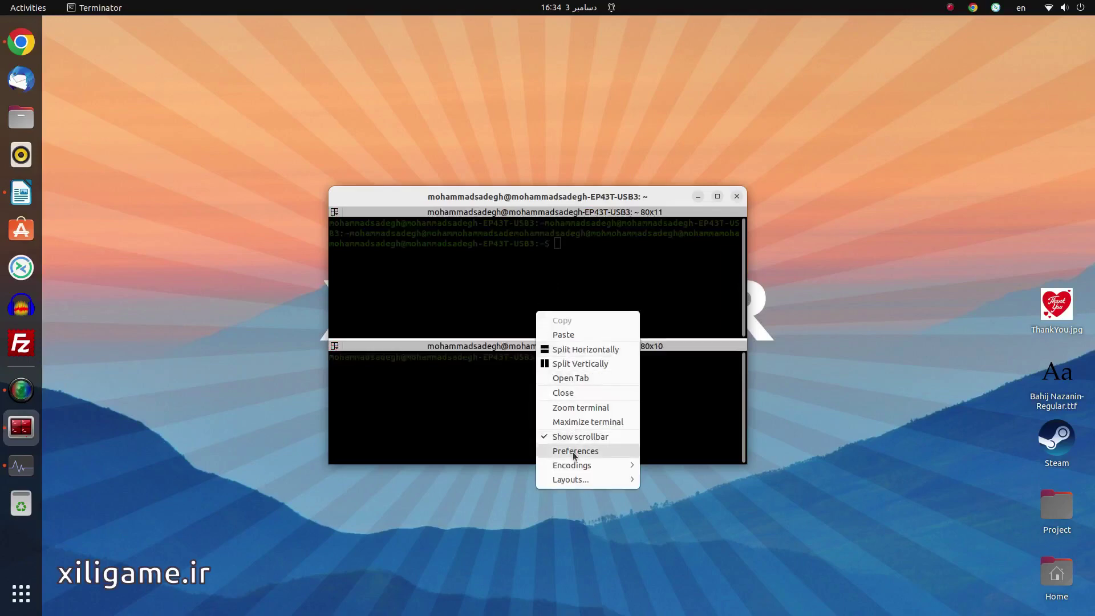
click(573, 452)
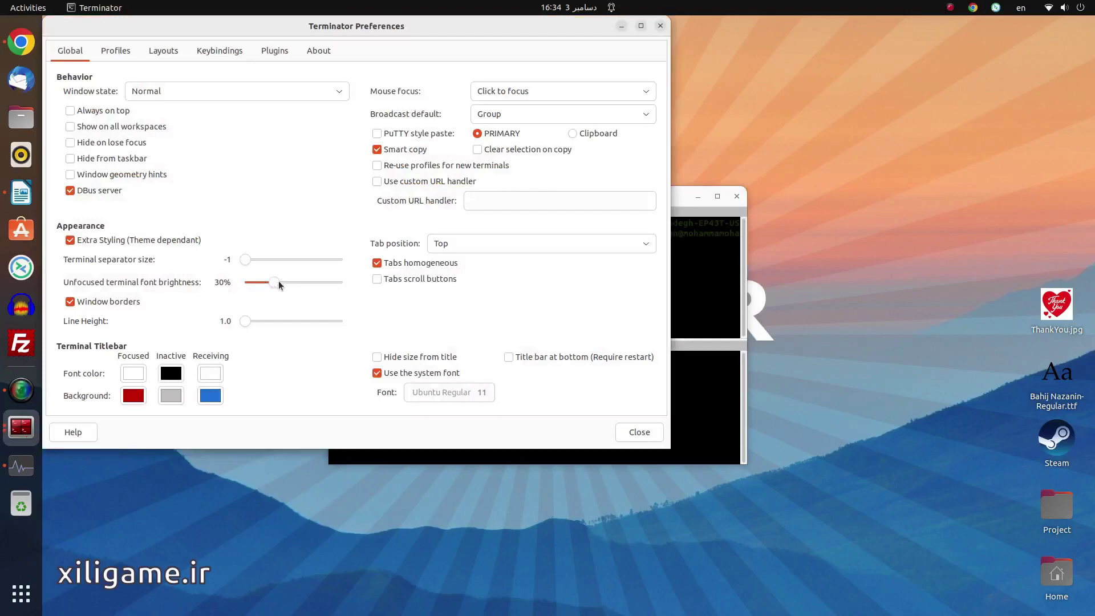
drag(279, 282, 324, 283)
click(634, 433)
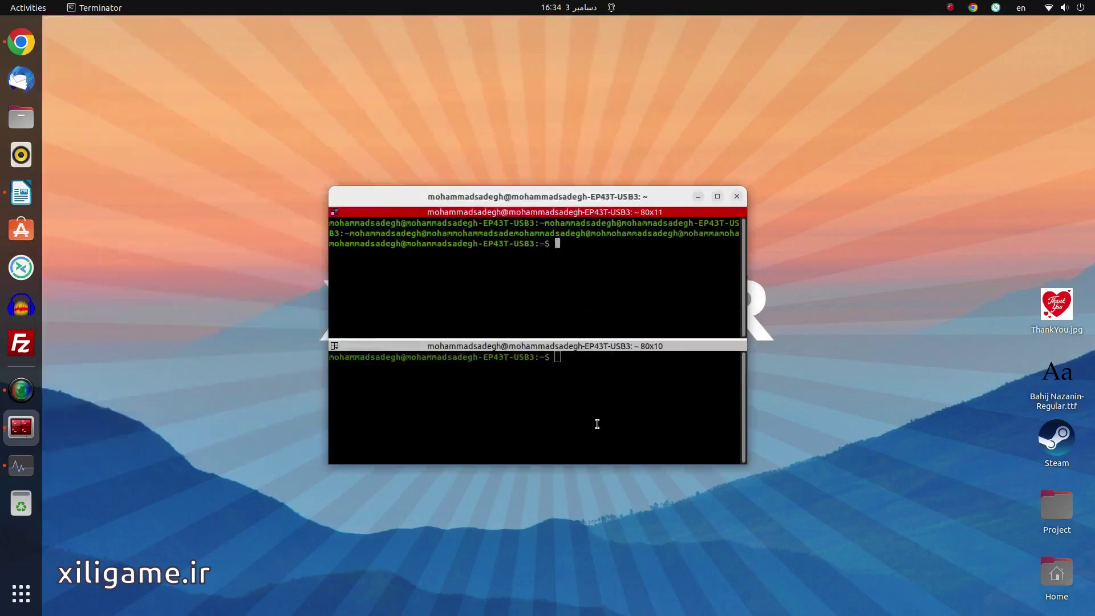
Step: Alternate focus between the two panes to check the unfocused text brightness, ending in the lower pane
click(528, 369)
click(538, 266)
click(510, 381)
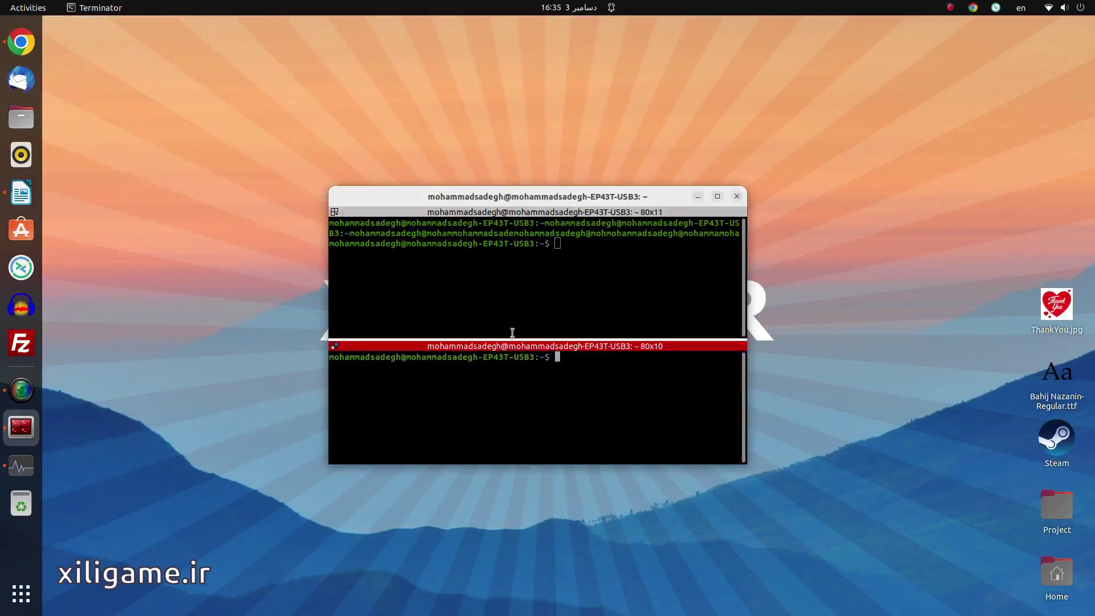
click(512, 290)
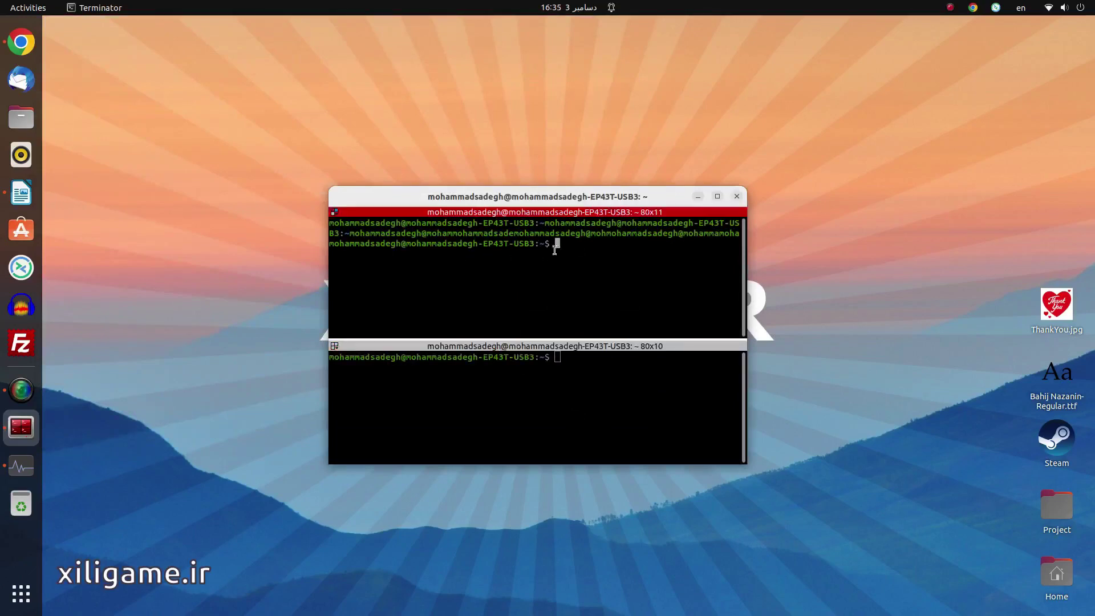
click(531, 376)
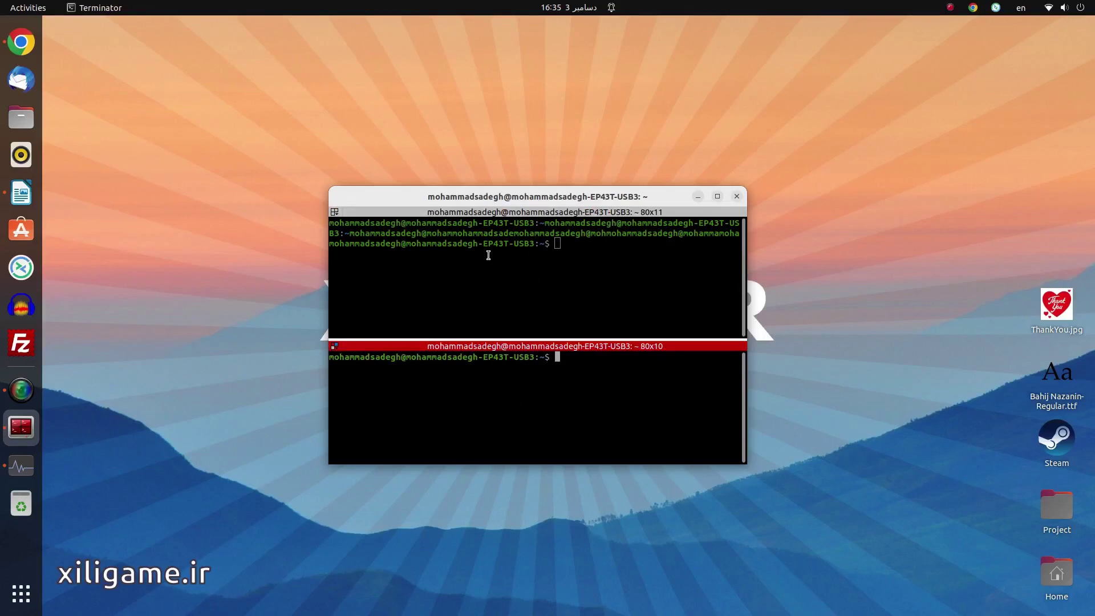
Step: Turn off the system fixed width font in the default profile and reposition the Preferences window to uncover the upper pane's text
right_click(564, 279)
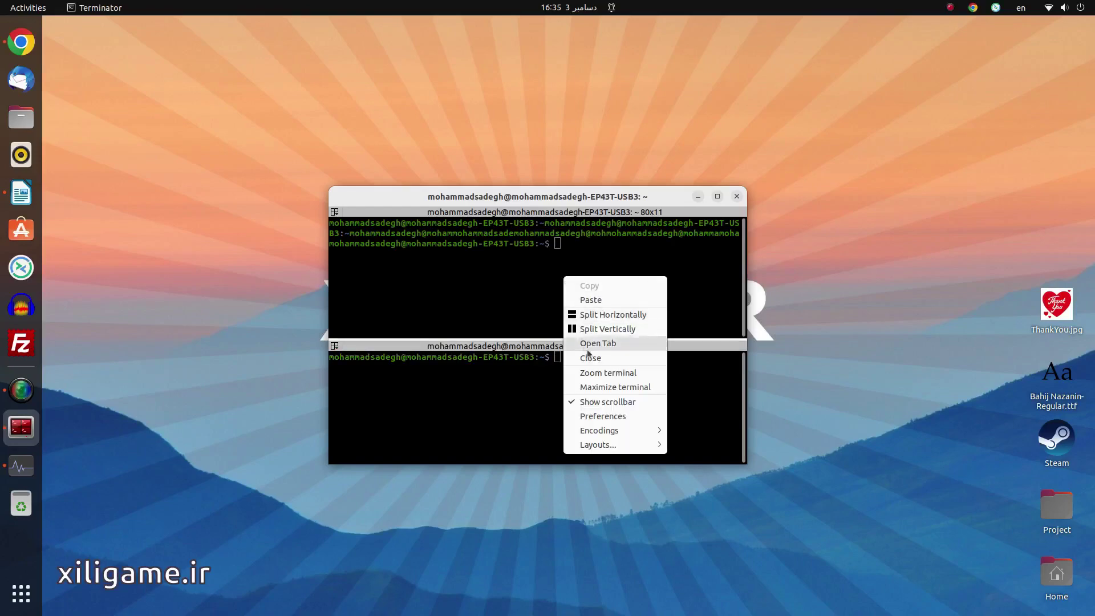
click(604, 422)
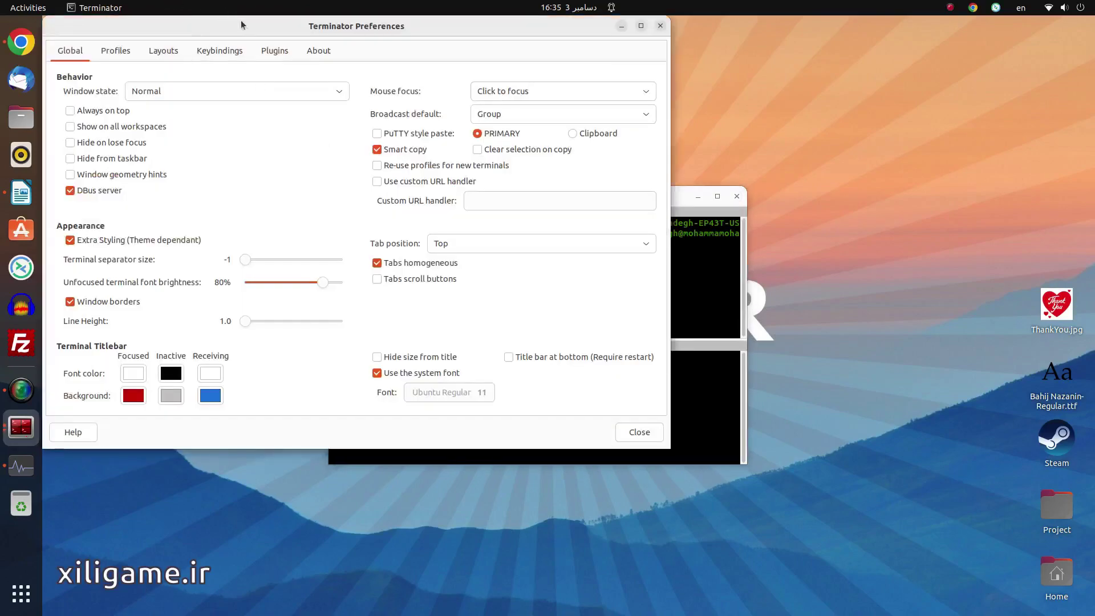
drag(240, 19, 388, 114)
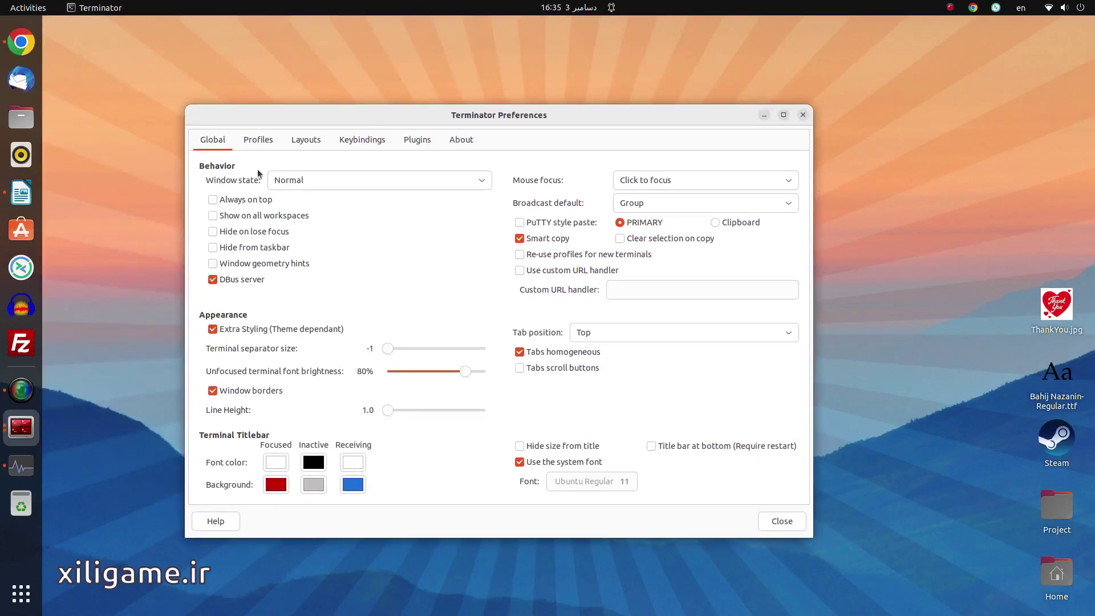
click(259, 139)
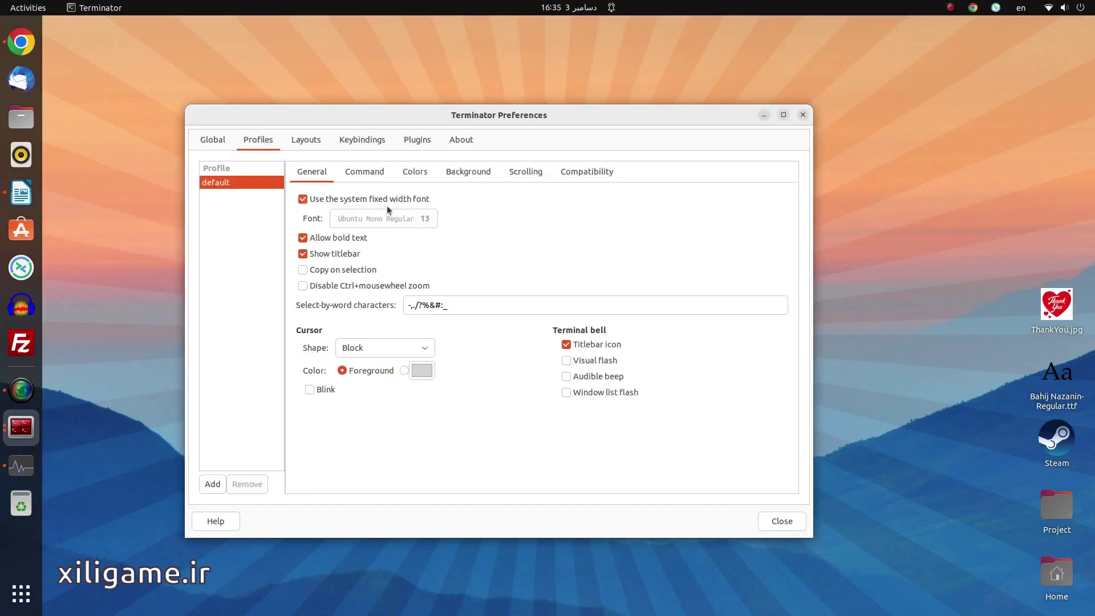
click(351, 200)
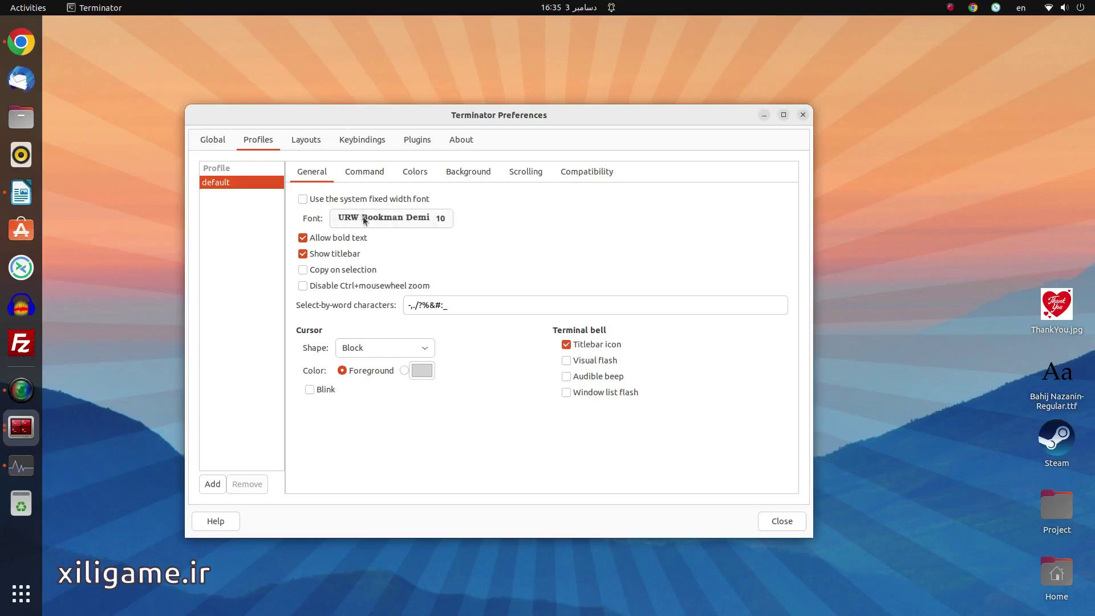
drag(490, 118, 462, 348)
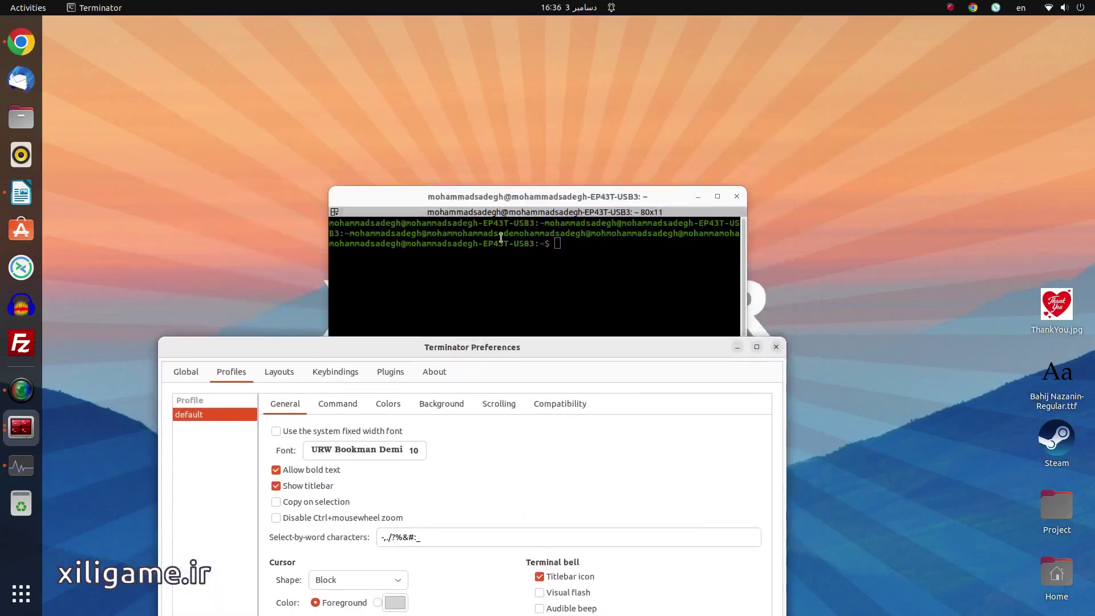
drag(523, 350, 538, 328)
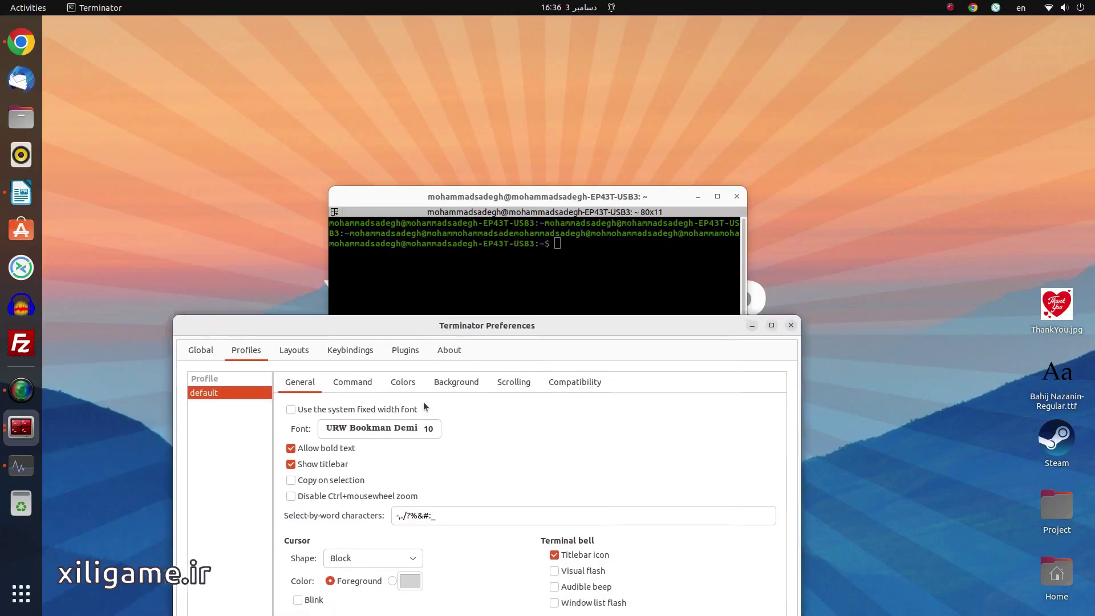
Step: Choose Gargi Bold at size 10 as the default profile's terminal font and close the Preferences window
click(321, 430)
scroll(473, 433, down, 5)
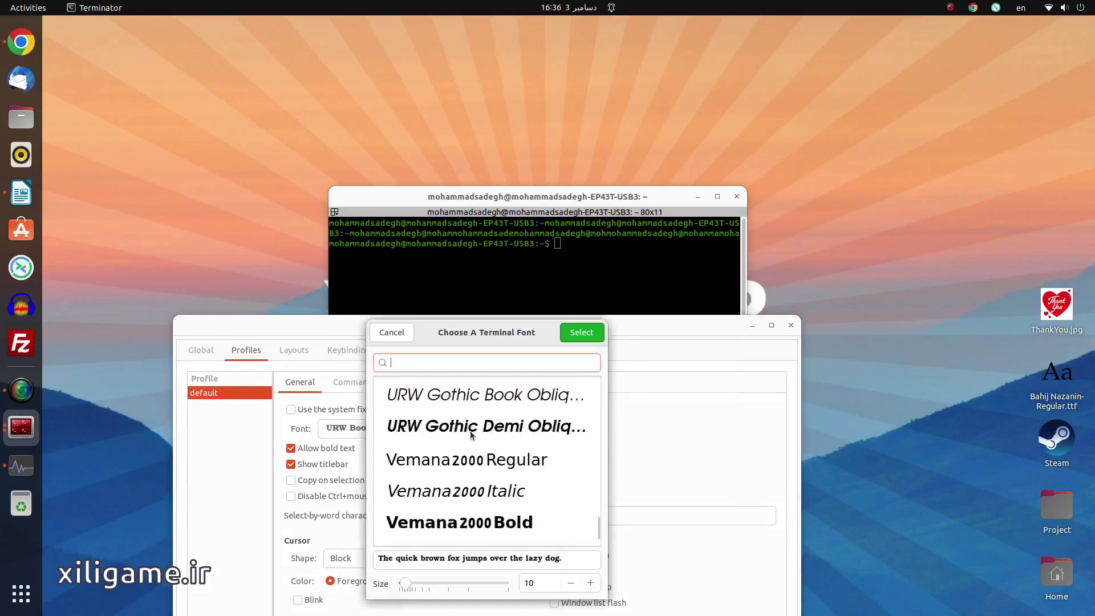
scroll(471, 434, down, 5)
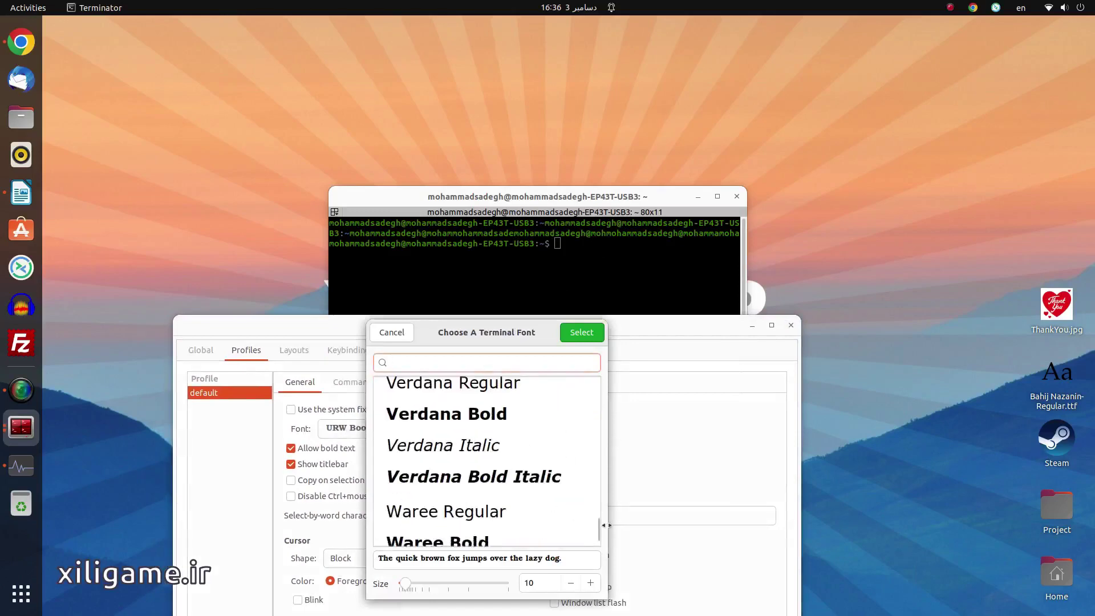
drag(600, 530, 595, 411)
scroll(440, 424, up, 4)
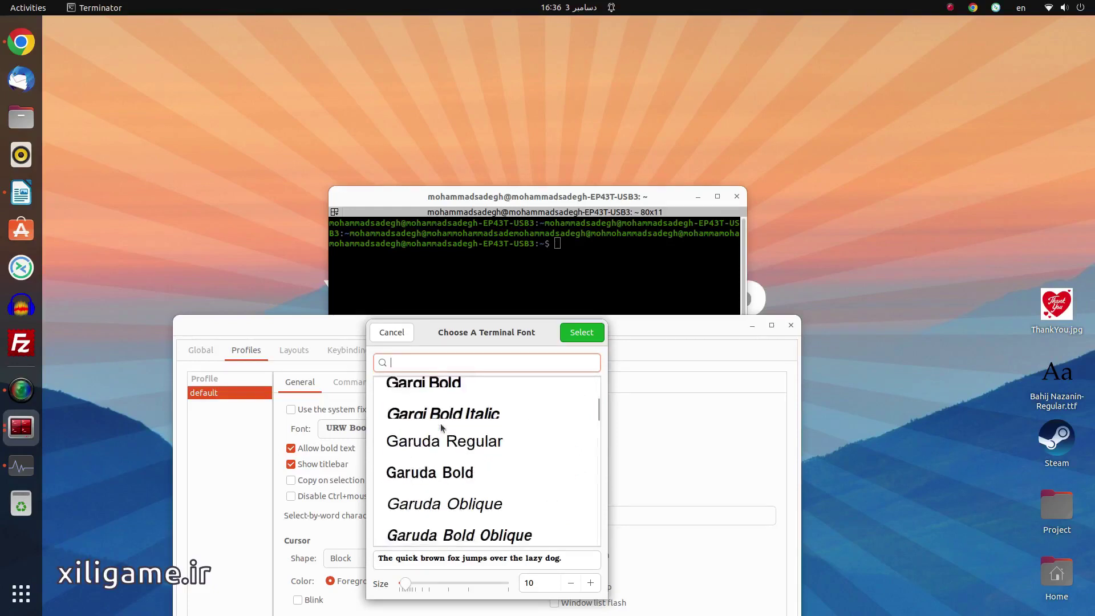
click(439, 435)
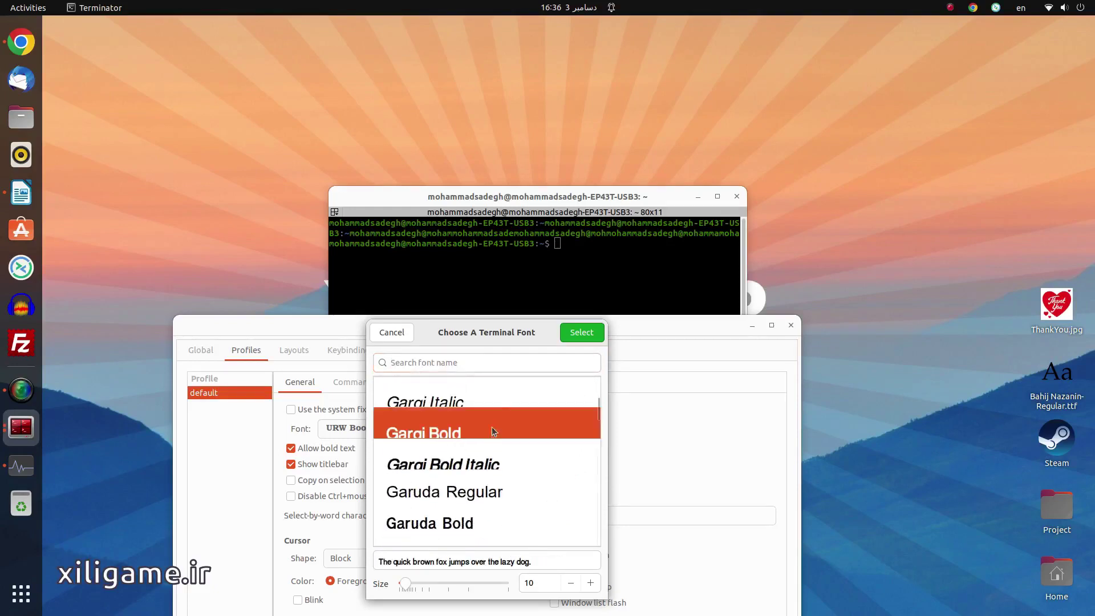
click(566, 341)
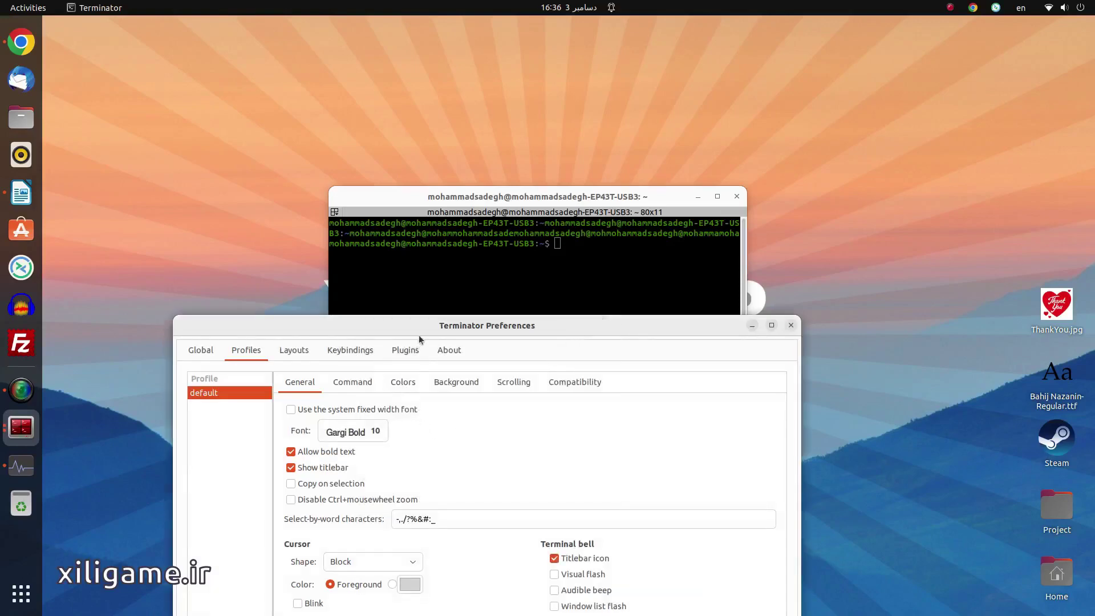
drag(425, 328, 395, 139)
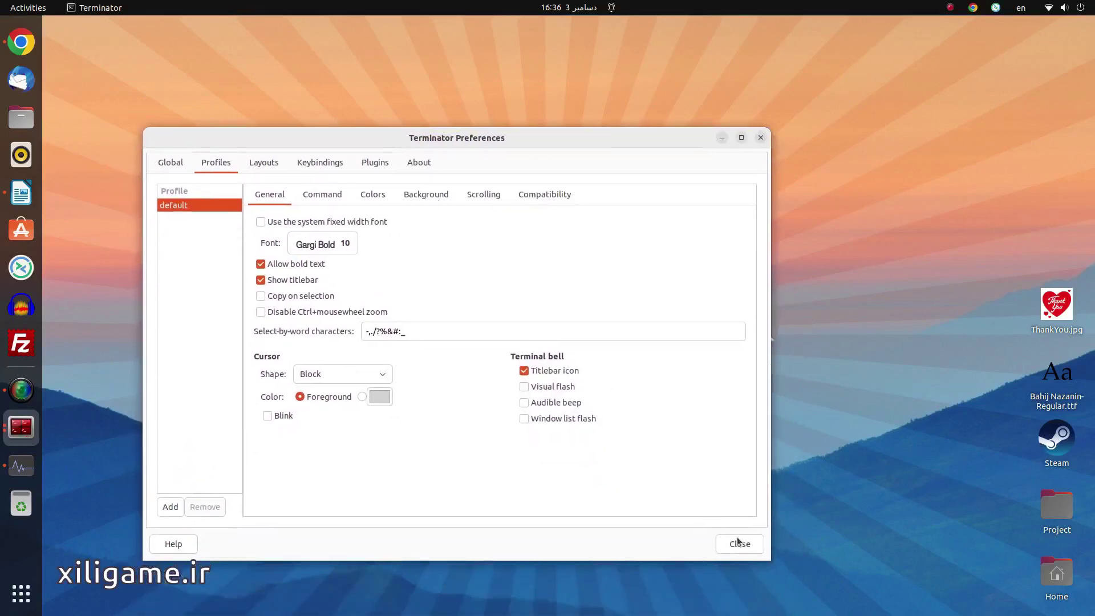
click(733, 542)
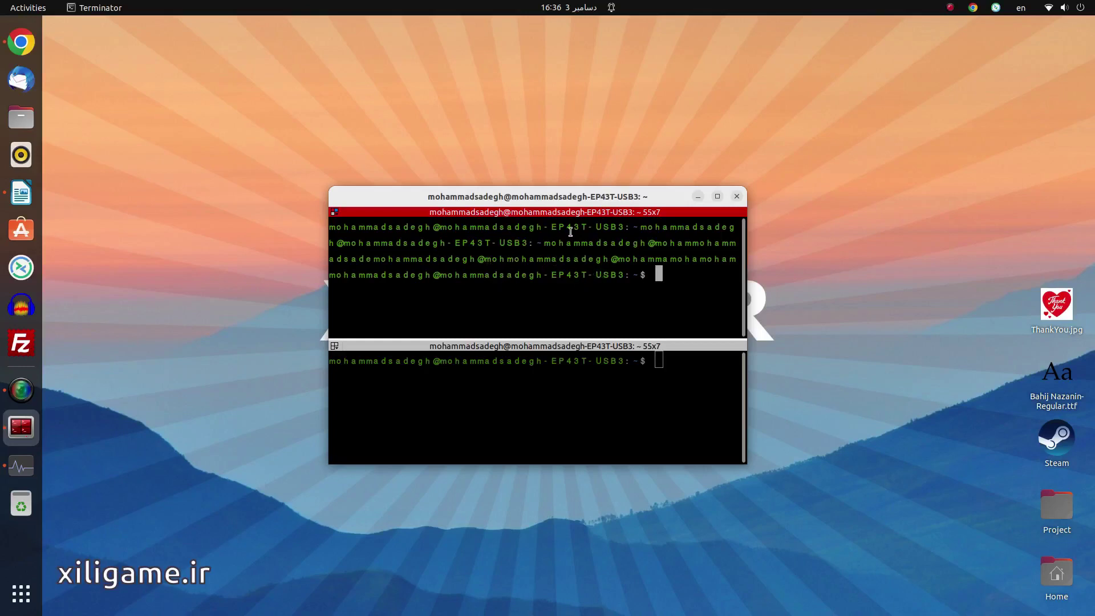
Step: Re-enable the system fixed width font in the default profile and close the Preferences window
right_click(584, 283)
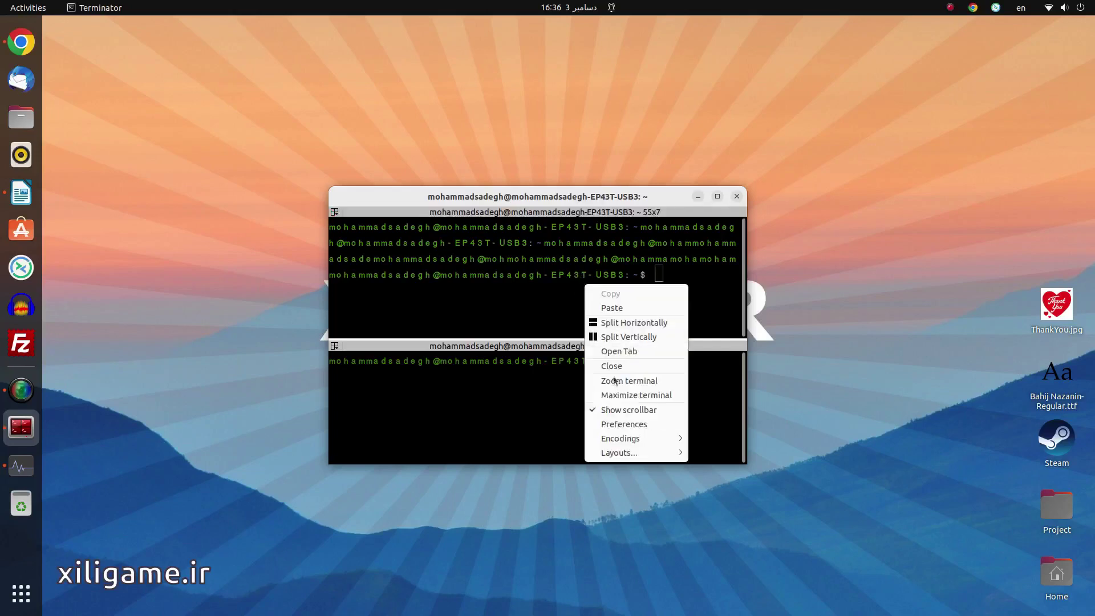
click(625, 428)
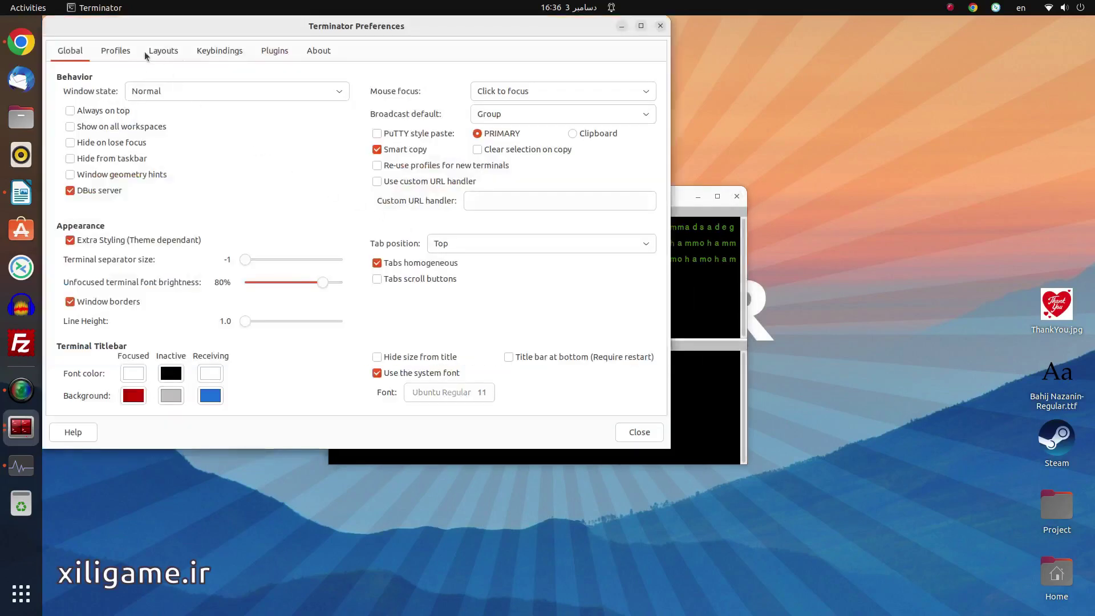
click(122, 51)
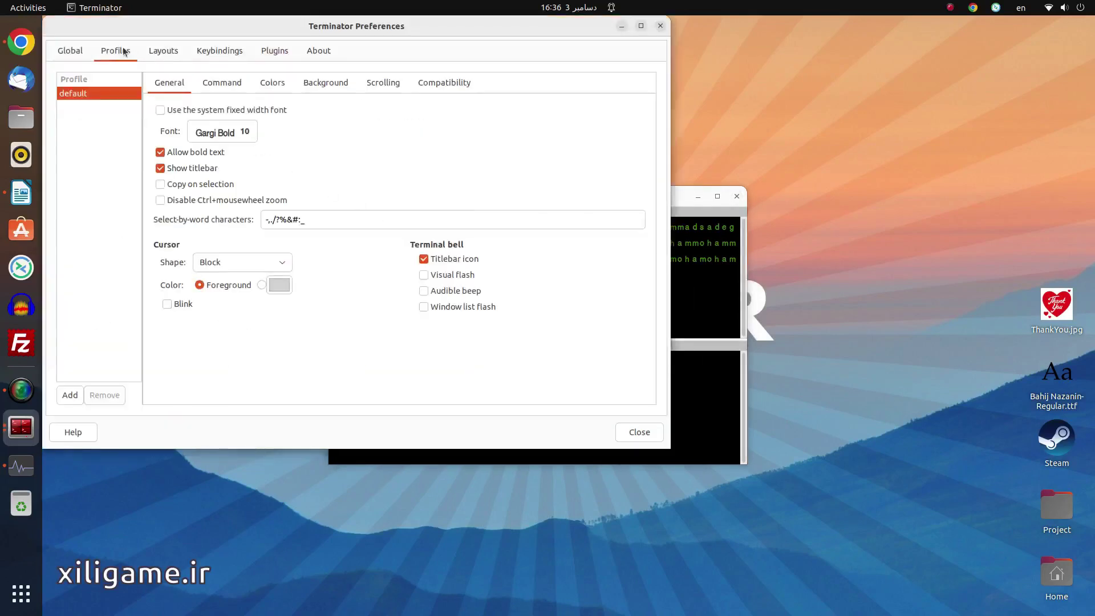
click(161, 111)
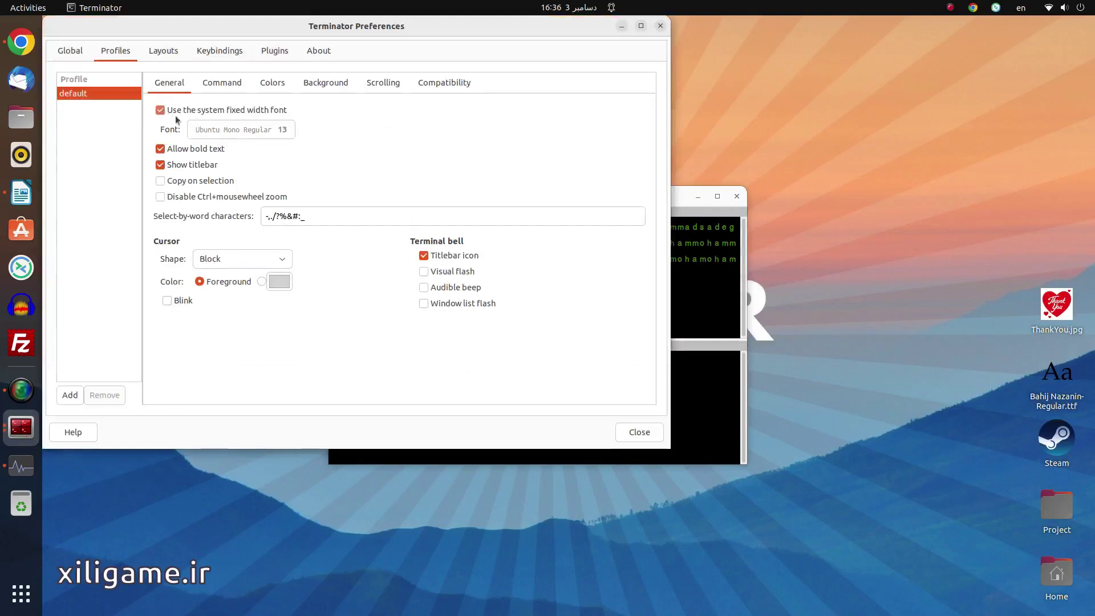
click(642, 432)
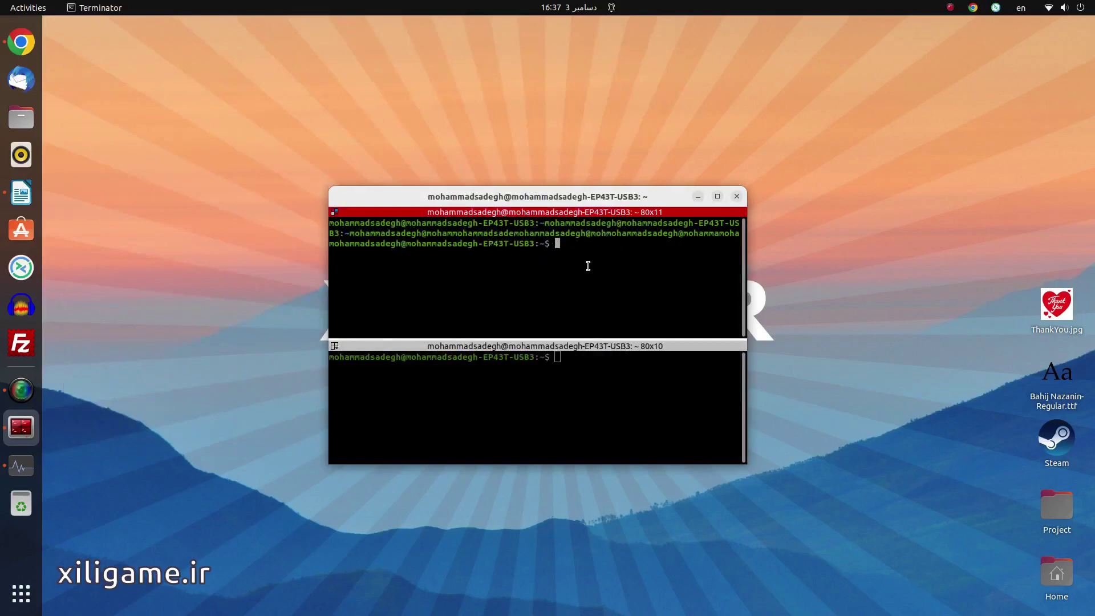
Step: Select the prompt text in the upper pane, select a smaller part of it, and clear the selection
double_click(398, 224)
triple_click(398, 224)
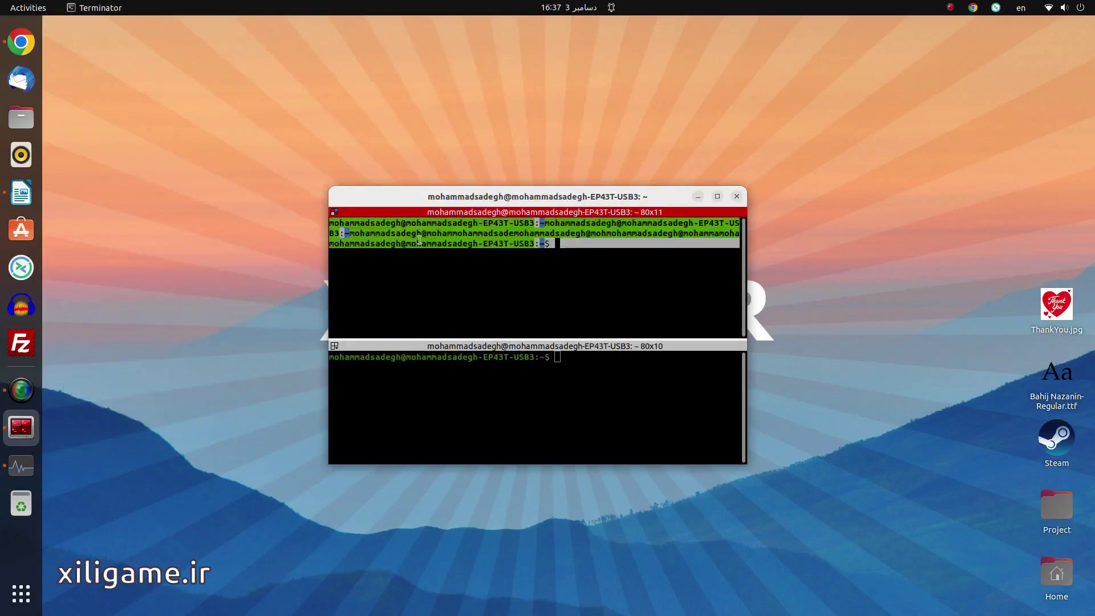
click(474, 246)
drag(496, 234, 440, 239)
click(454, 232)
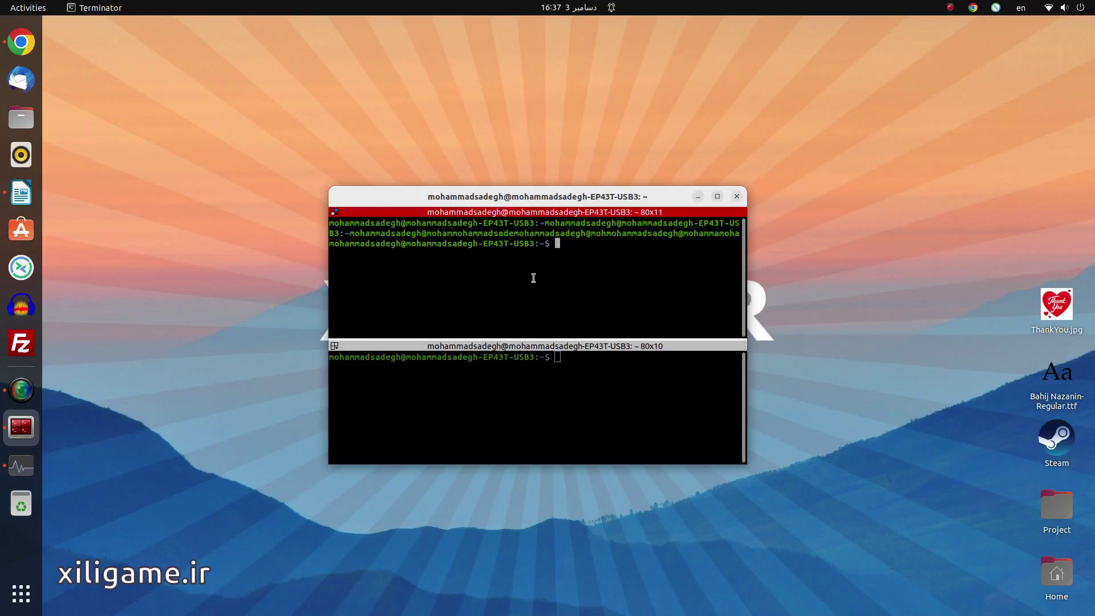
Step: Enter "moha" at the upper prompt, insert and delete "xu" at its start, and return the cursor to the end
text(moha)
key(Home)
text(xu)
key(BackSpace)
key(BackSpace)
key(End)
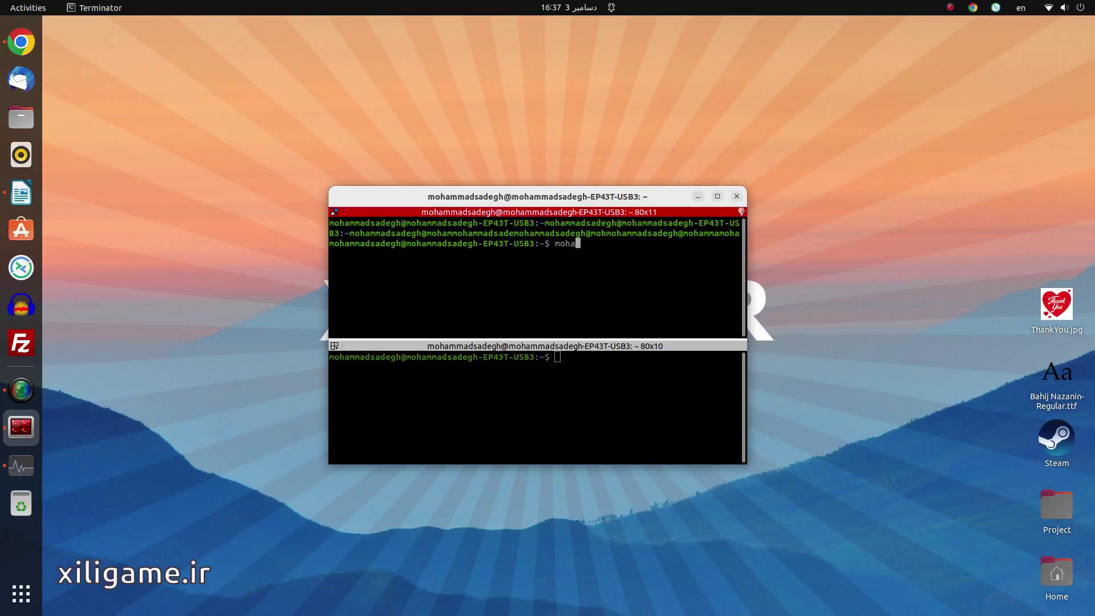
Step: Complete the first name at the upper prompt, append "xiligame.ir", select the host part of the prompt, and clear the selection
text(mmad)
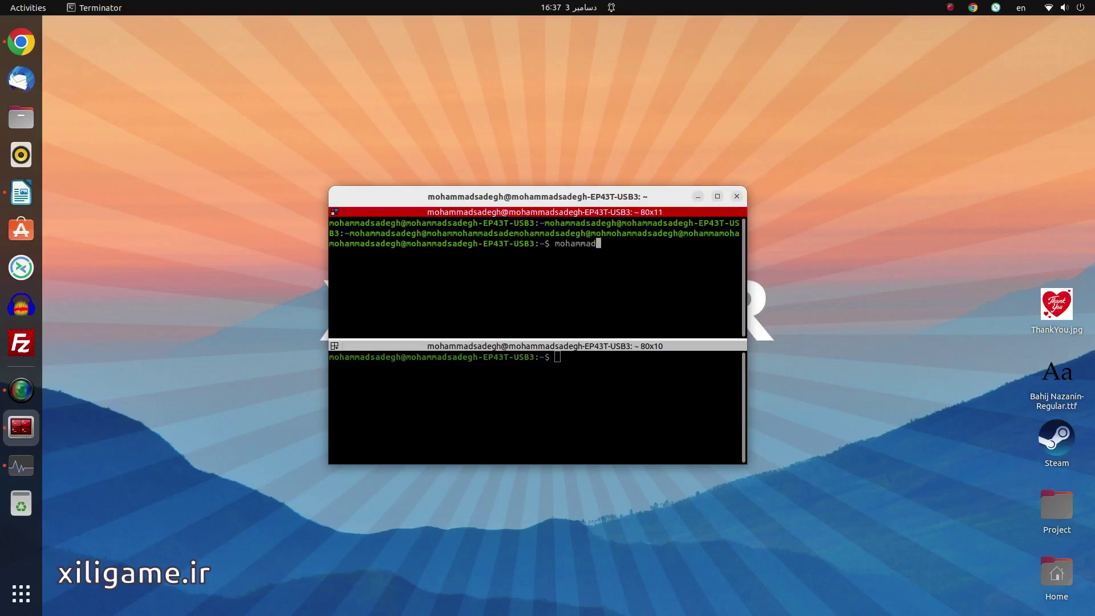
text( xiligame.ir)
double_click(505, 244)
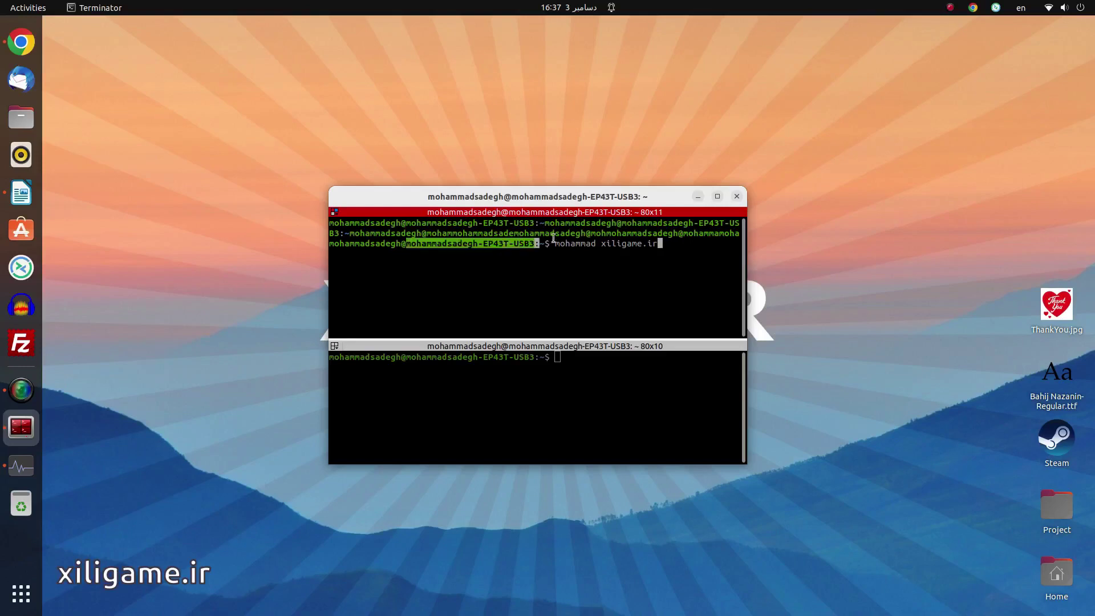
click(539, 266)
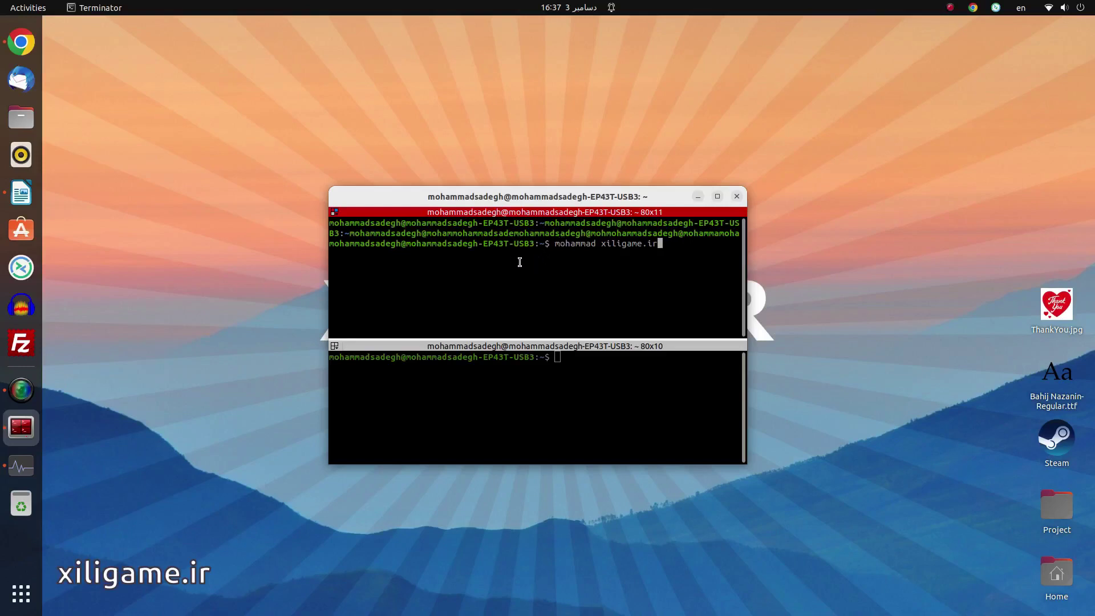
Step: Disable bold text in the default profile's preferences and close the Preferences window
right_click(532, 279)
click(571, 418)
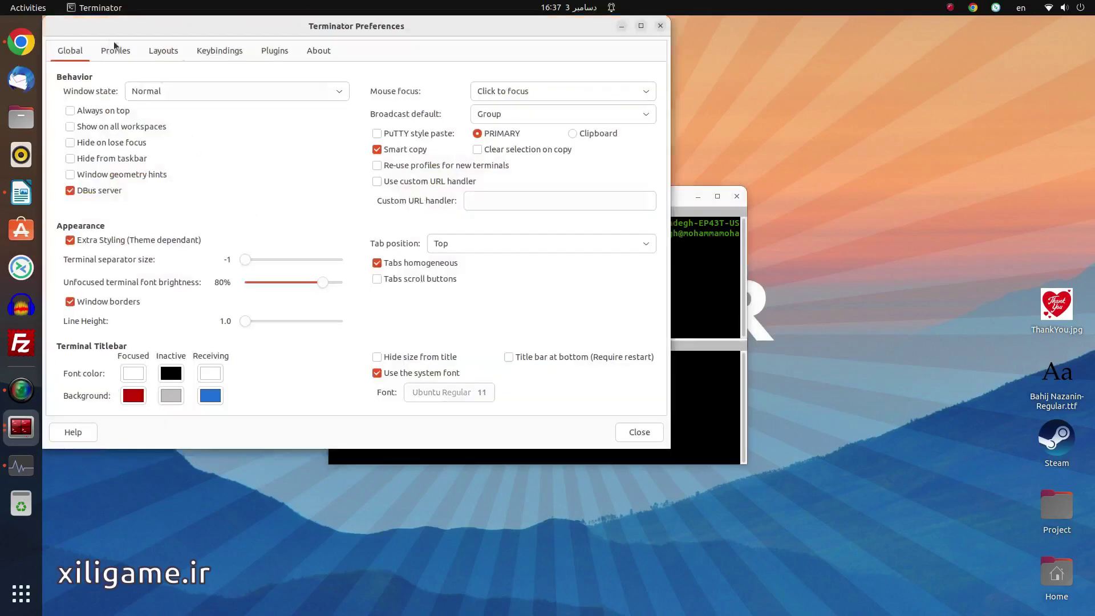
click(115, 50)
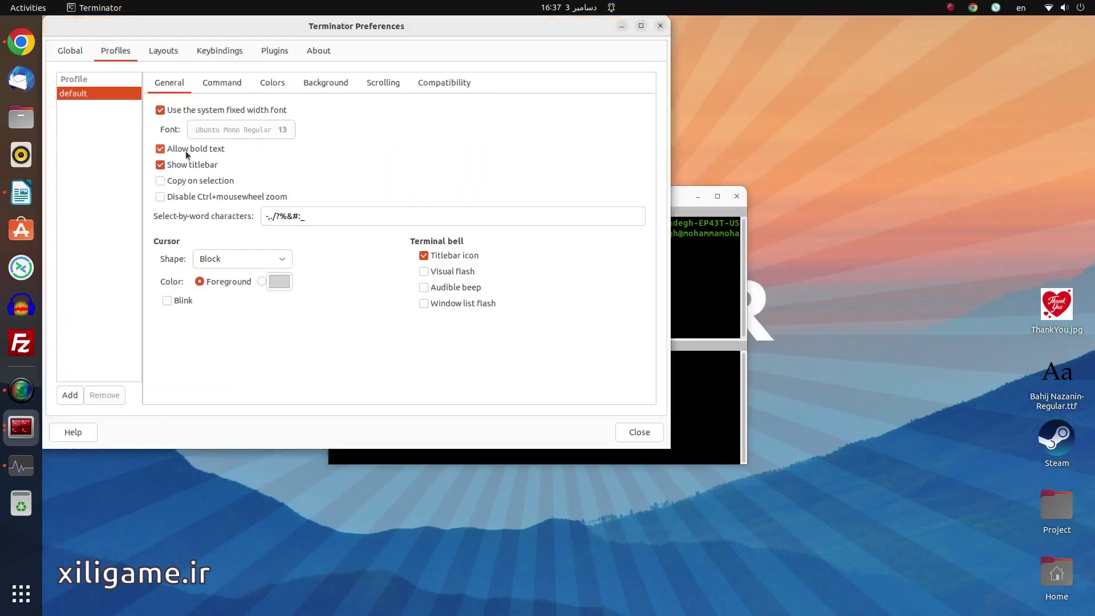
click(187, 150)
click(652, 435)
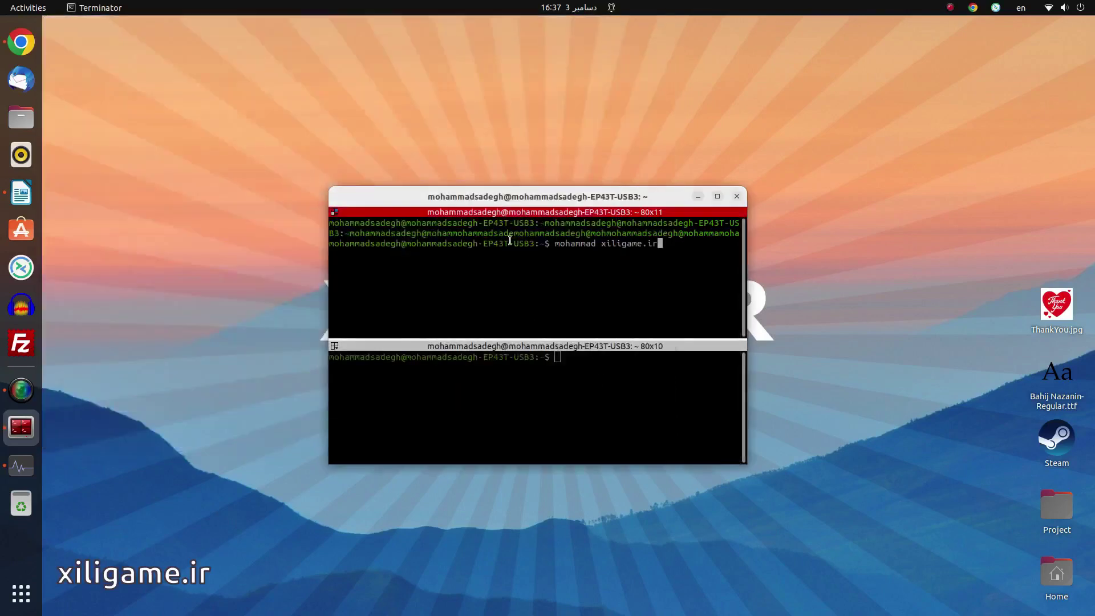
Step: Re-enable bold text in the default profile's preferences and close the Preferences window
right_click(562, 277)
click(606, 418)
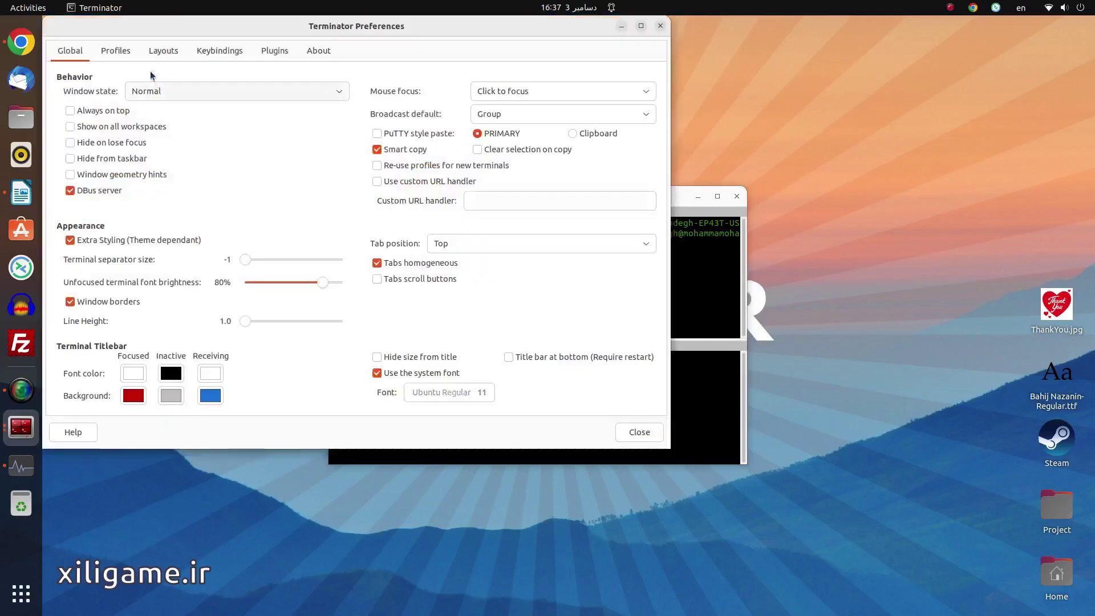
click(133, 53)
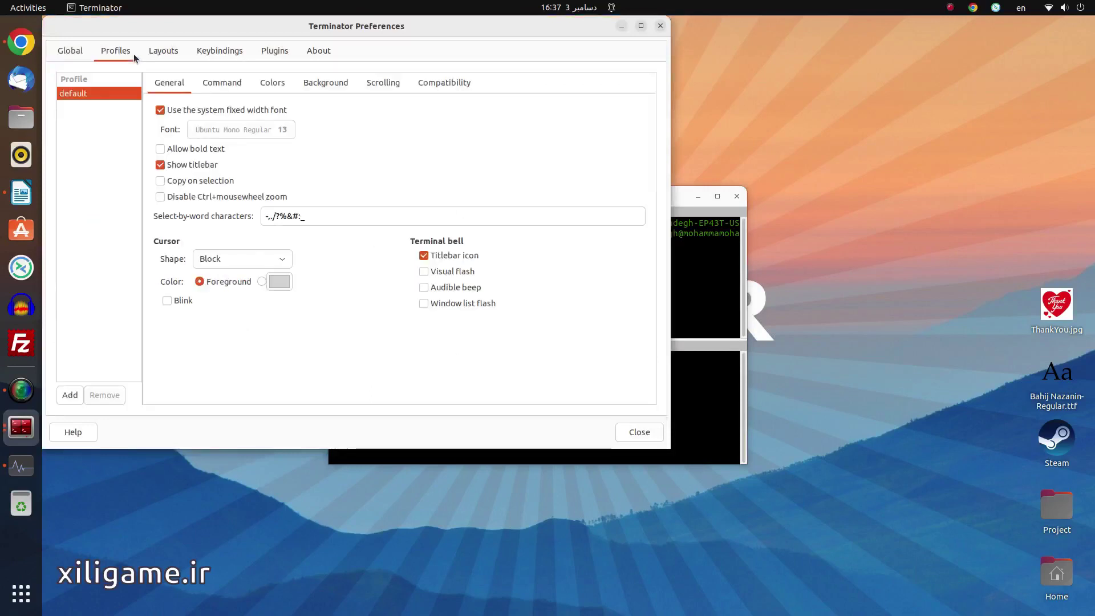
click(192, 149)
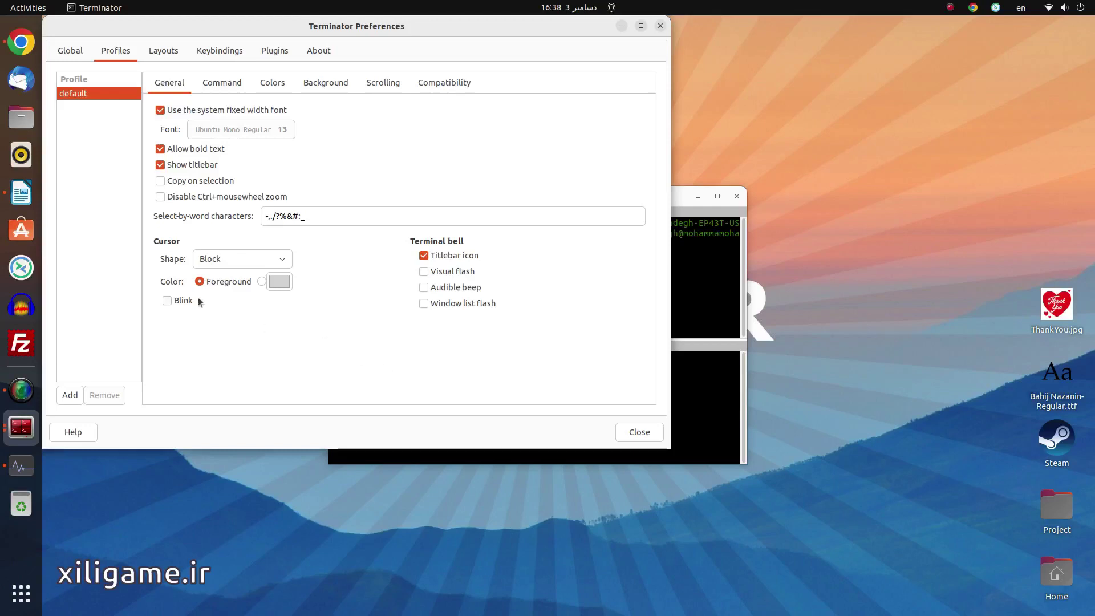
click(638, 431)
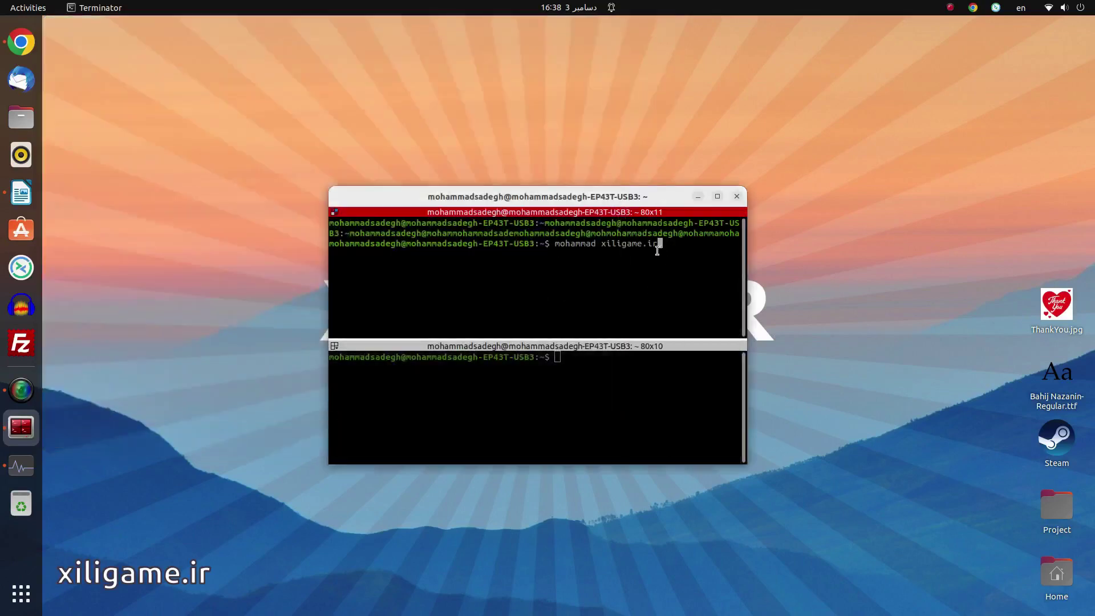
Step: Delete all the text entered at the upper pane's prompt
key(BackSpace)
key(BackSpace)
key(BackSpace)
key(BackSpace)
key(BackSpace)
key(BackSpace)
key(BackSpace)
key(BackSpace)
key(BackSpace)
key(BackSpace)
key(BackSpace)
key(BackSpace)
key(BackSpace)
key(BackSpace)
key(BackSpace)
key(BackSpace)
key(BackSpace)
key(BackSpace)
key(BackSpace)
key(BackSpace)
Step: Open Terminator's Preferences and move the terminal window aside so both panes' prompts can be seen beside the settings
right_click(551, 267)
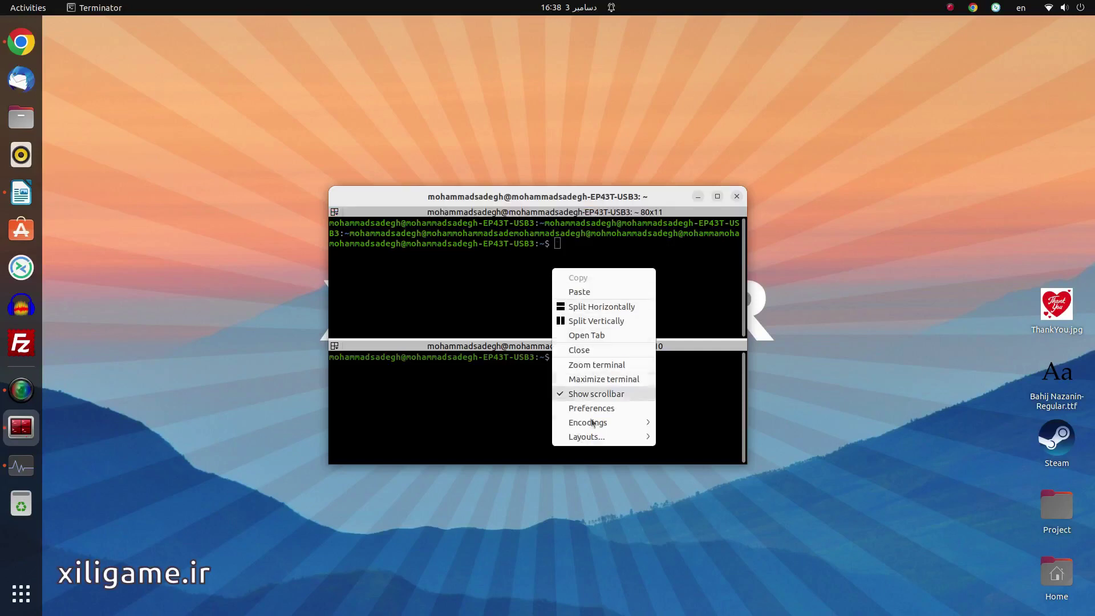
key(Escape)
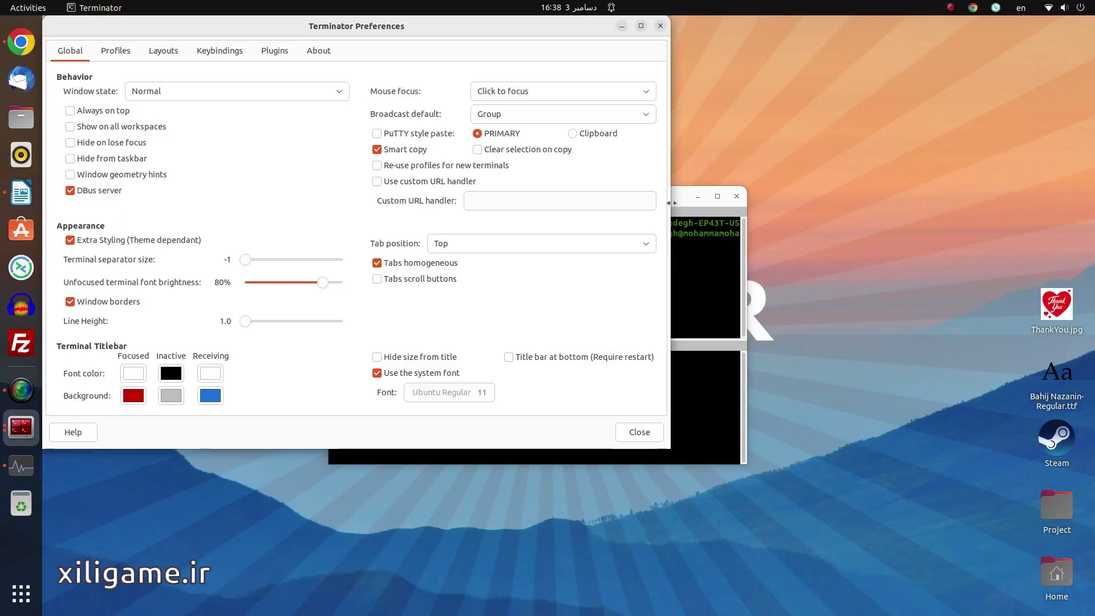
drag(676, 201, 933, 167)
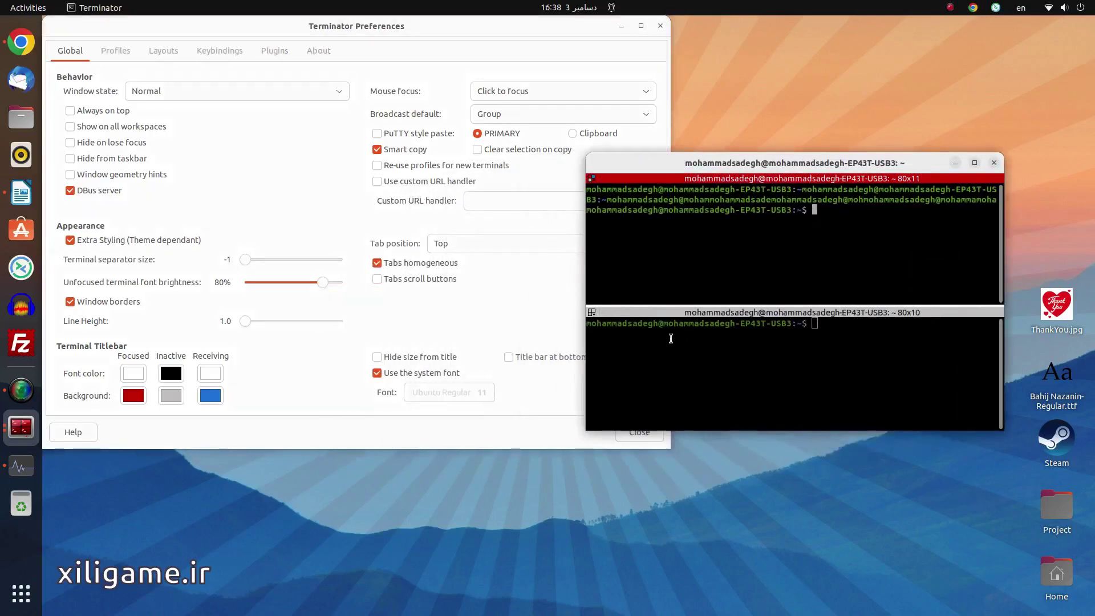
click(357, 50)
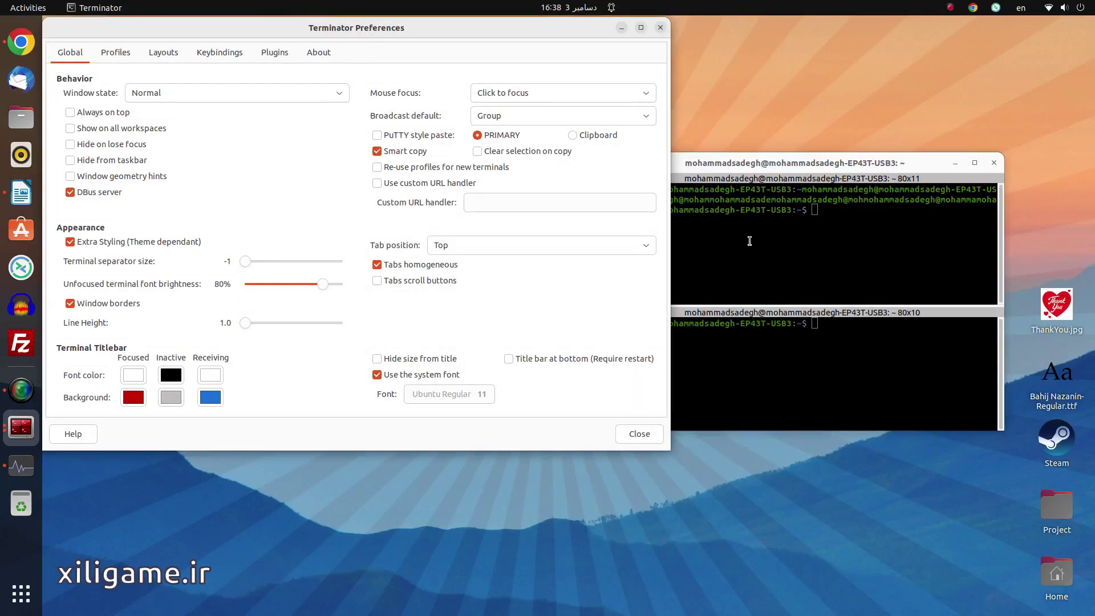
click(832, 232)
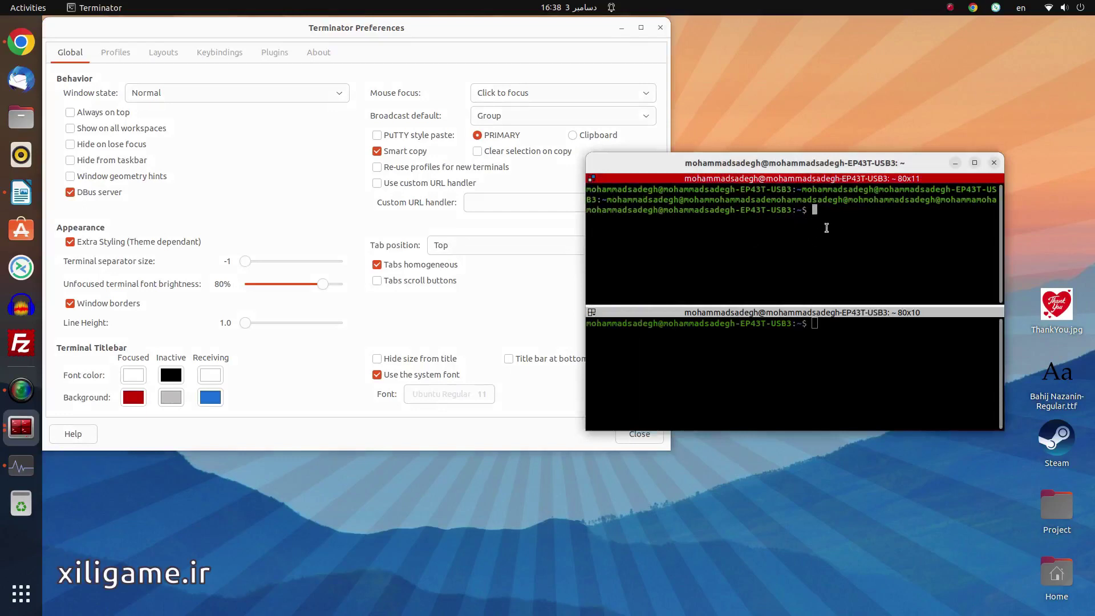
Step: Set the default profile's cursor shape to Underline and close the Preferences window
click(136, 50)
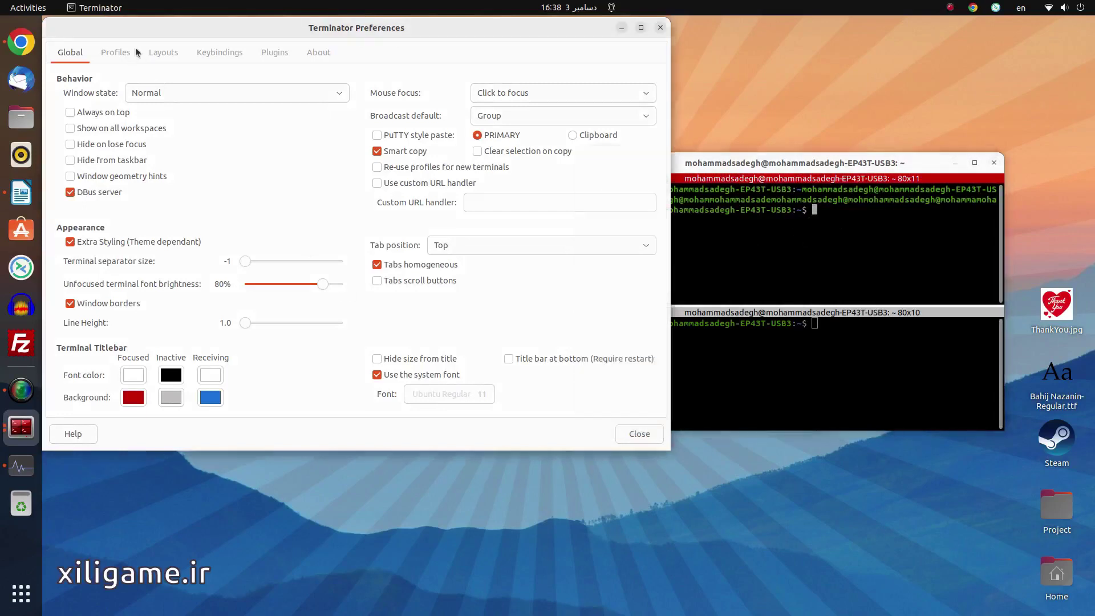
click(118, 52)
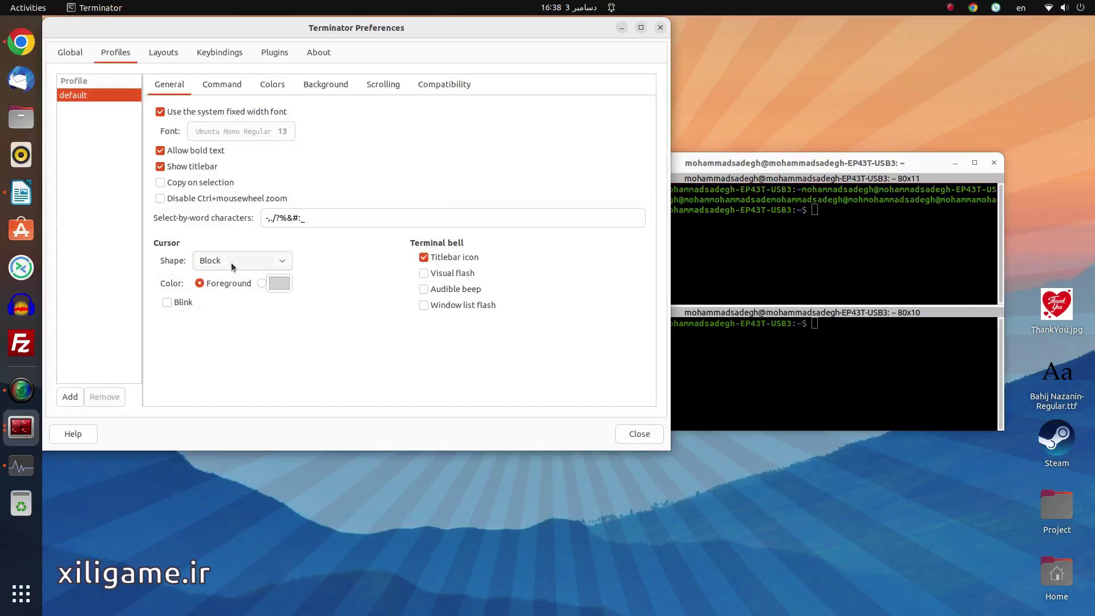
click(853, 211)
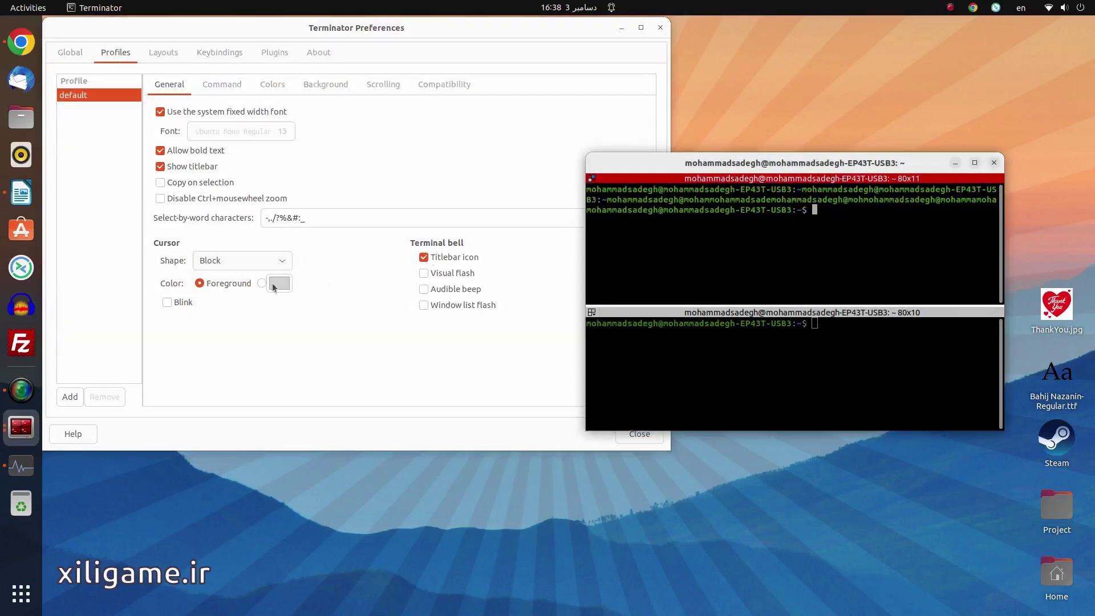
click(230, 260)
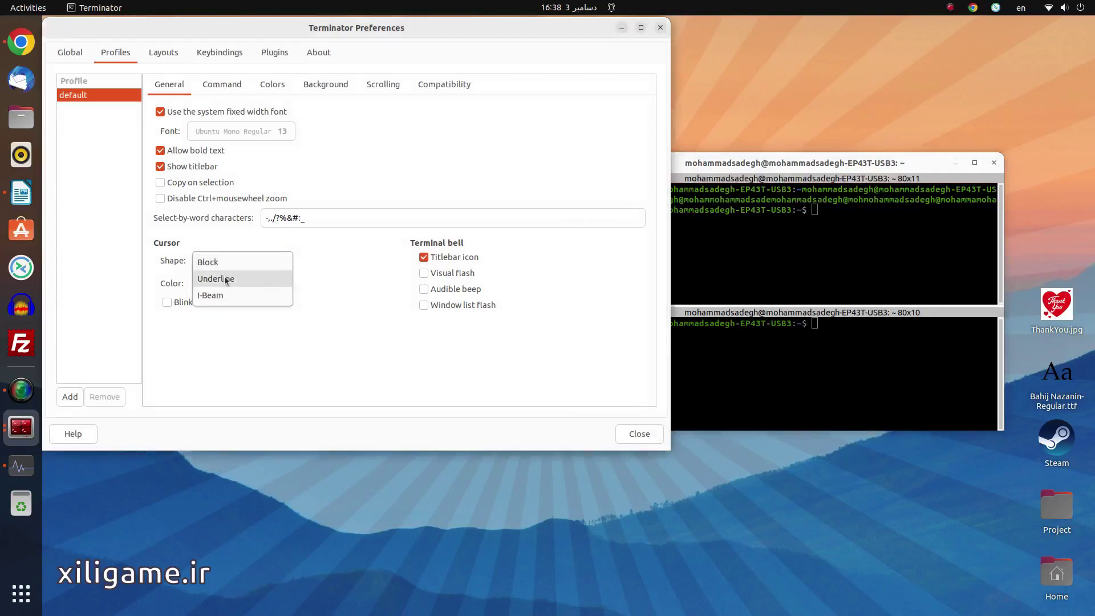
click(225, 278)
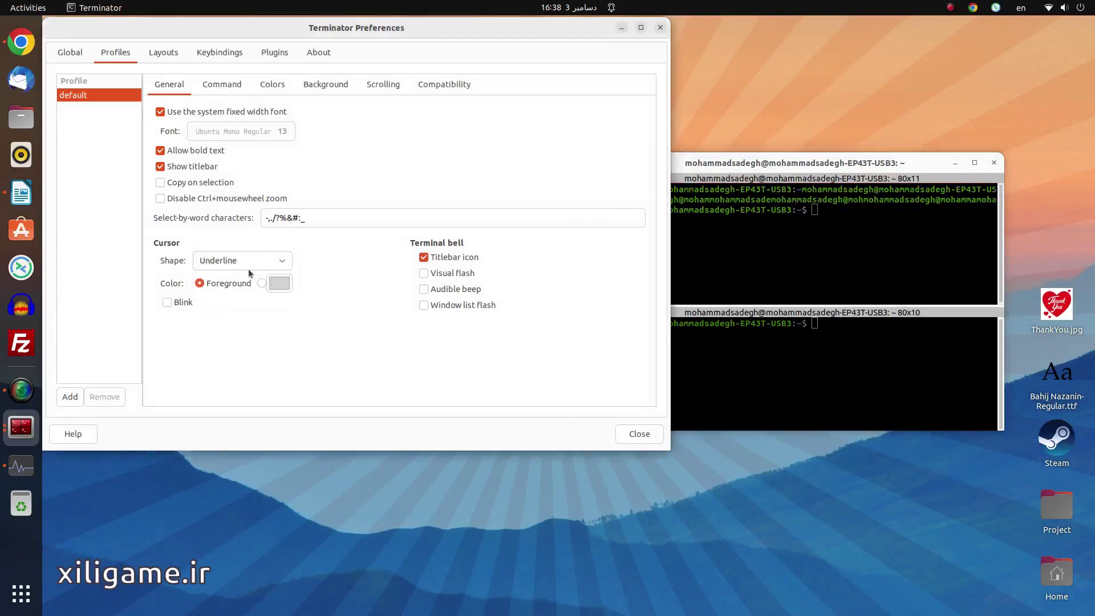
click(640, 434)
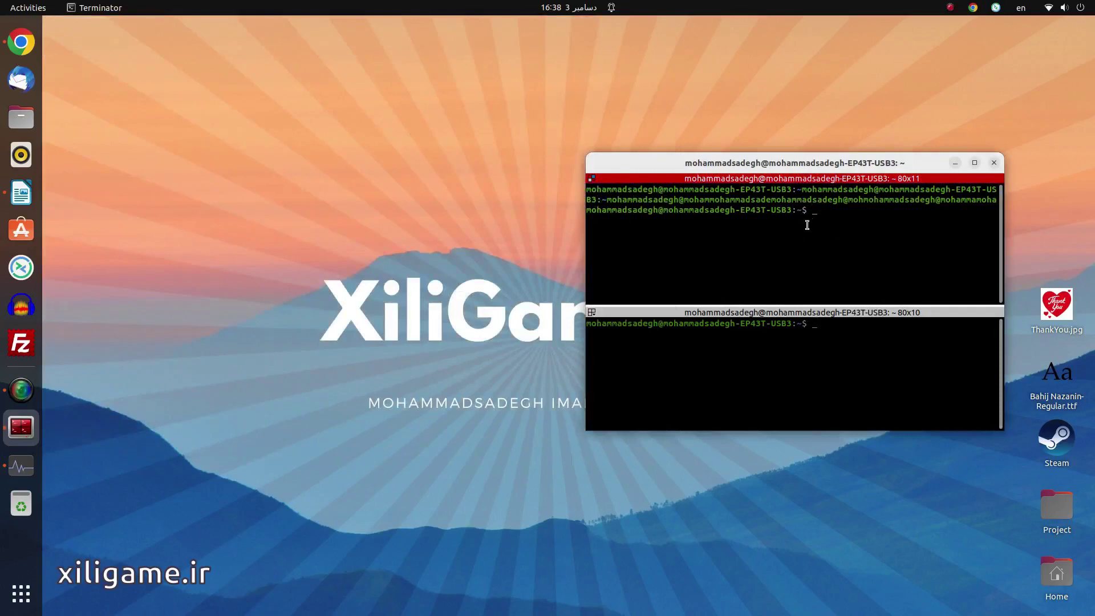
Step: Change the default profile's cursor shape to I-Beam and close the Preferences window
right_click(747, 239)
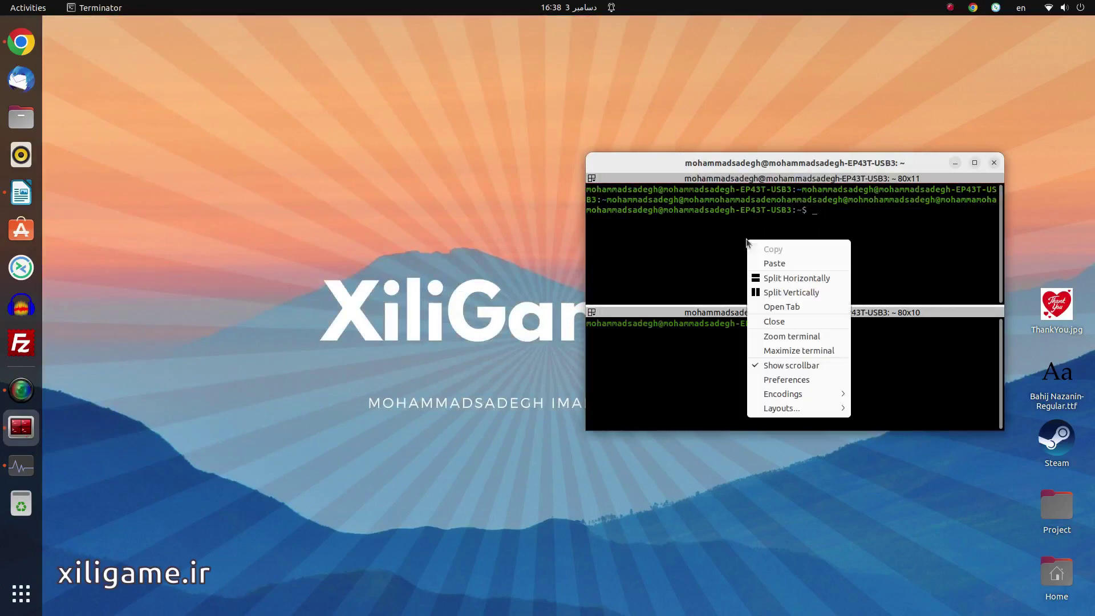
click(429, 357)
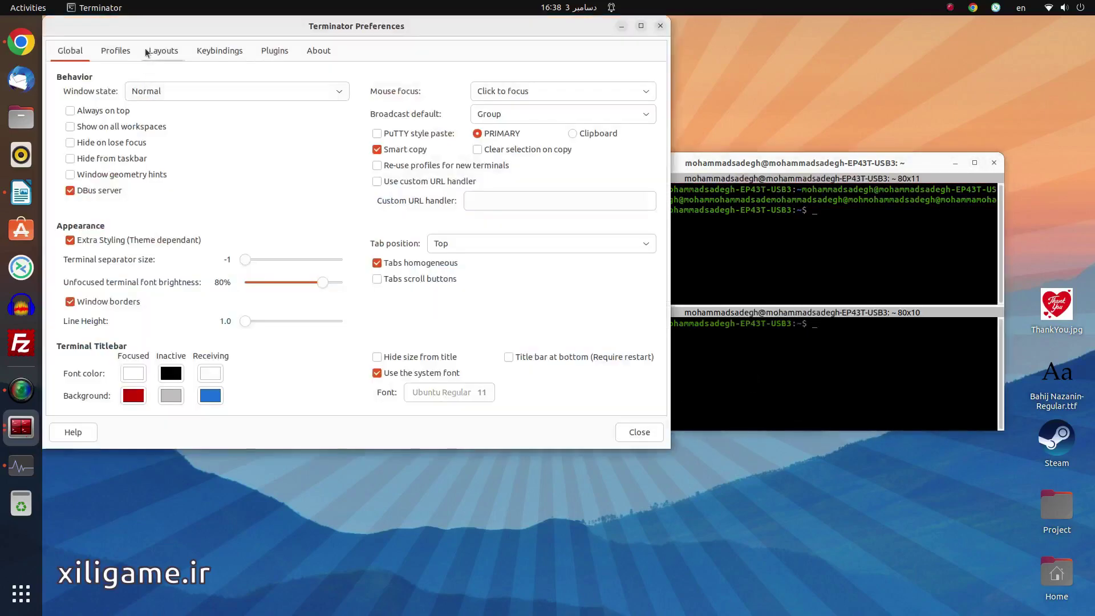
click(131, 51)
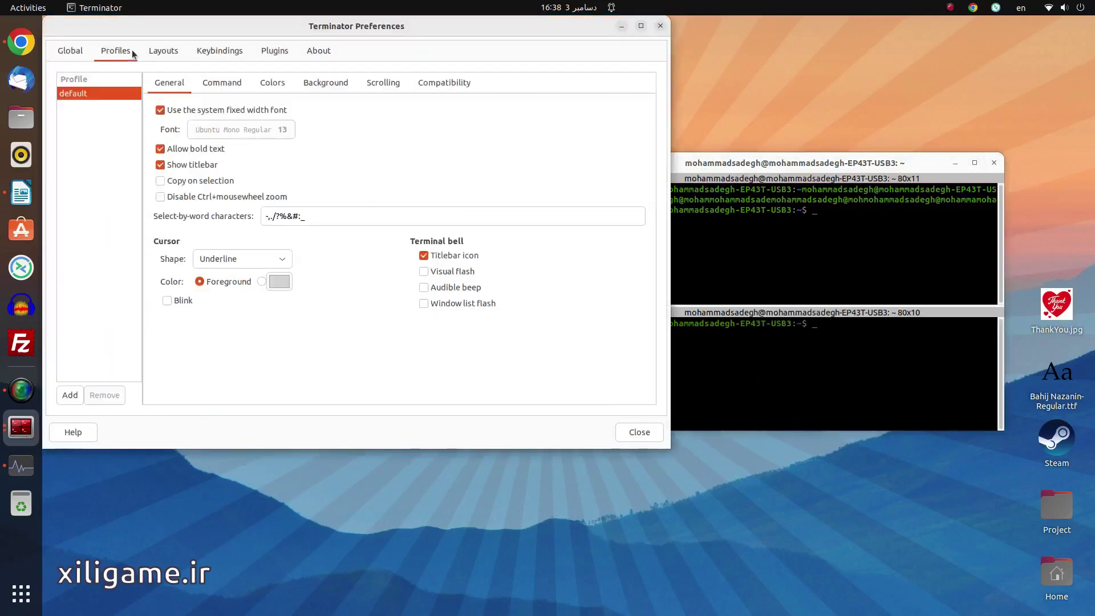
click(238, 257)
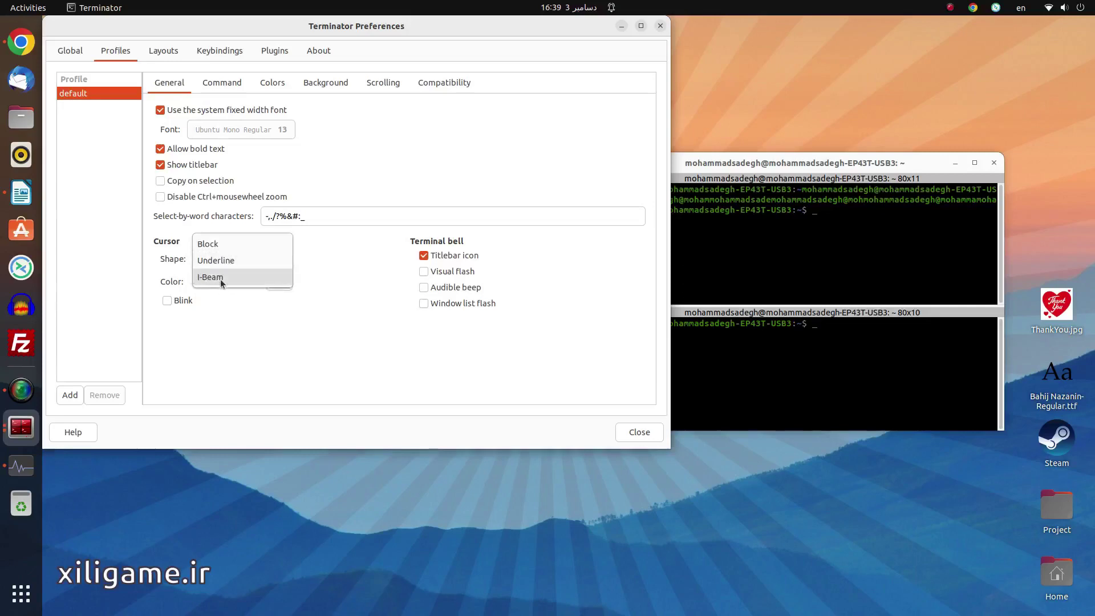
click(221, 279)
click(641, 432)
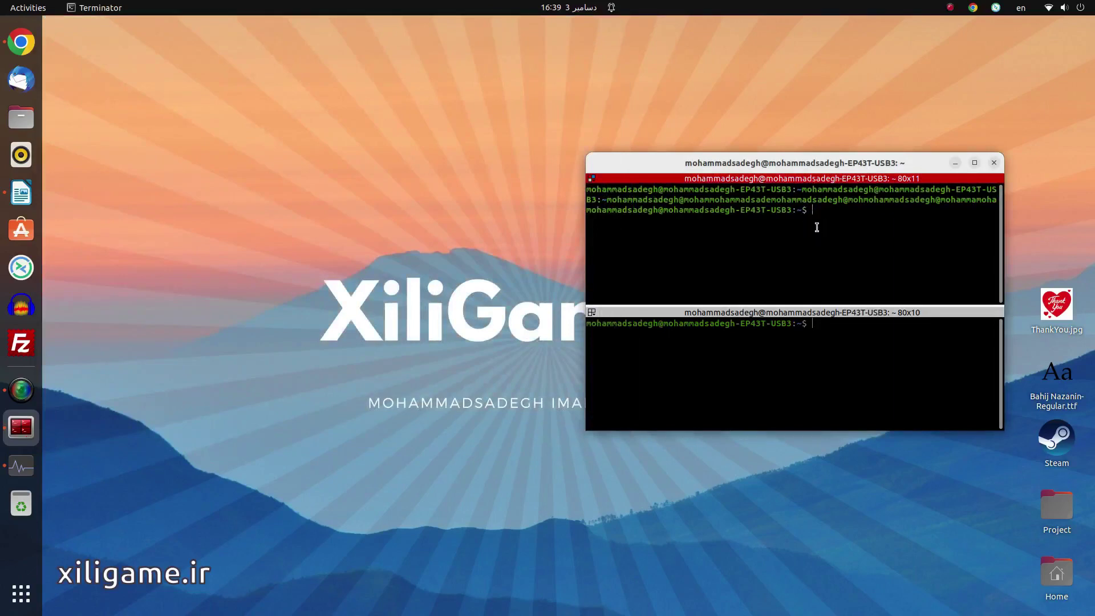
Step: Set the default profile's cursor shape back to Block and close the Preferences window
right_click(818, 229)
click(733, 371)
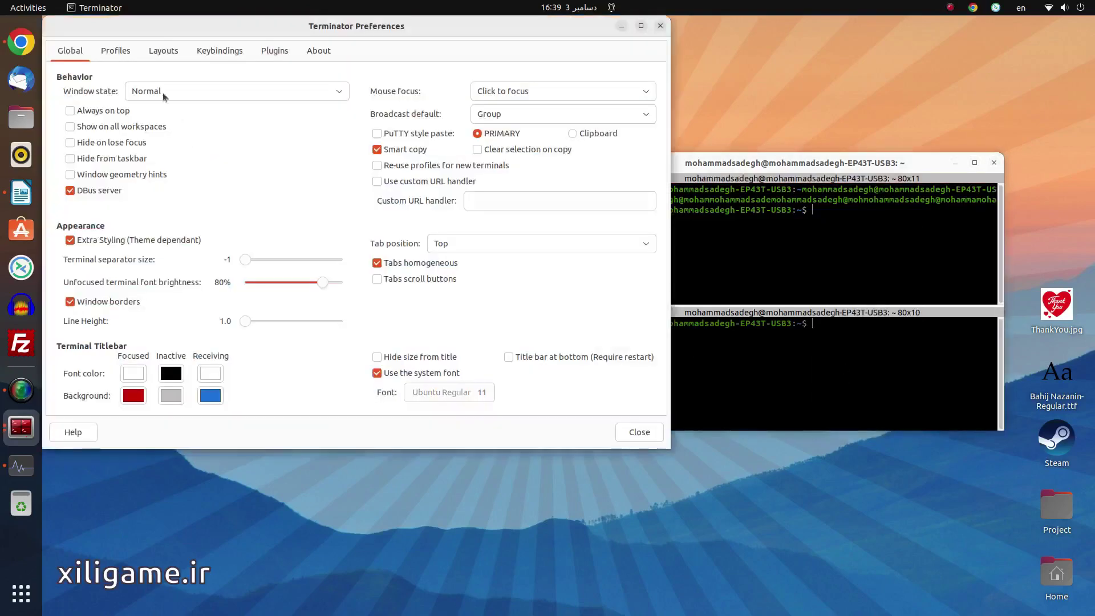
click(116, 50)
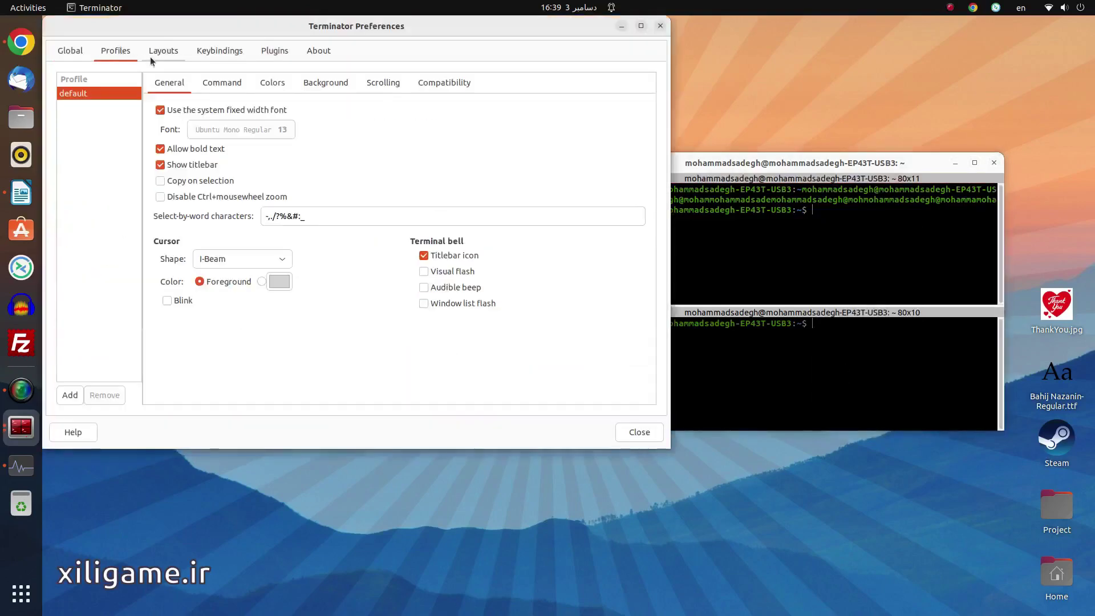
click(241, 259)
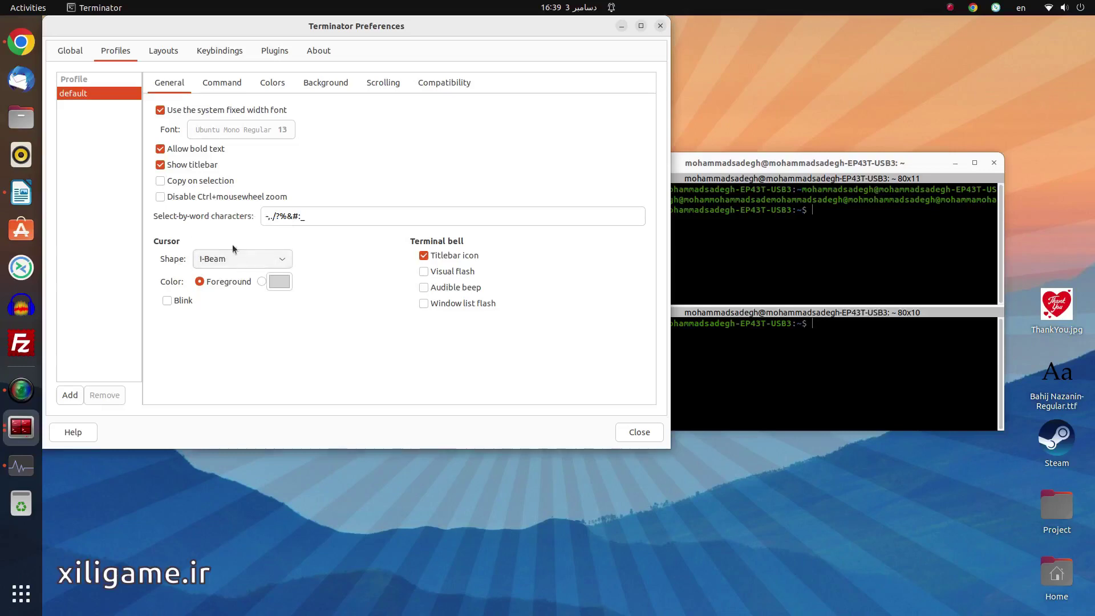
click(227, 228)
click(639, 433)
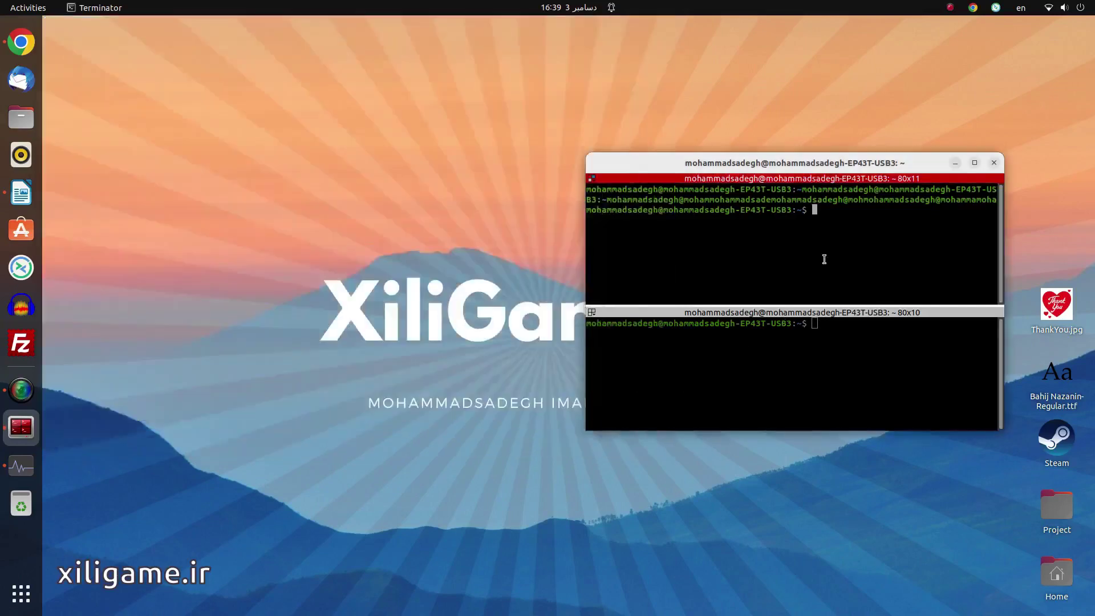
Step: Enable cursor blinking in the default profile, give the cursor a custom purple color, and close the Preferences window
right_click(814, 225)
key(Escape)
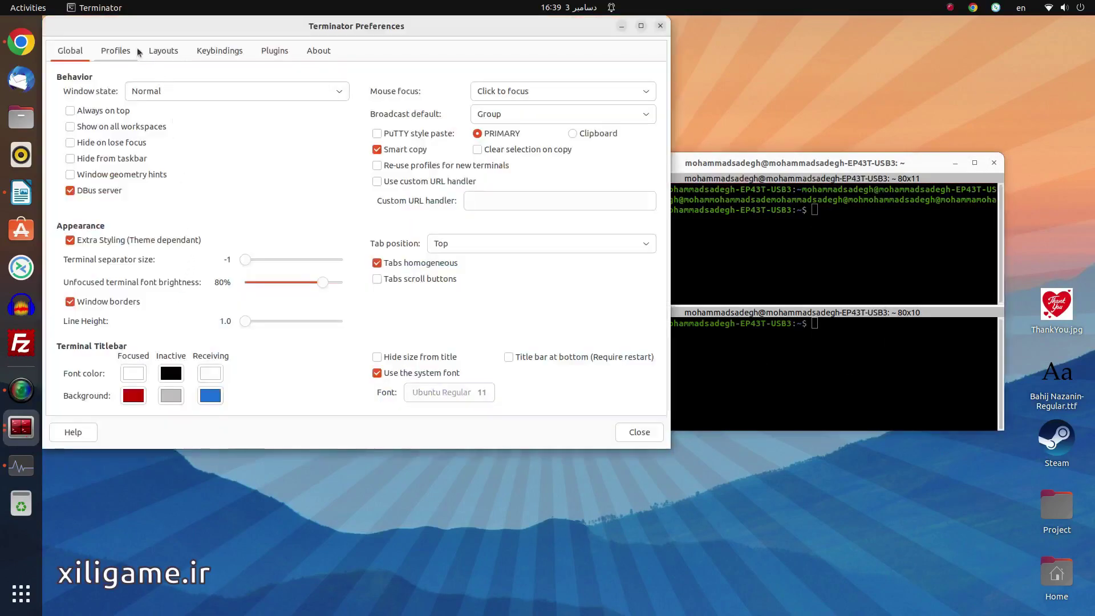
click(120, 53)
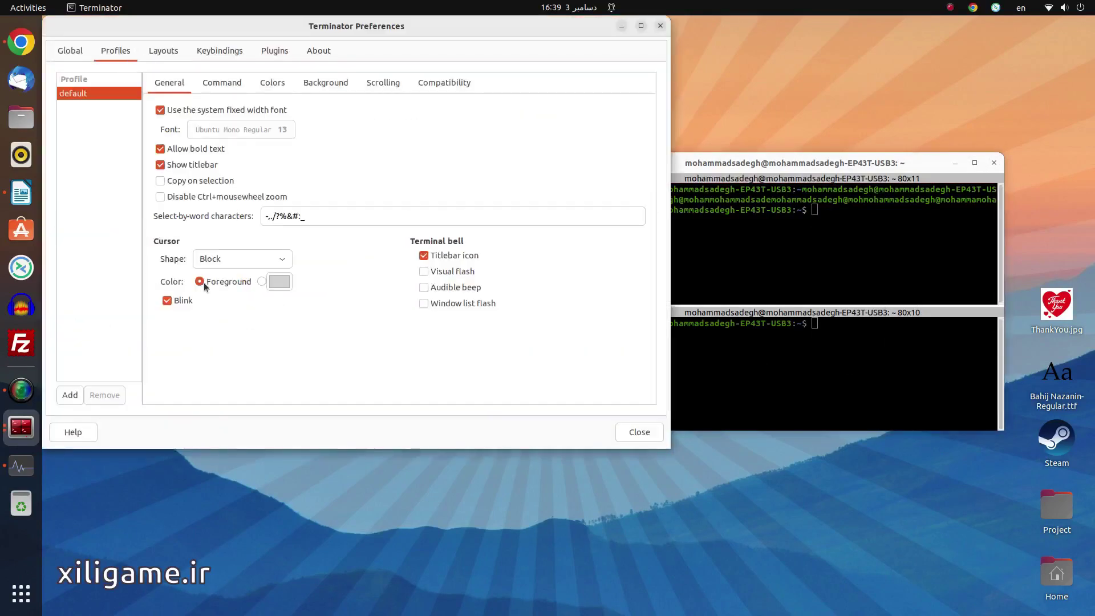
click(262, 285)
click(276, 283)
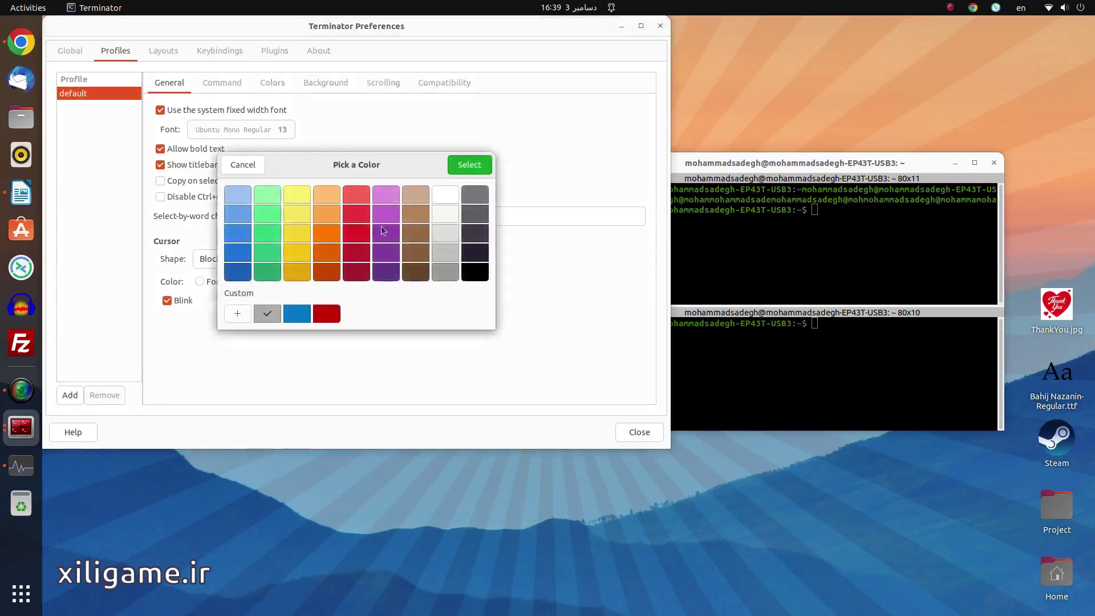
click(394, 214)
click(460, 164)
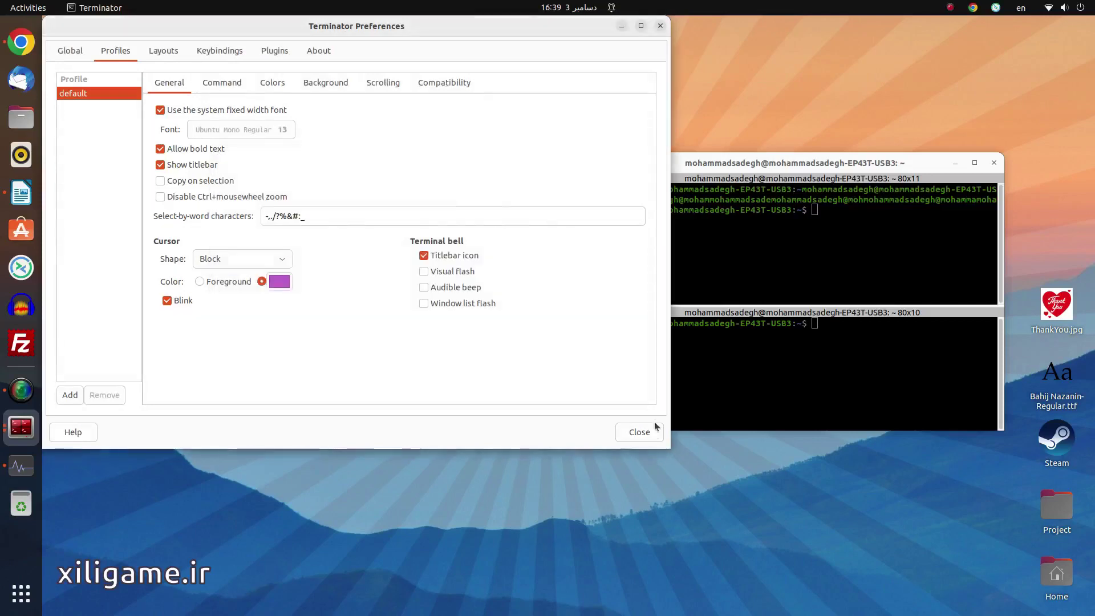
click(639, 432)
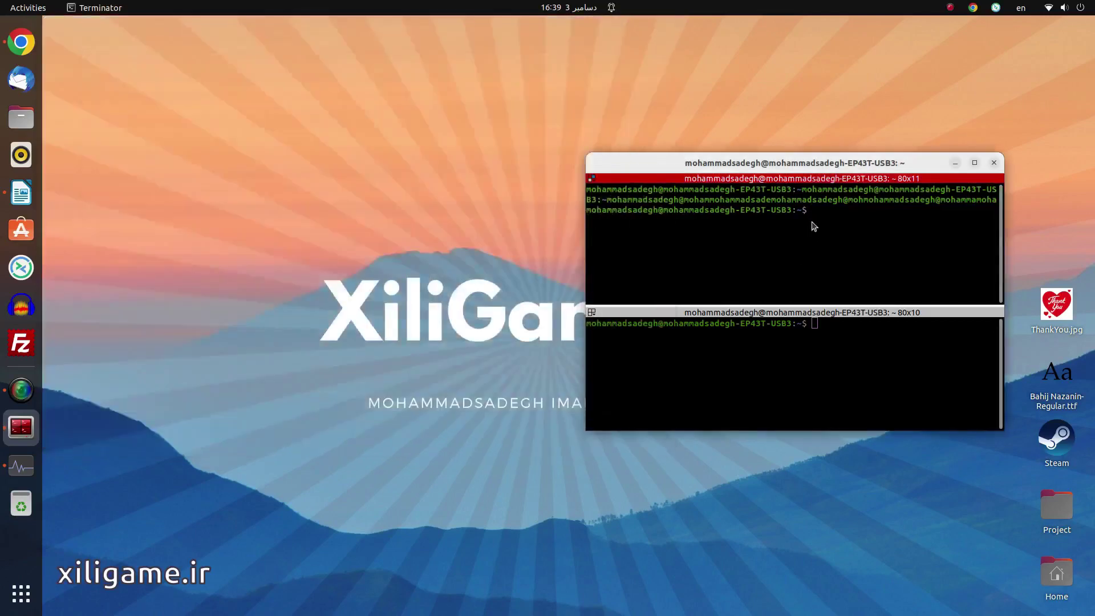
Step: Reopen the default profile's preferences, try a gray custom cursor color, and set the cursor color back to Foreground
right_click(812, 222)
click(842, 365)
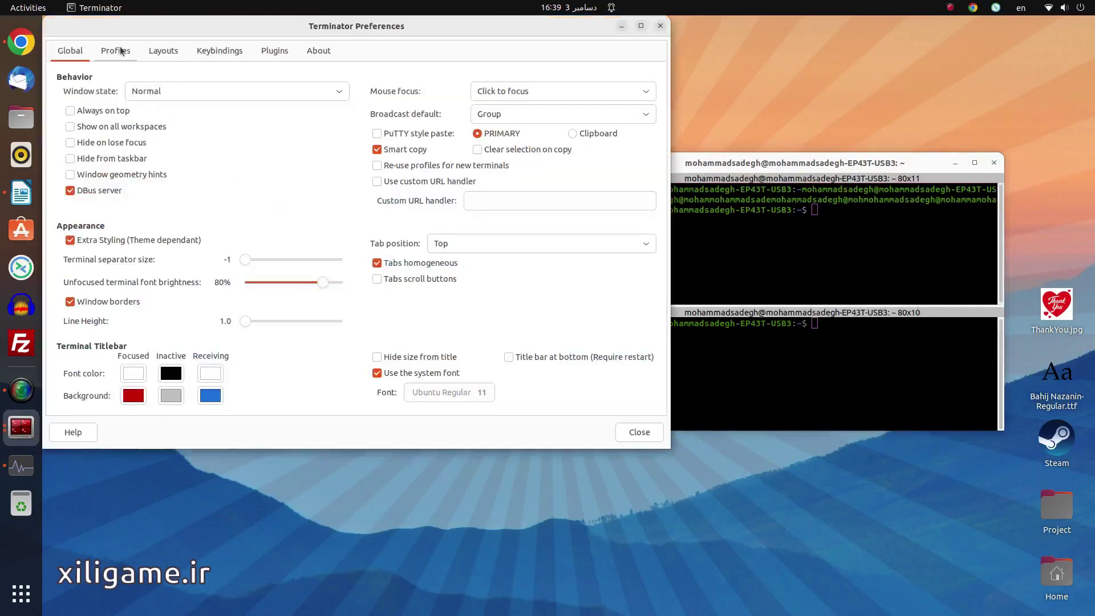
click(115, 50)
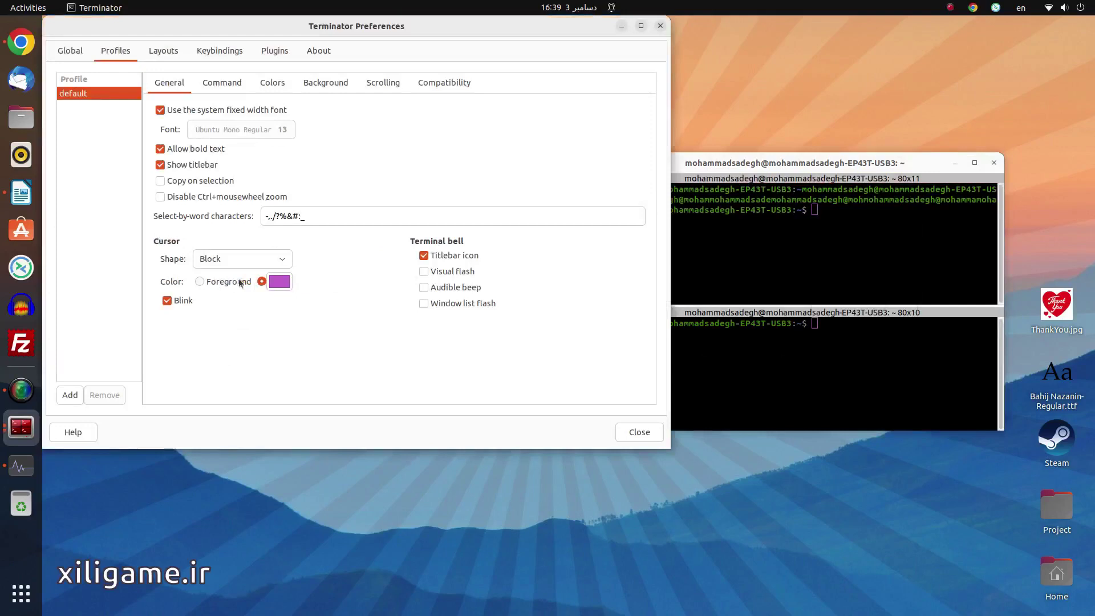
click(279, 281)
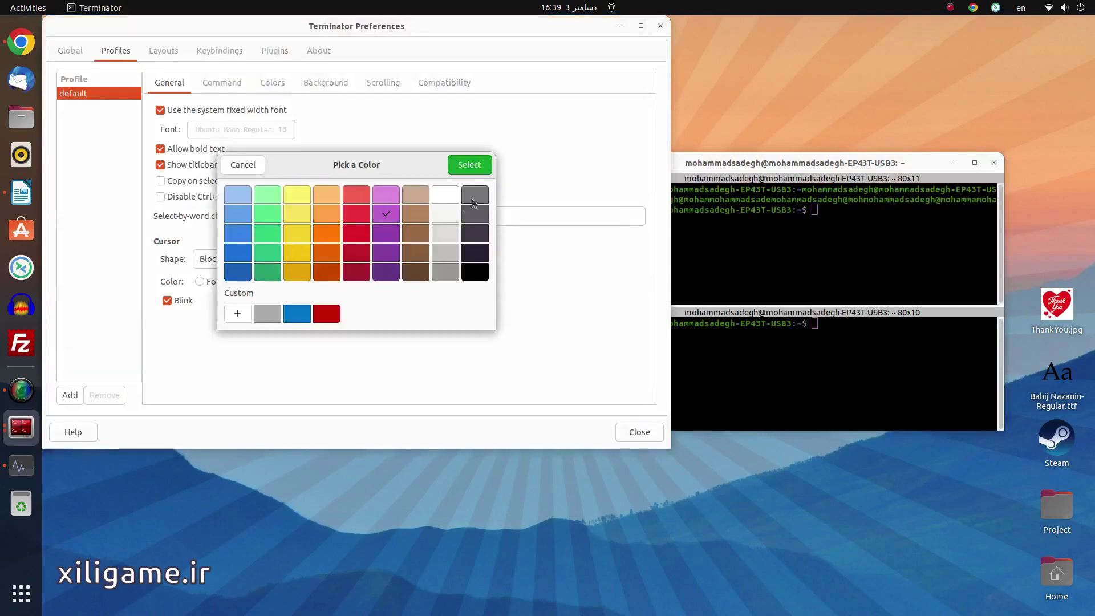
click(445, 253)
click(470, 165)
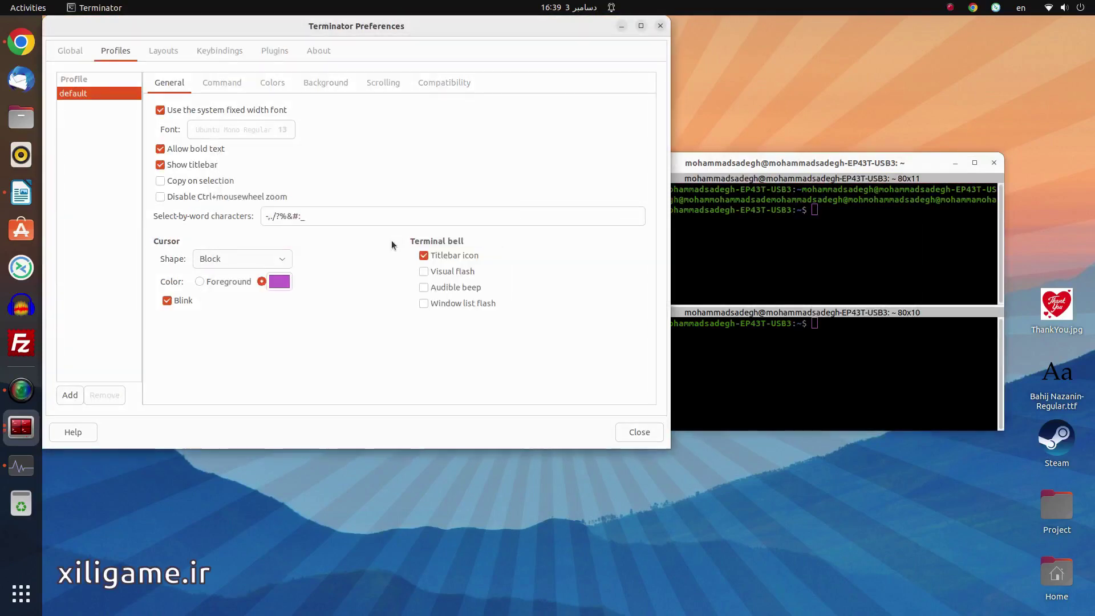
click(201, 282)
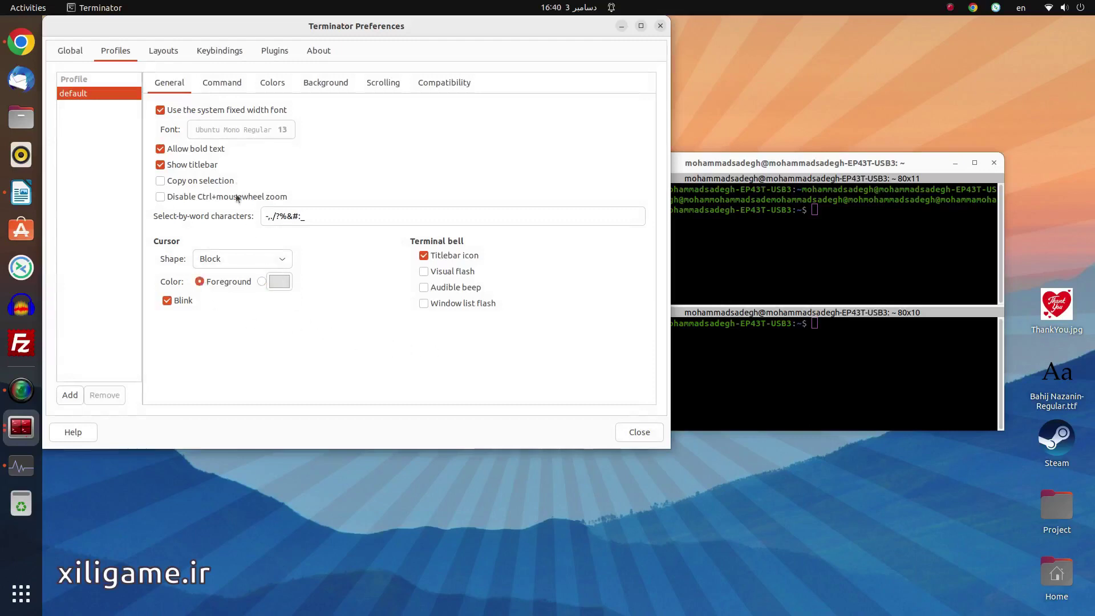
Step: Apply the built-in Orange on black scheme to the default profile and try it by entering asdasd at the upper pane's prompt
click(234, 87)
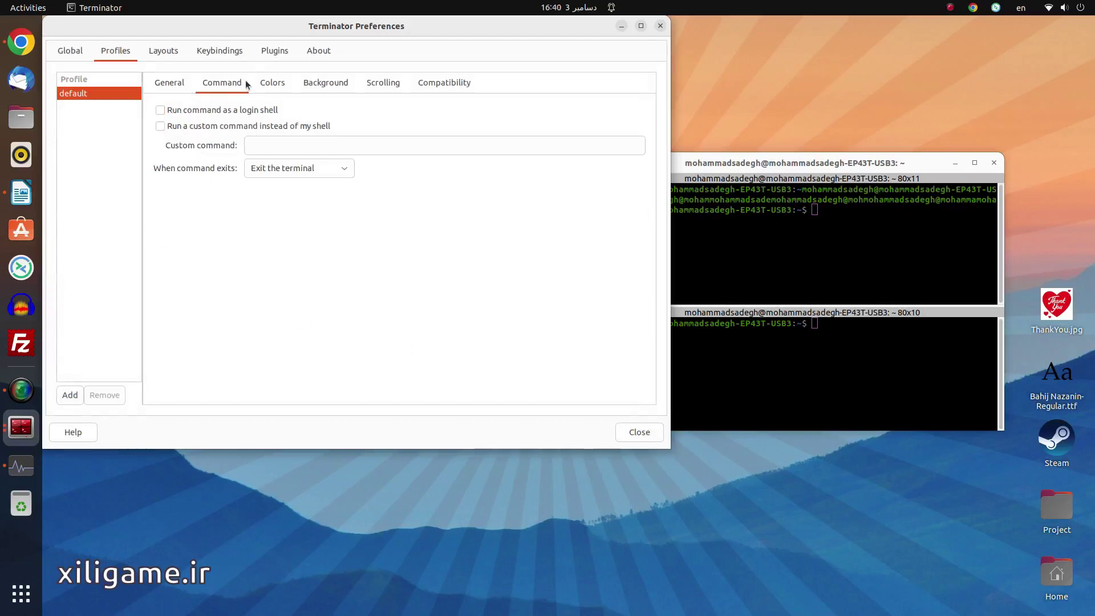
click(274, 82)
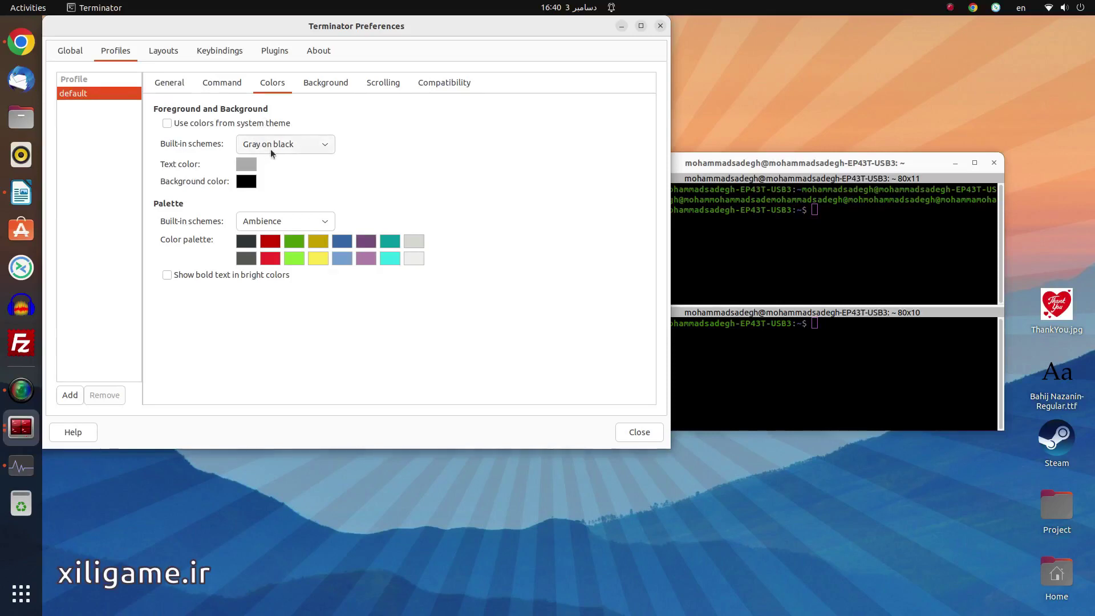
click(271, 149)
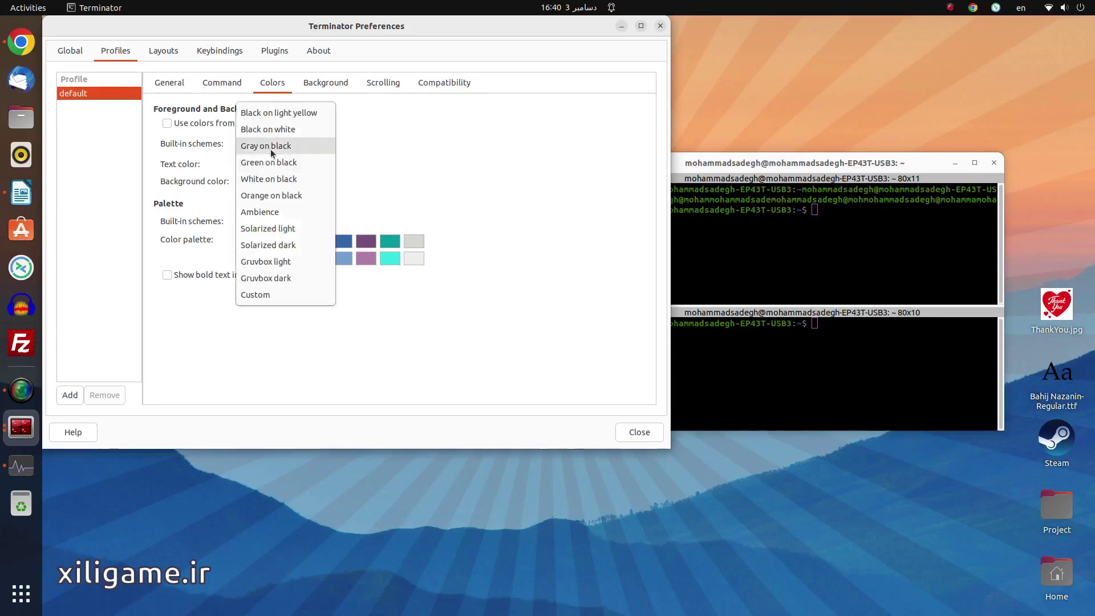
click(275, 196)
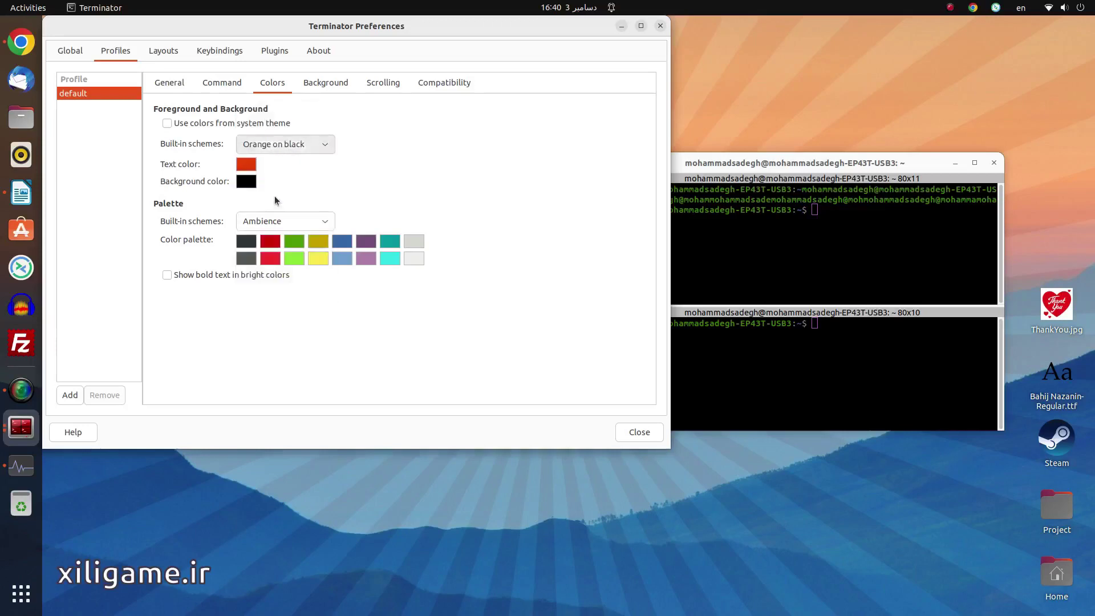
click(648, 437)
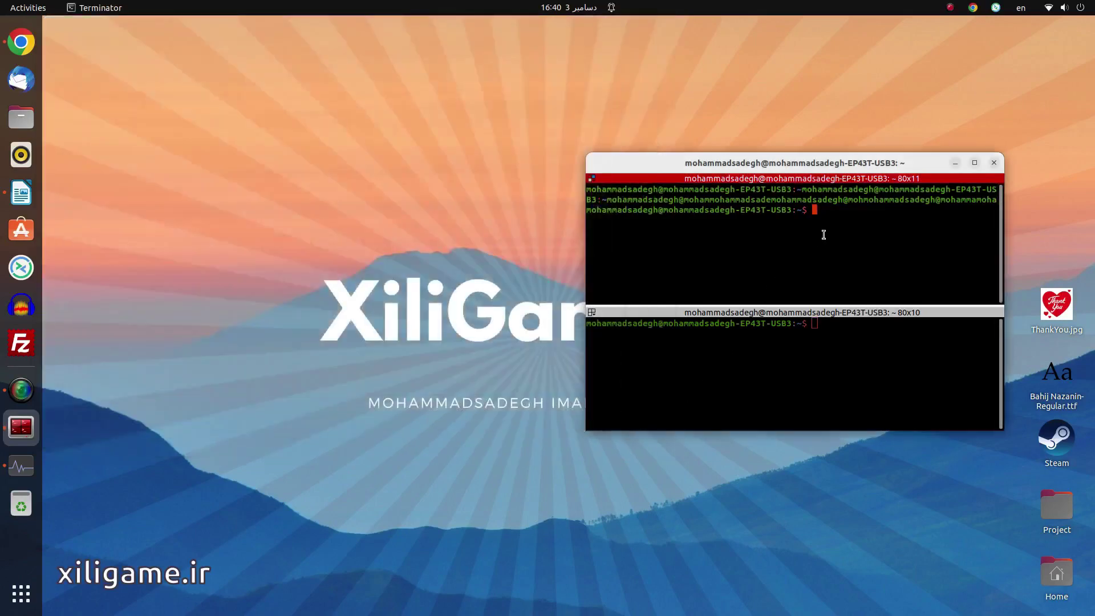
text(asdasd)
Step: Set the default profile's built-in foreground and background scheme back to Gray on black
right_click(822, 235)
click(840, 379)
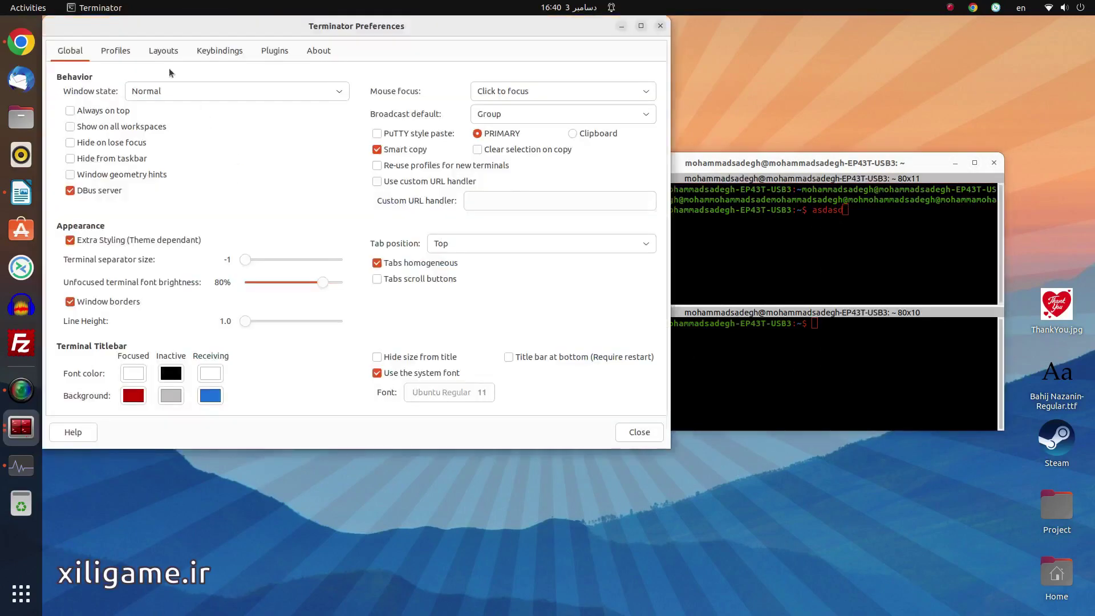
click(123, 55)
click(158, 55)
click(120, 57)
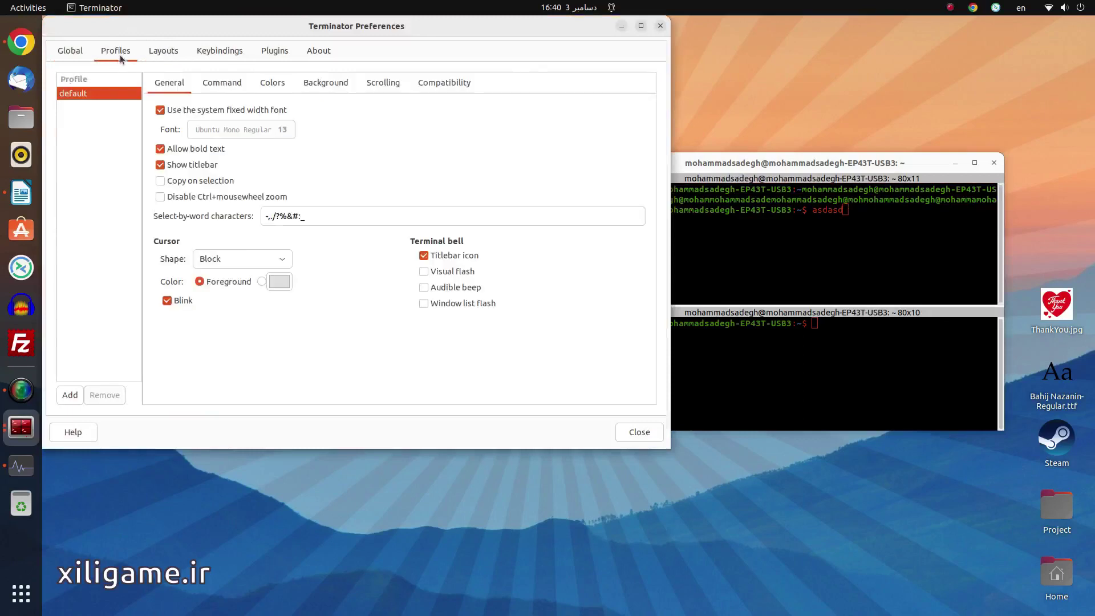
click(272, 84)
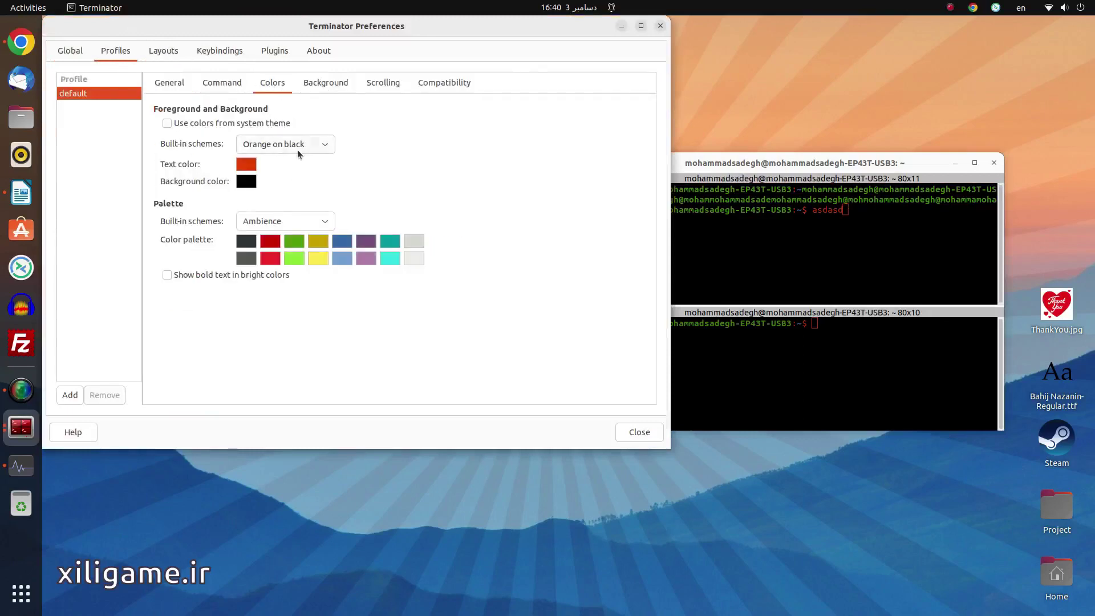
click(297, 150)
click(276, 100)
Step: Set the default profile's color palette to Gruvbox light and clear the sample text from the upper pane's prompt
click(274, 226)
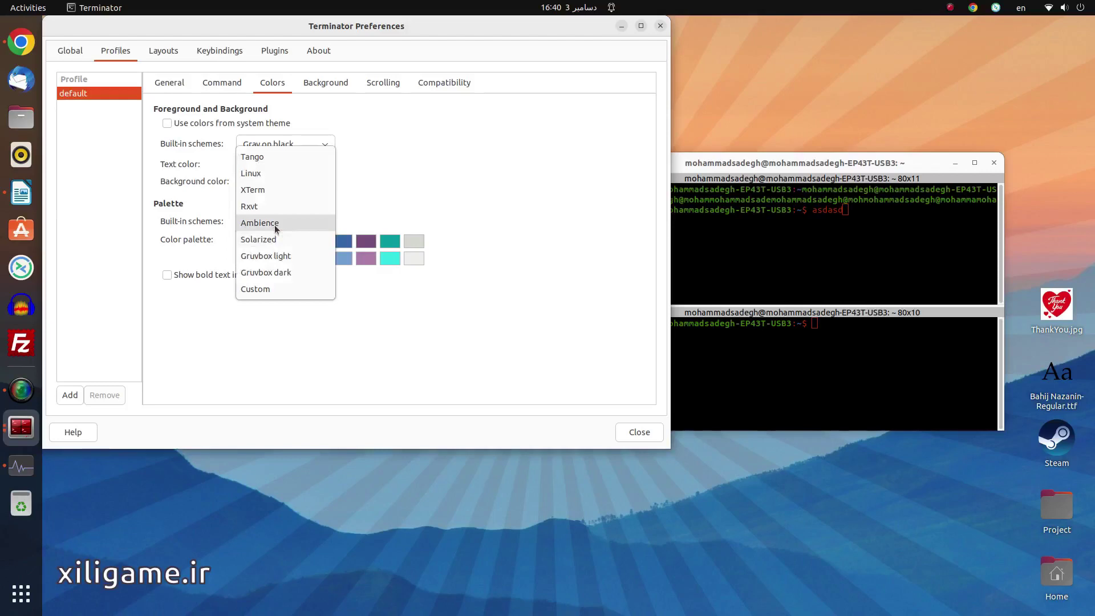
click(275, 260)
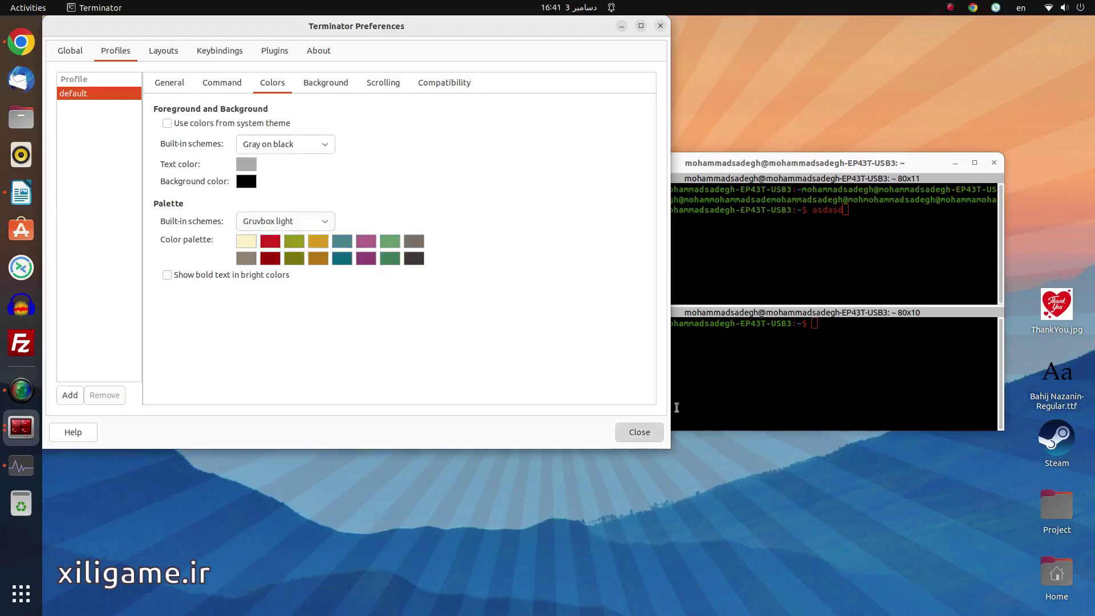
key(Escape)
key(ctrl+u)
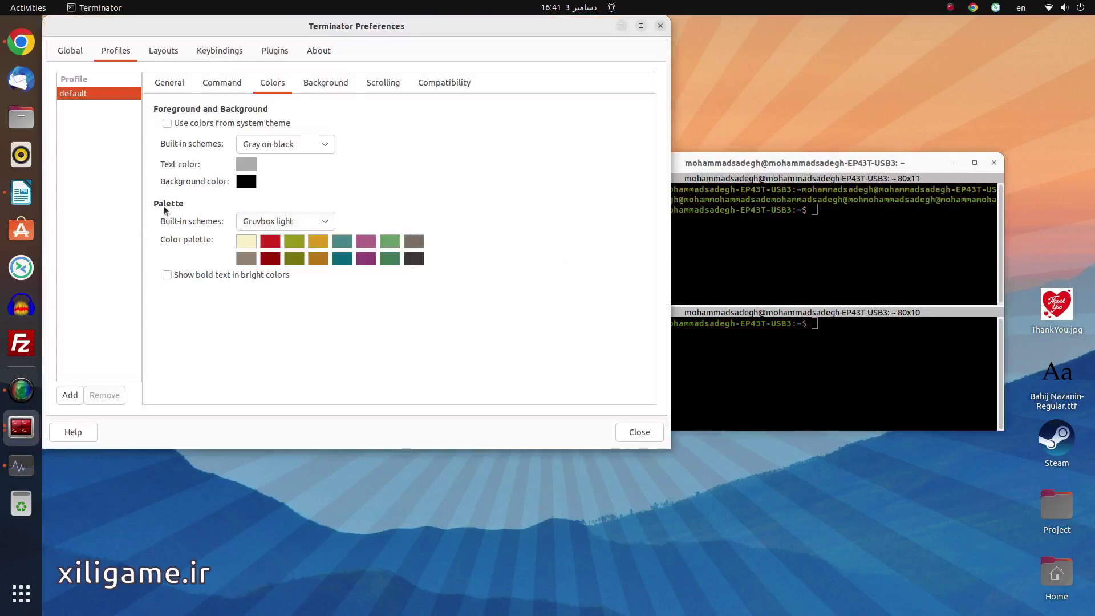
click(698, 276)
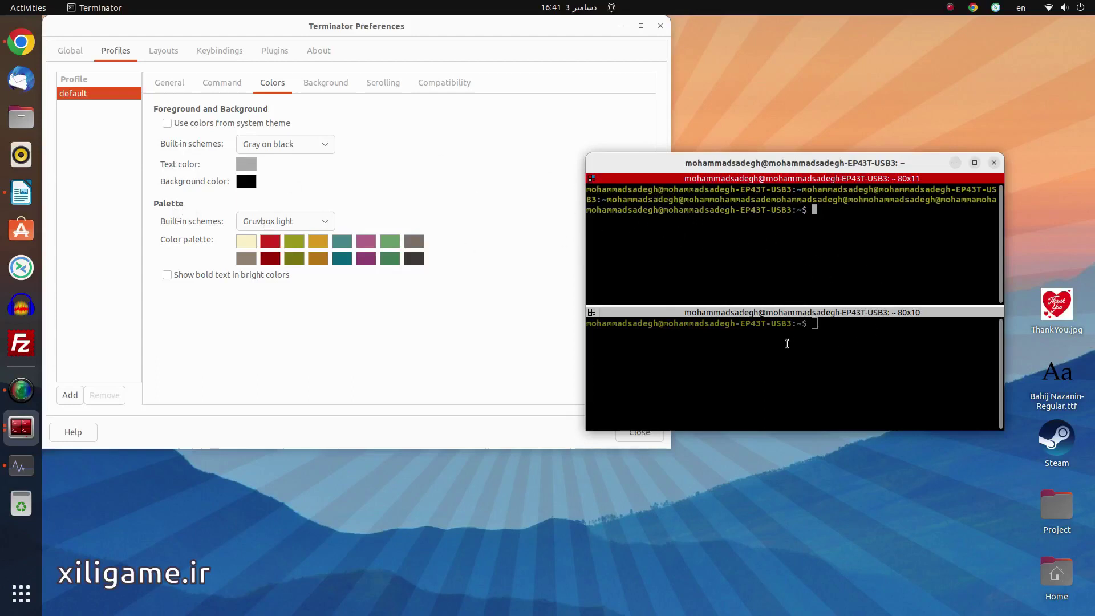
Step: Give the default profile a transparent background and try it by moving the terminal window over the wallpaper text and entering a sample word
click(319, 91)
click(320, 90)
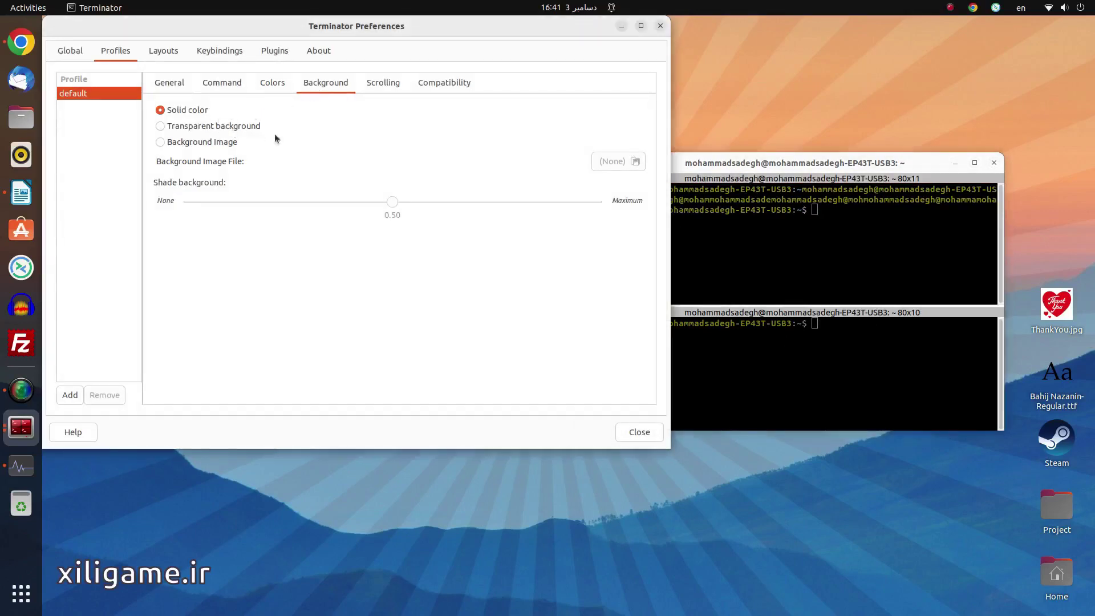
click(222, 127)
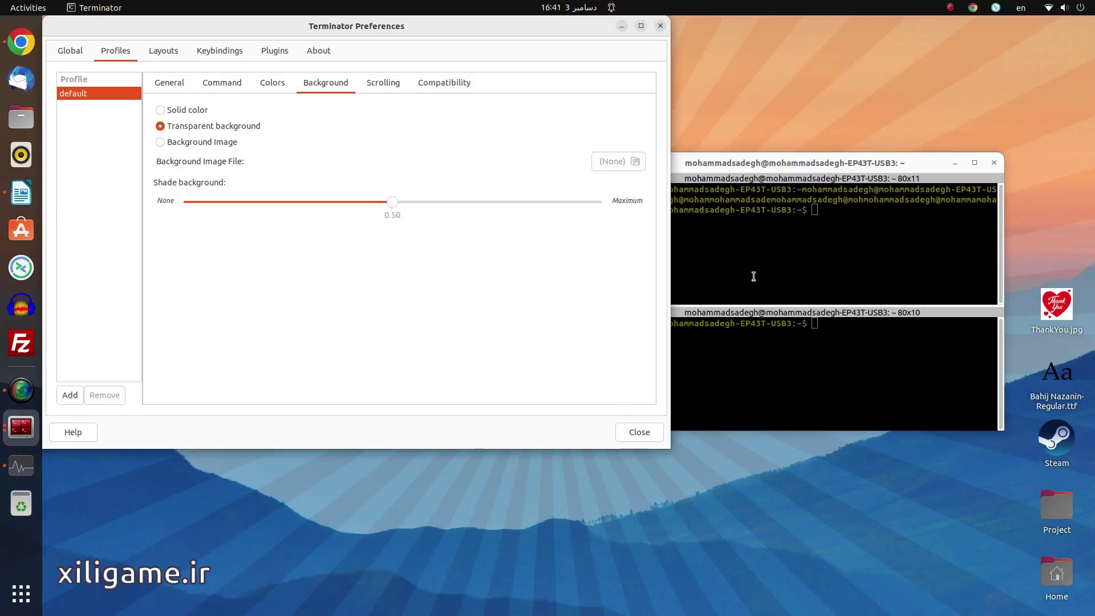
click(763, 244)
click(589, 404)
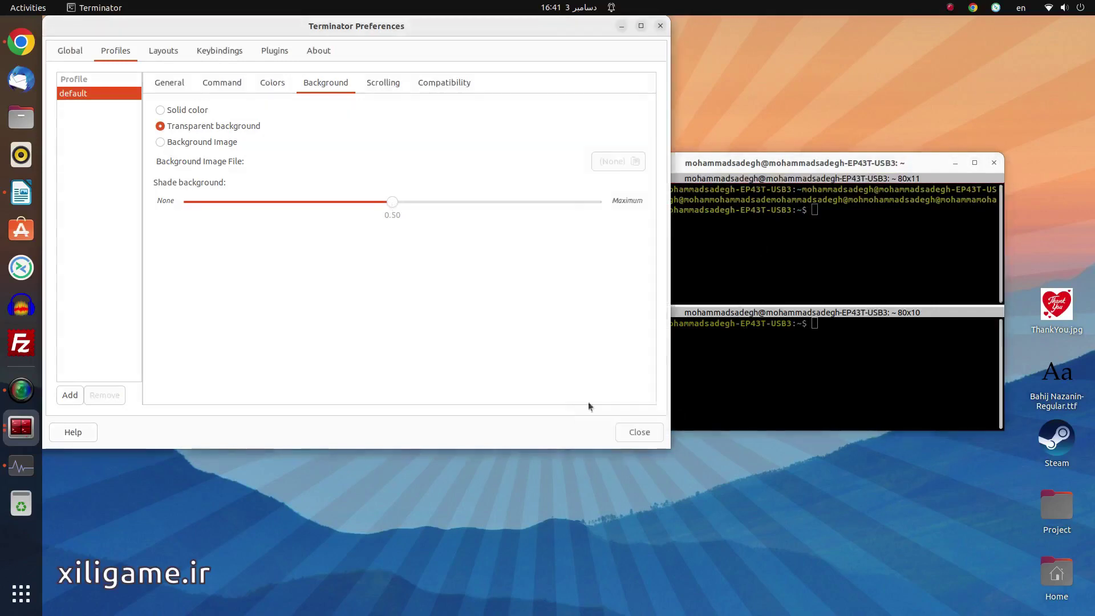
click(651, 436)
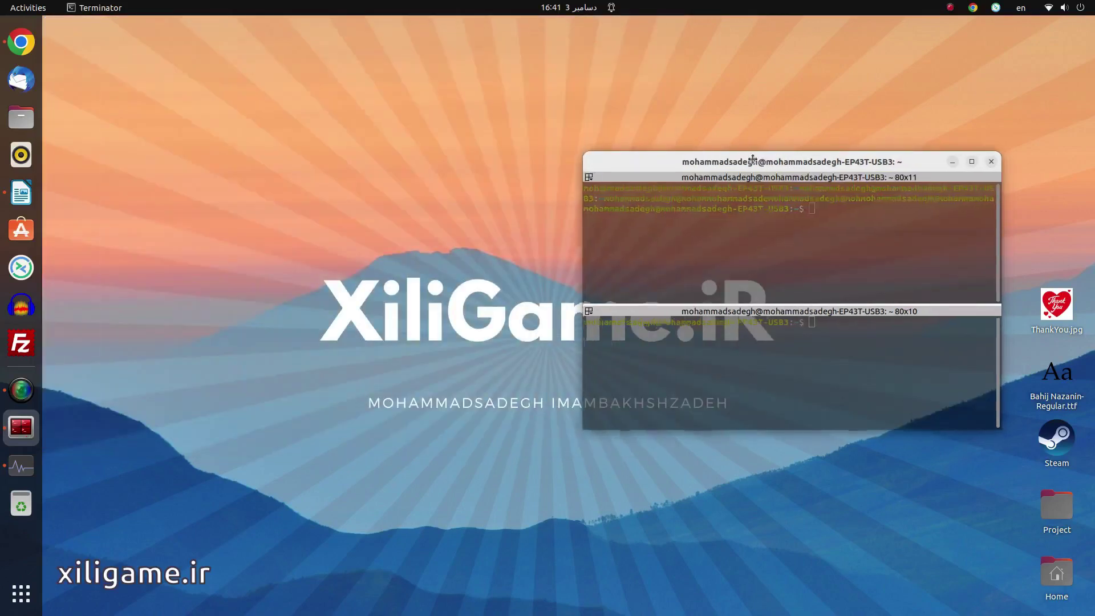
drag(776, 164, 586, 179)
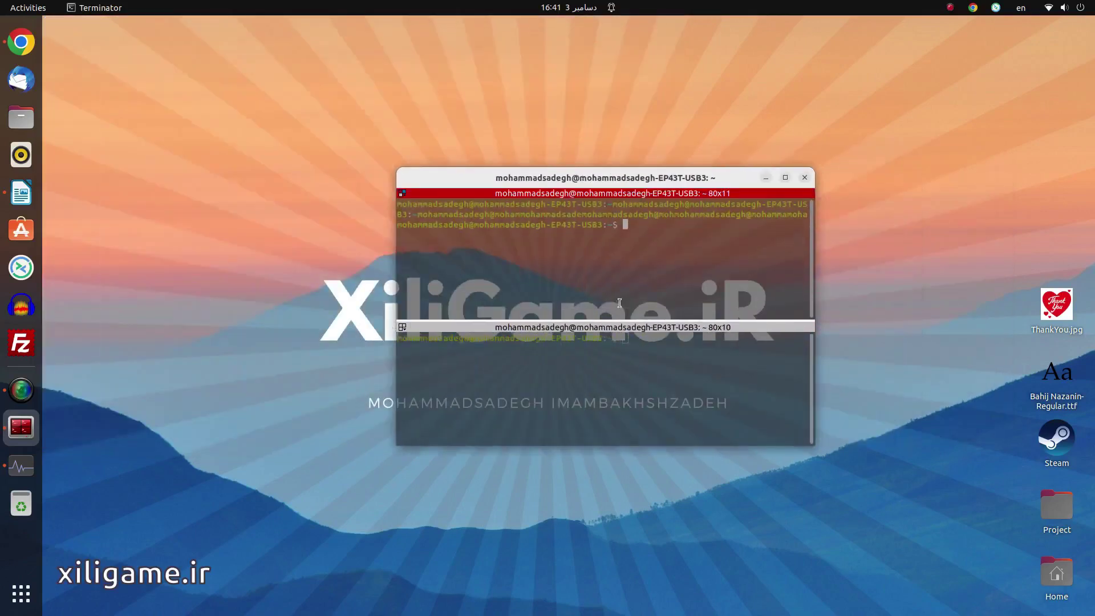
text(mohammad)
Step: Set the default profile's background to an image, using XiliGame.iR.jpg from the Downloads folder
right_click(625, 261)
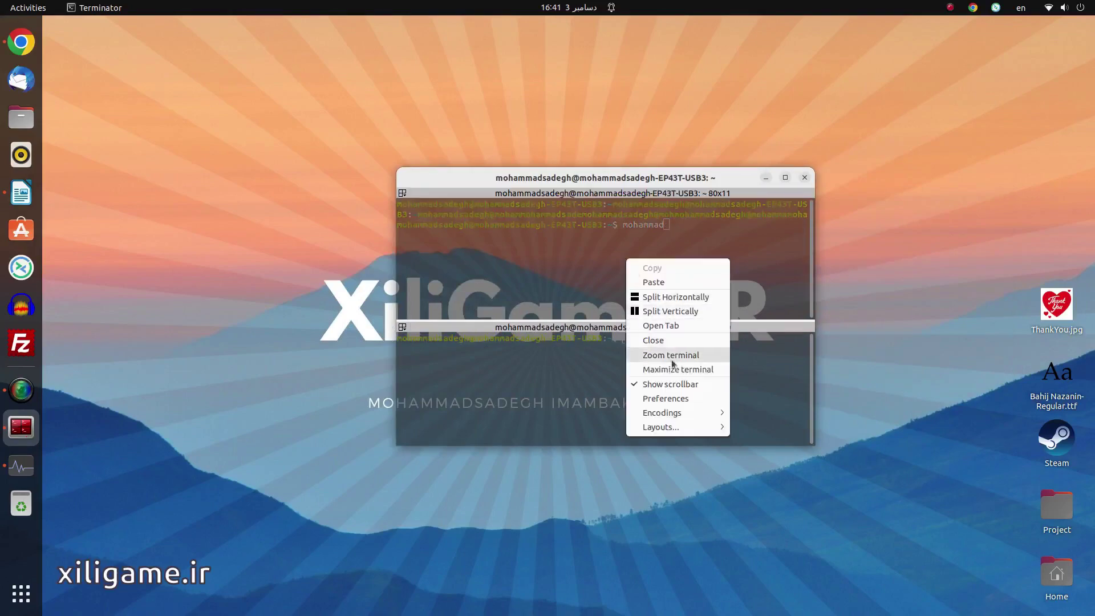
click(659, 398)
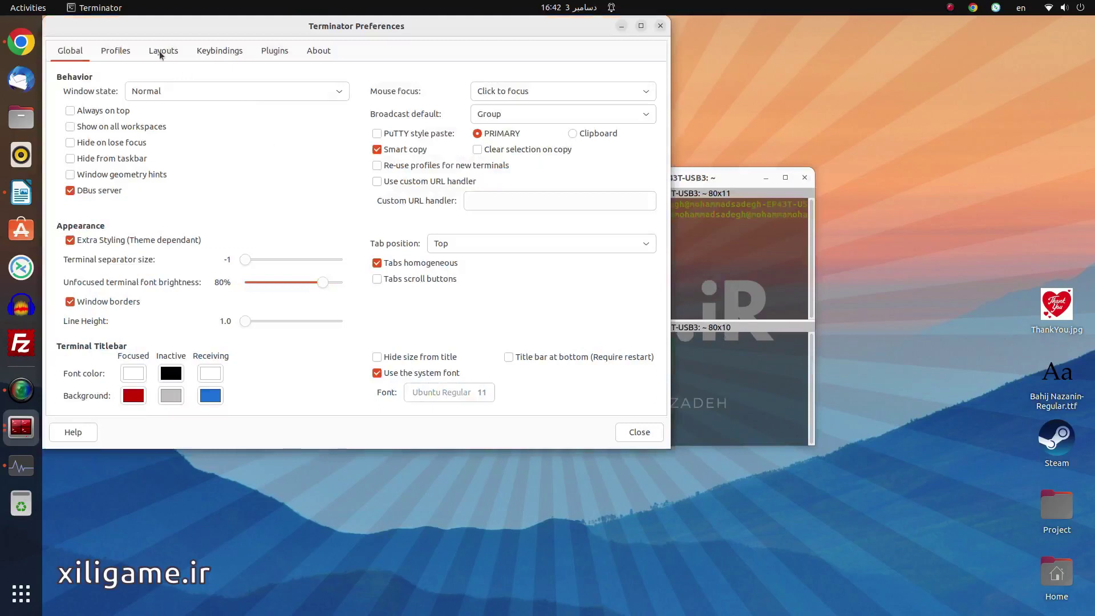
click(115, 50)
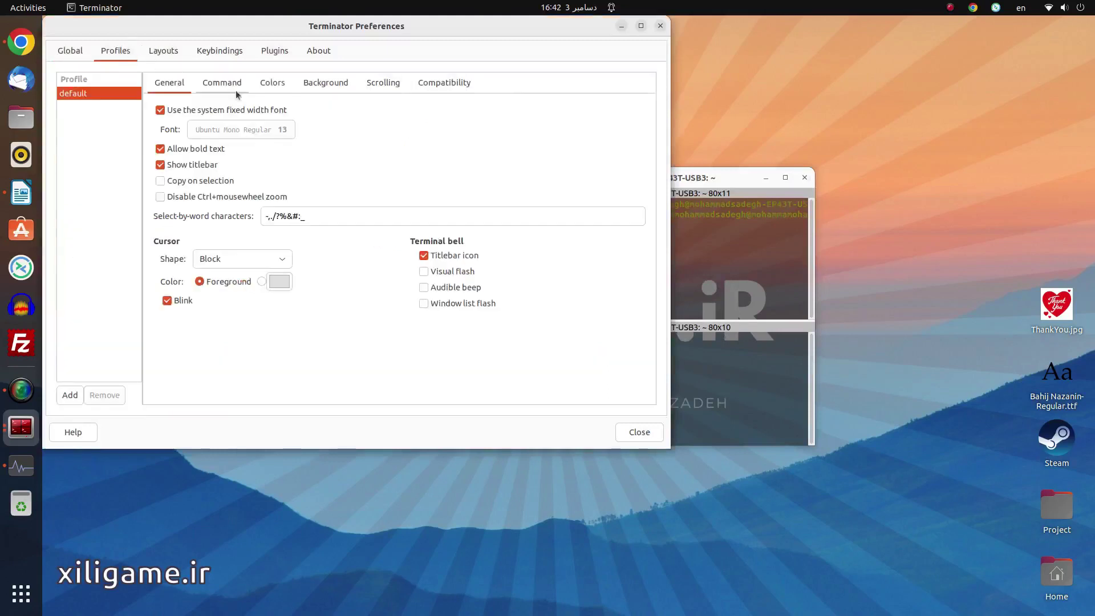
click(326, 82)
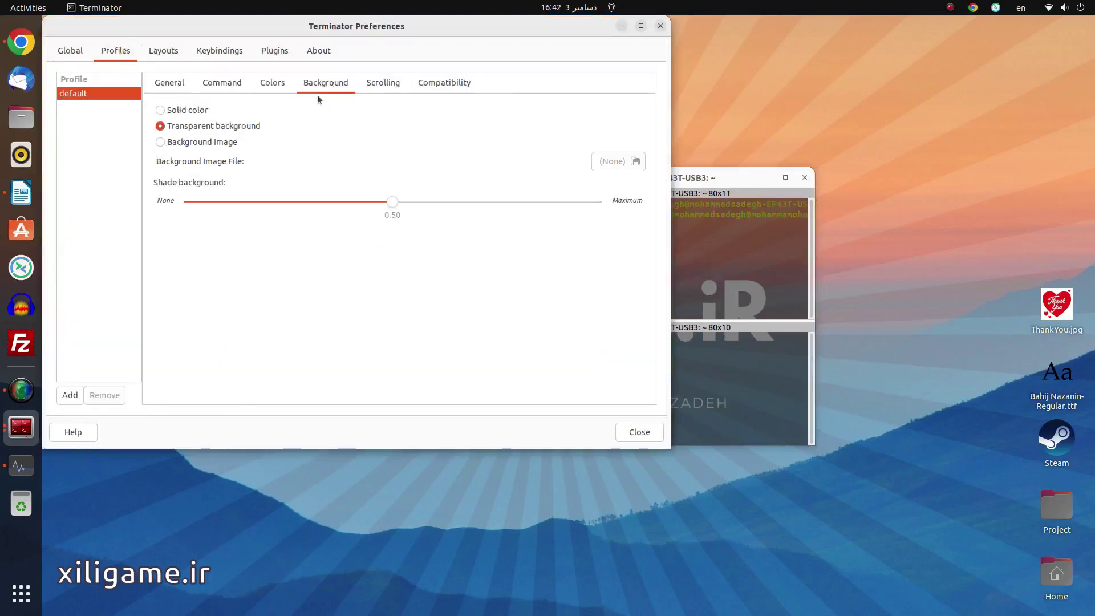
click(211, 142)
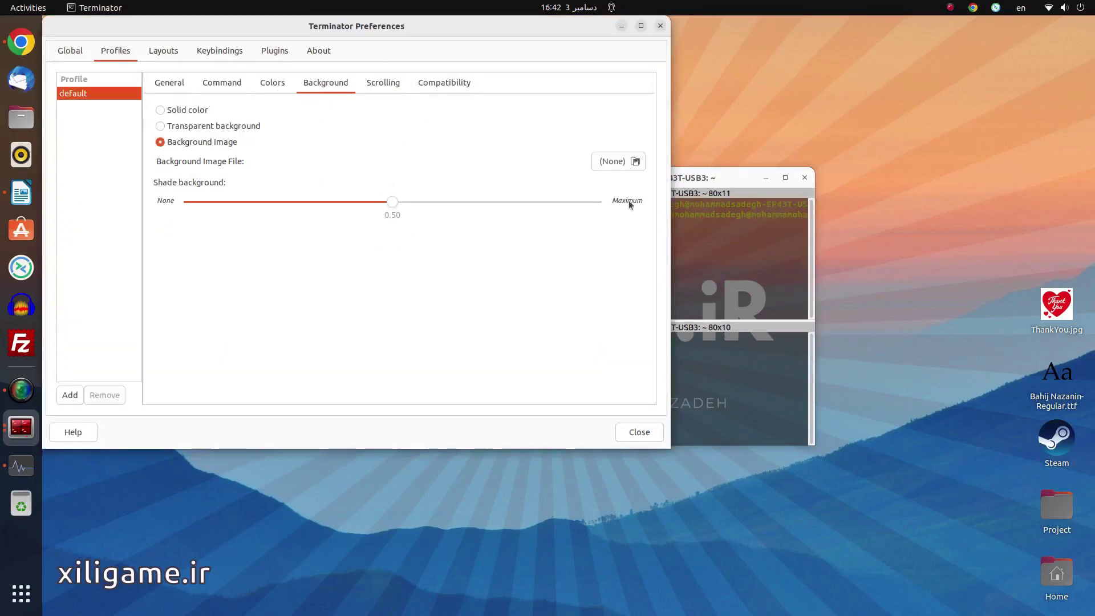
click(626, 169)
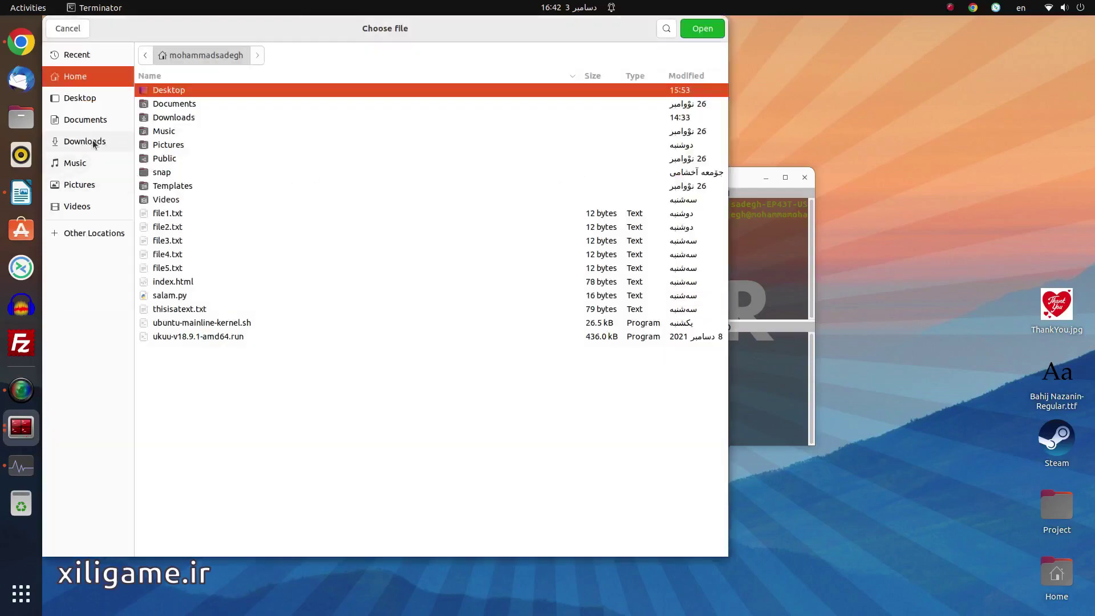
click(94, 144)
scroll(188, 388, down, 1)
click(180, 523)
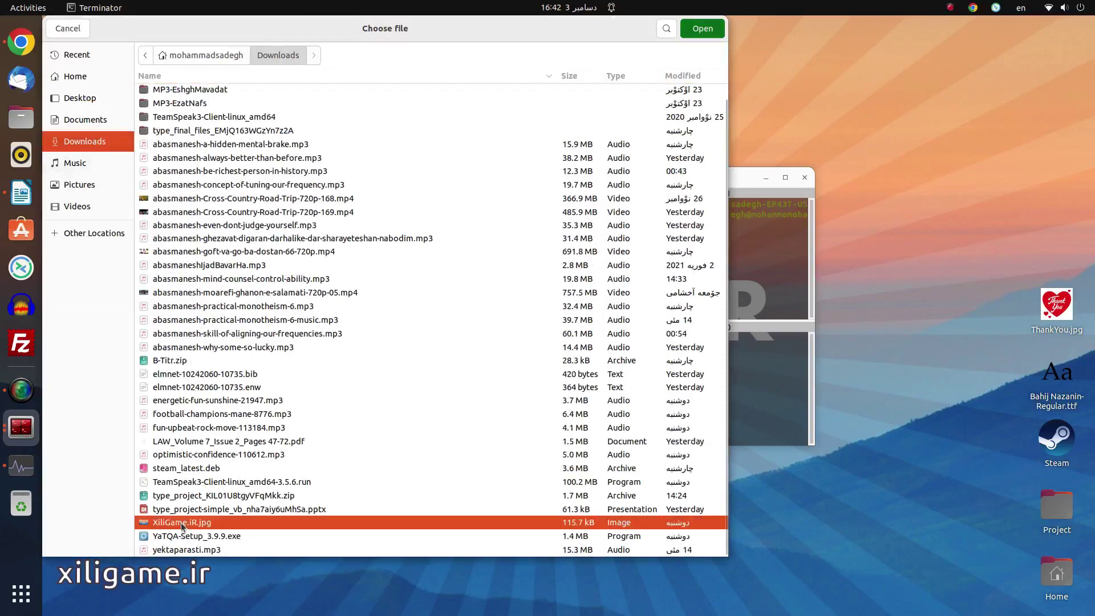
double_click(180, 523)
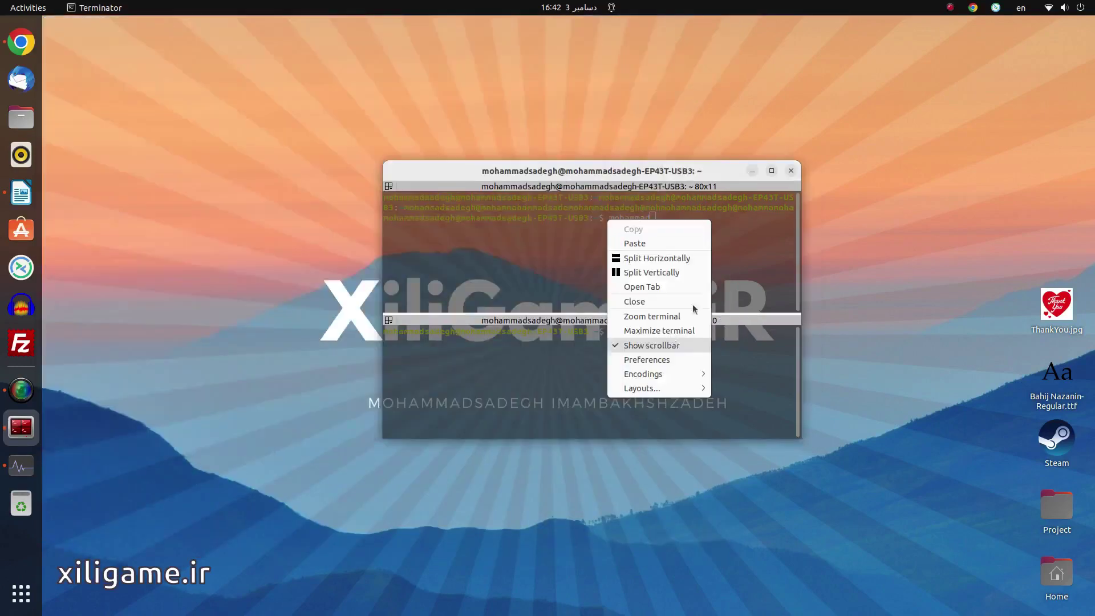
click(653, 217)
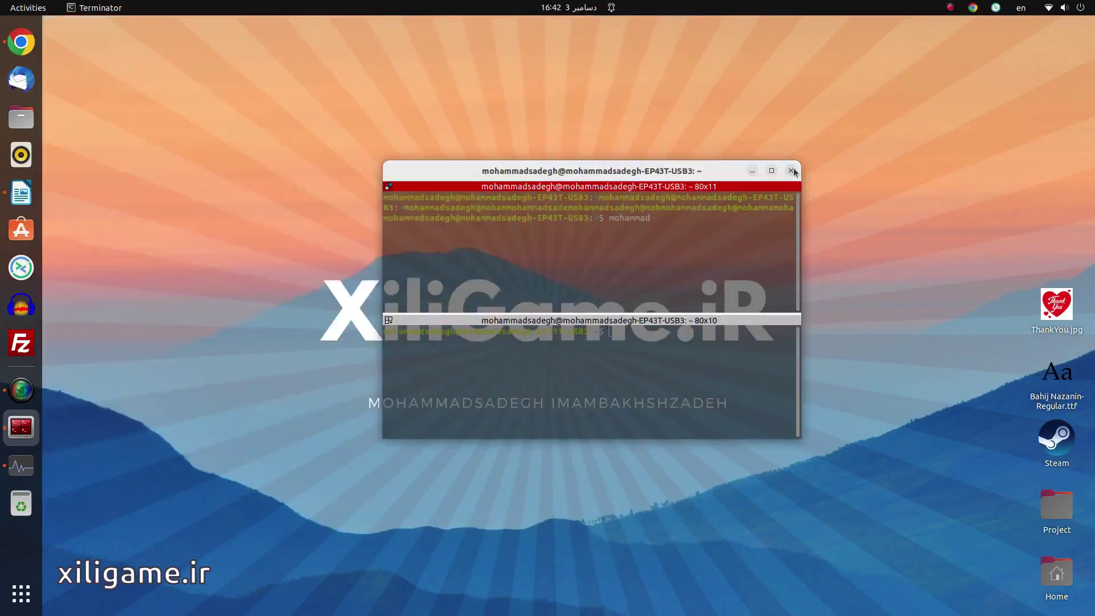
Step: Close the split Terminator window, relaunch Terminator through an application search for ter, and move the new window toward the desktop's center
click(792, 170)
click(755, 340)
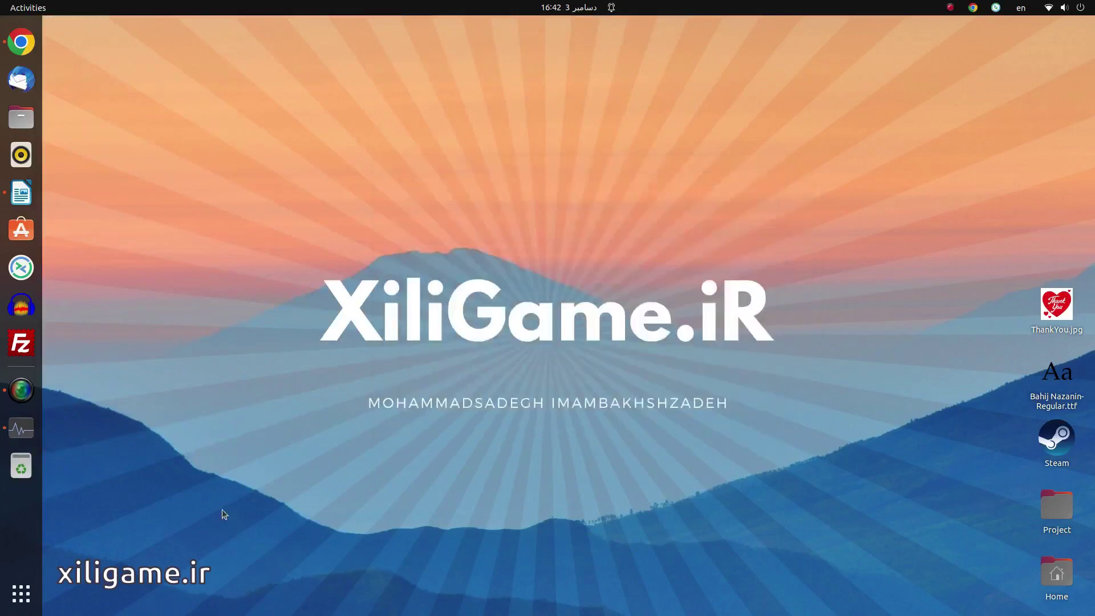
click(21, 593)
text(ter)
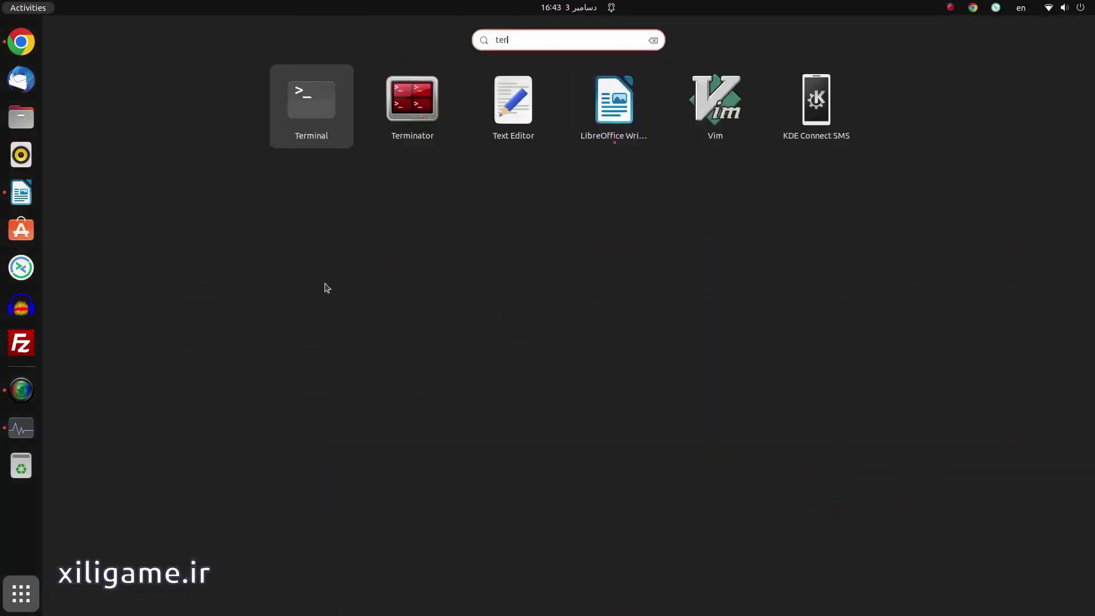
click(609, 107)
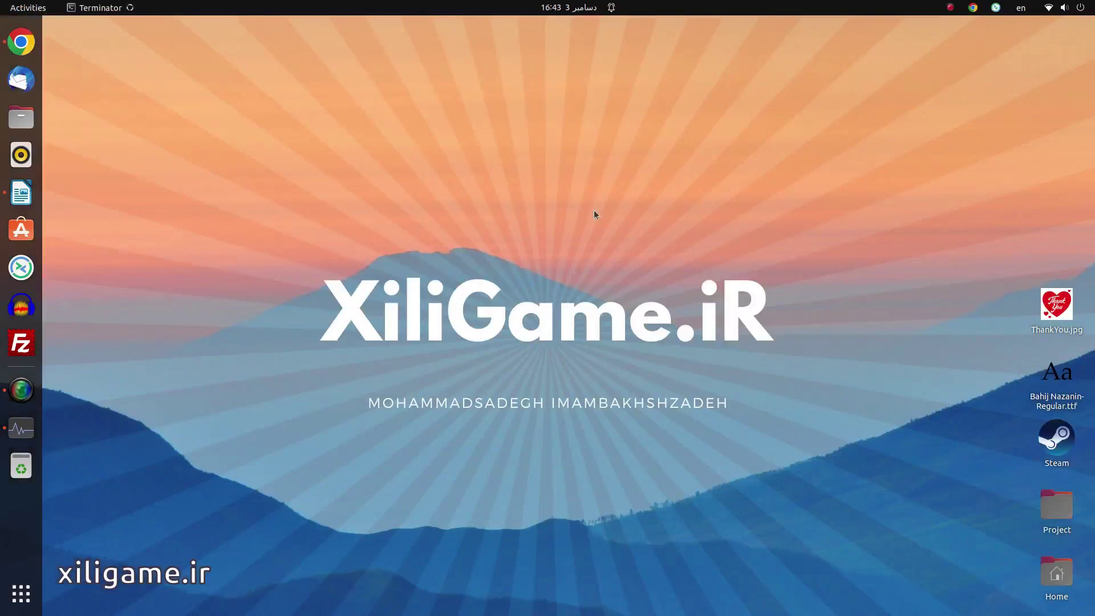
drag(427, 40, 710, 193)
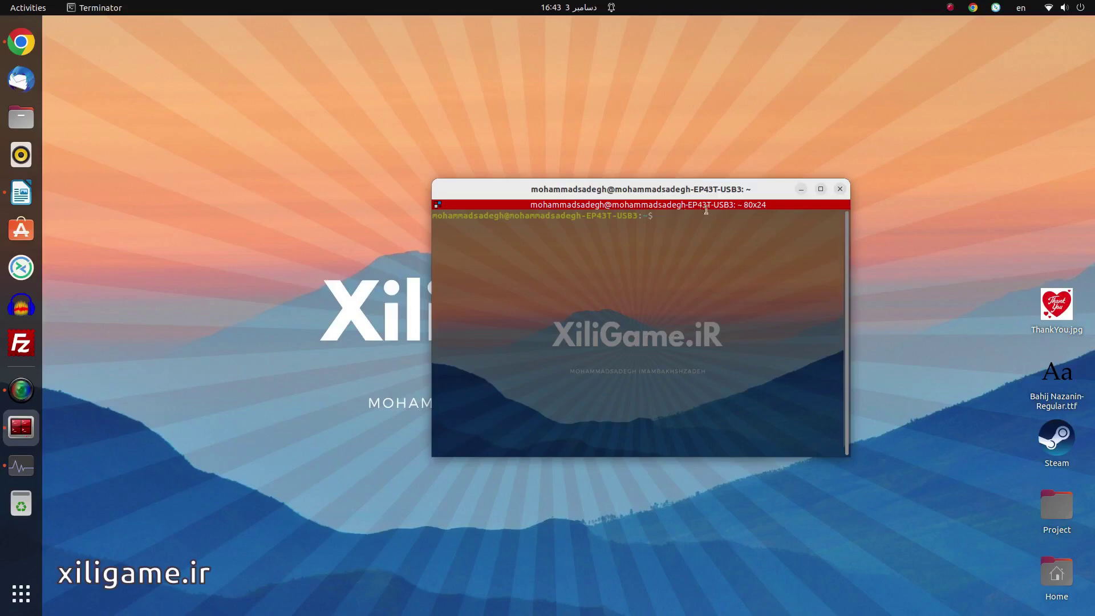
Step: Open the scrolling settings of the default profile in the Terminator preferences
right_click(714, 303)
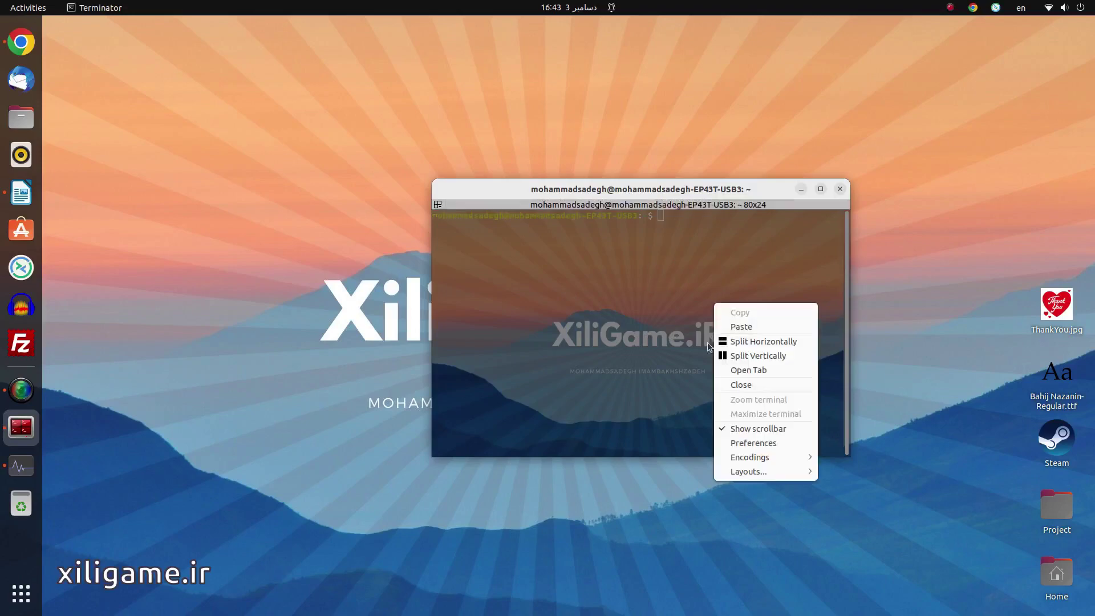
click(737, 444)
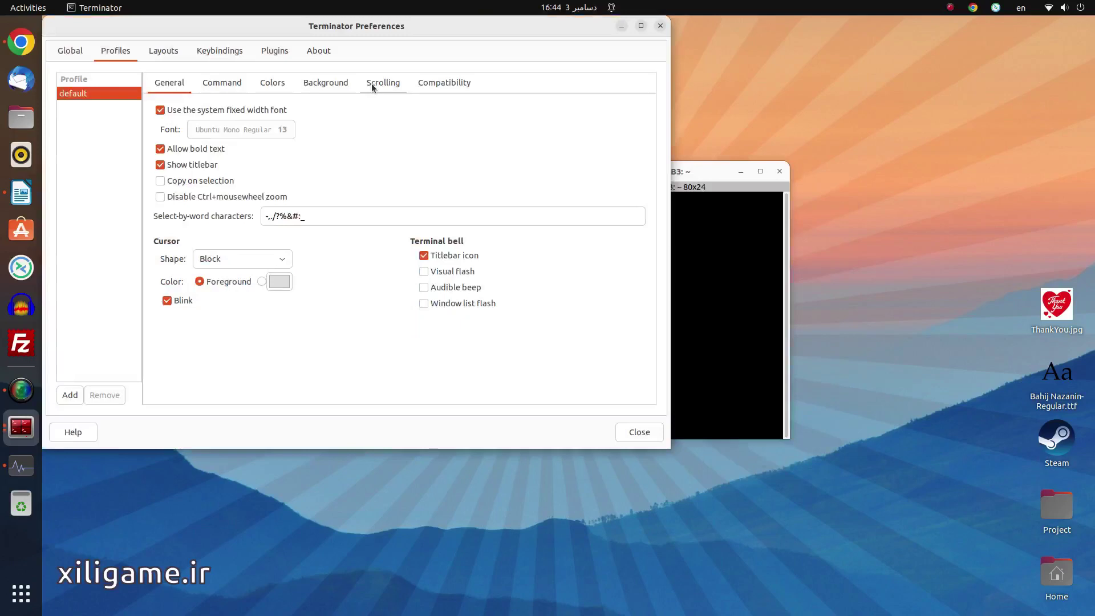
click(383, 83)
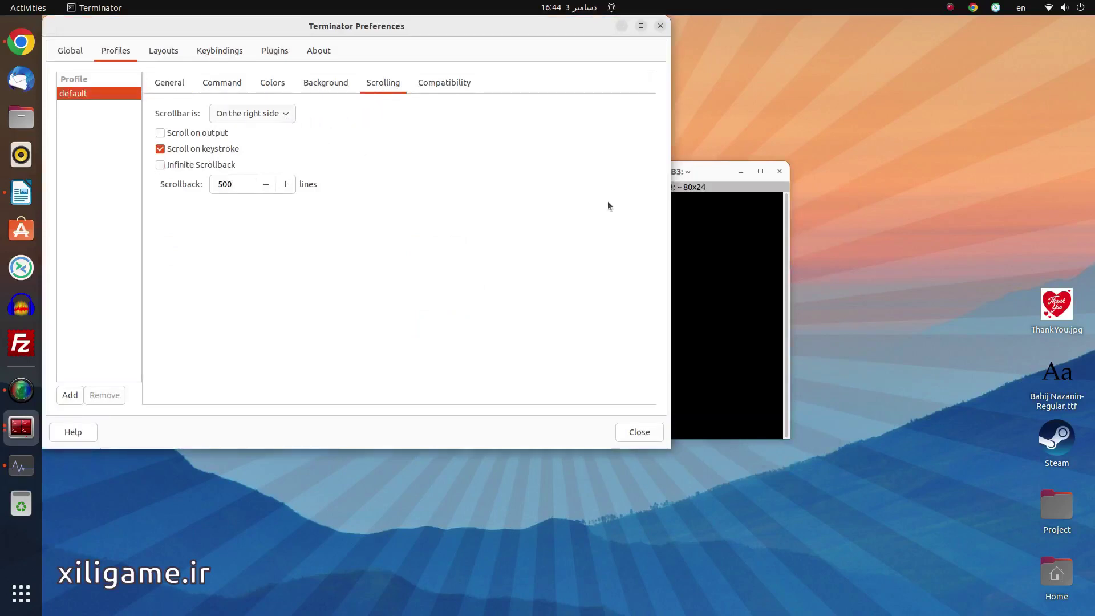
Step: Enlarge the terminal window to 80x37 and overfill it with repeated hi commands and empty prompt lines to try the scrollbar
click(762, 232)
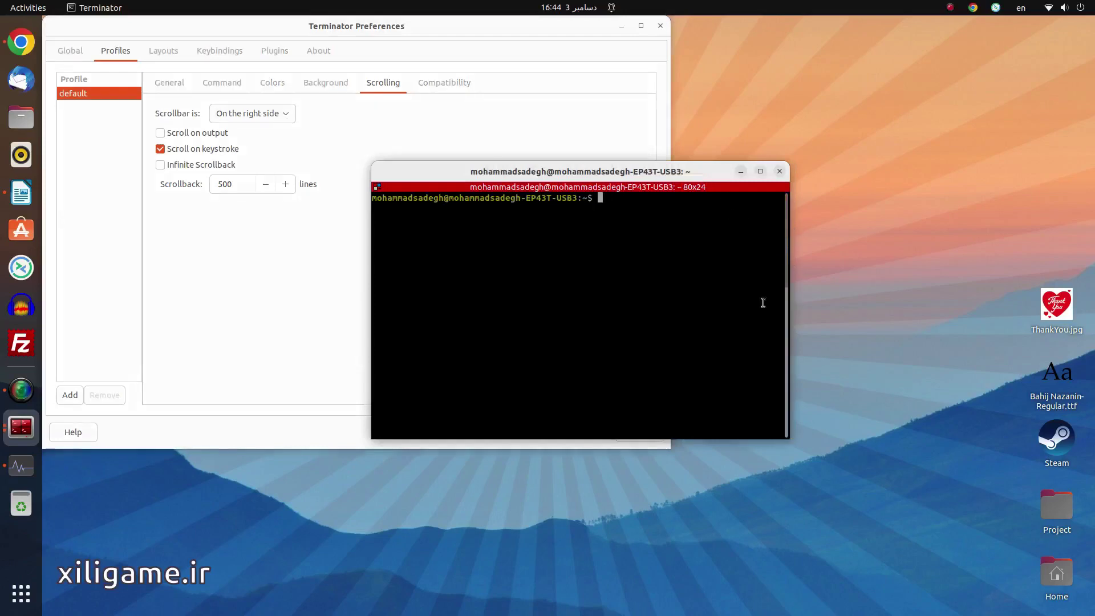
drag(758, 437, 758, 579)
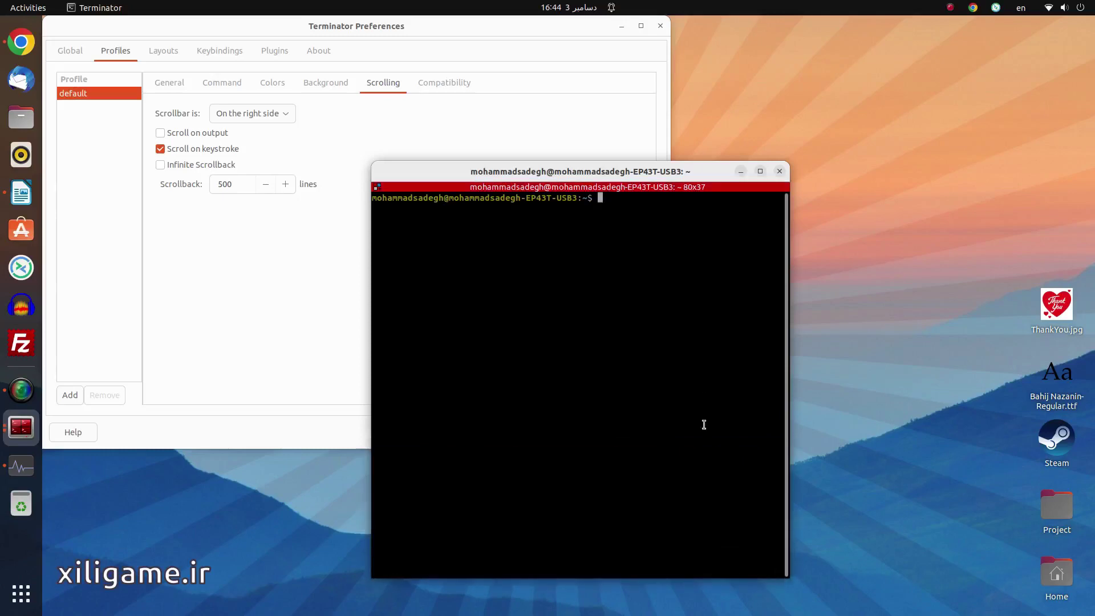
text(hi)
key(Return)
key(ctrl+c)
text(hi)
key(Return)
text(hi)
key(Return)
text(hi)
key(Return)
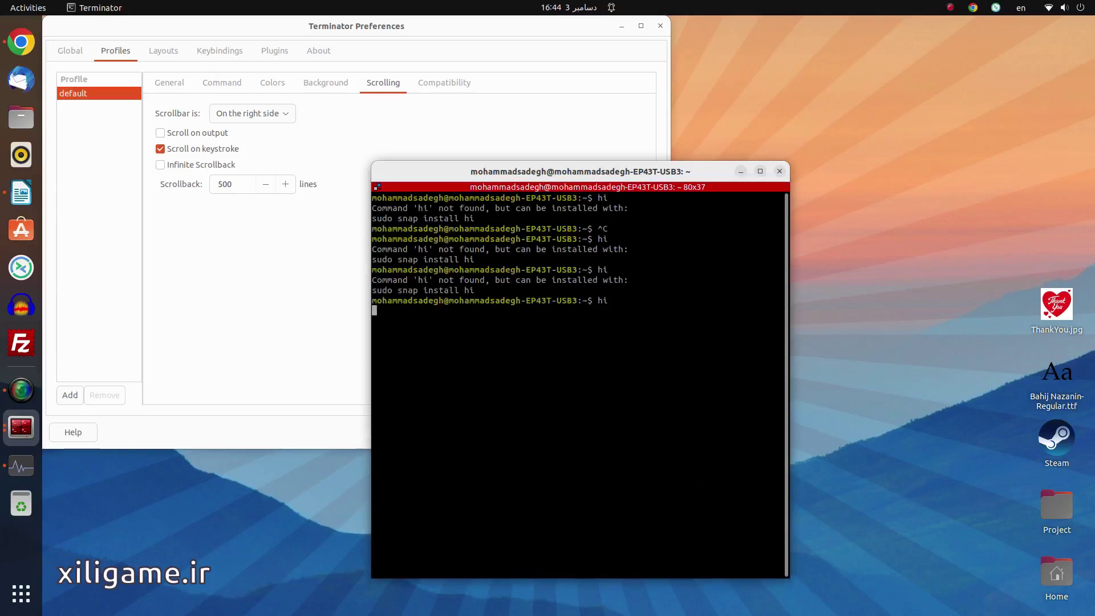
text(hi)
key(Return)
key(Return)
key(Return)
key(Return)
key(Return)
key(Return)
key(Return)
key(Return)
key(Return)
key(Return)
key(Return)
key(Return)
key(Return)
key(Return)
key(Return)
key(Return)
key(Return)
key(Return)
key(Return)
key(Return)
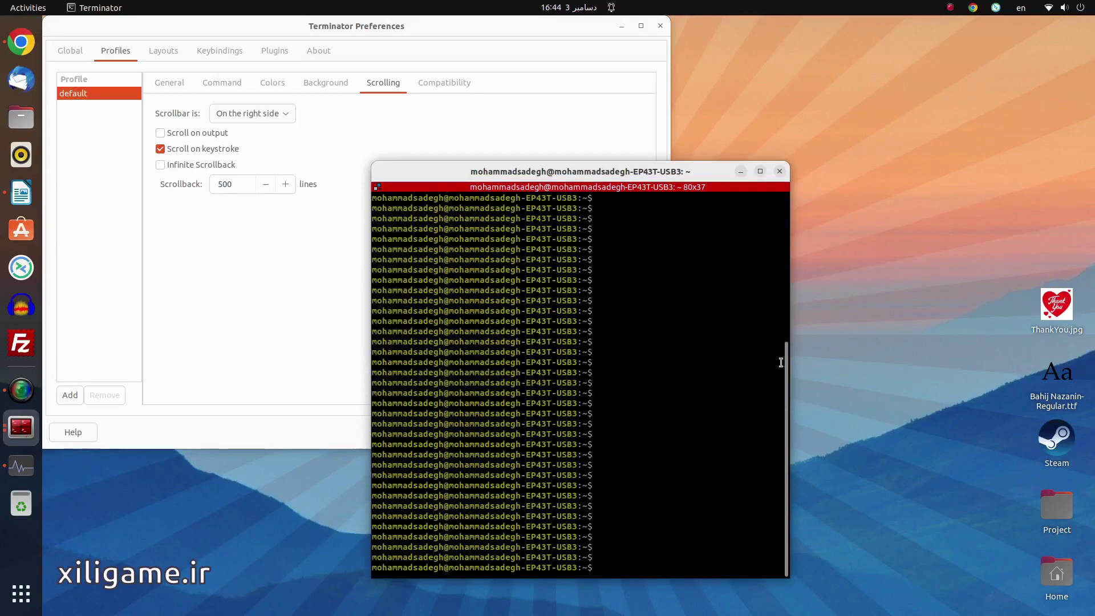
drag(789, 364, 791, 169)
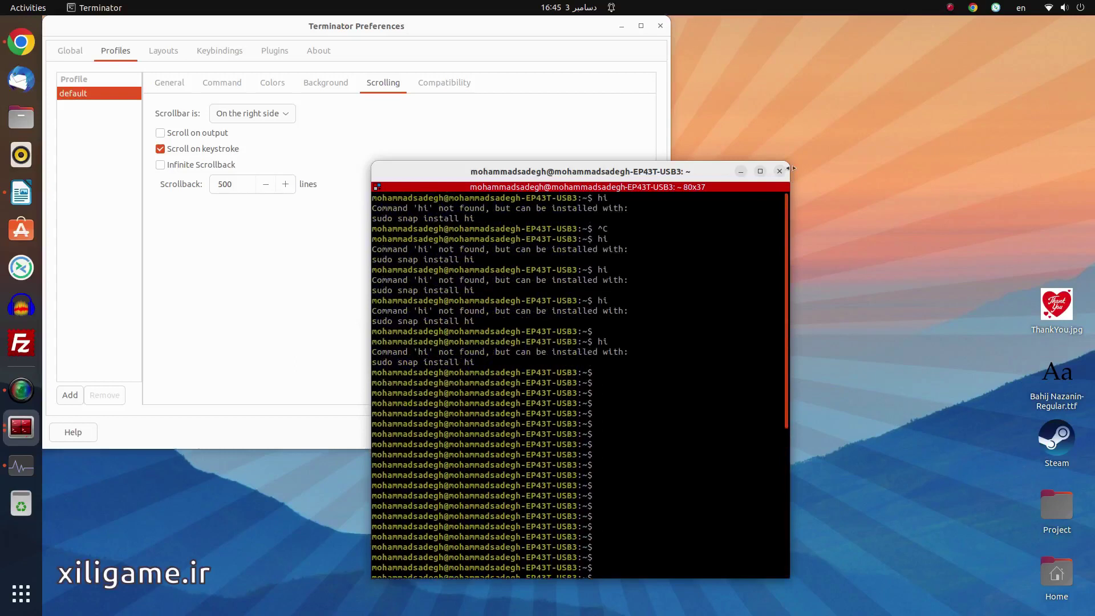
Step: Turn off Scroll on keystroke and set the default profile's scrollbar to On the left side, closing the preferences to try it
click(348, 146)
click(281, 117)
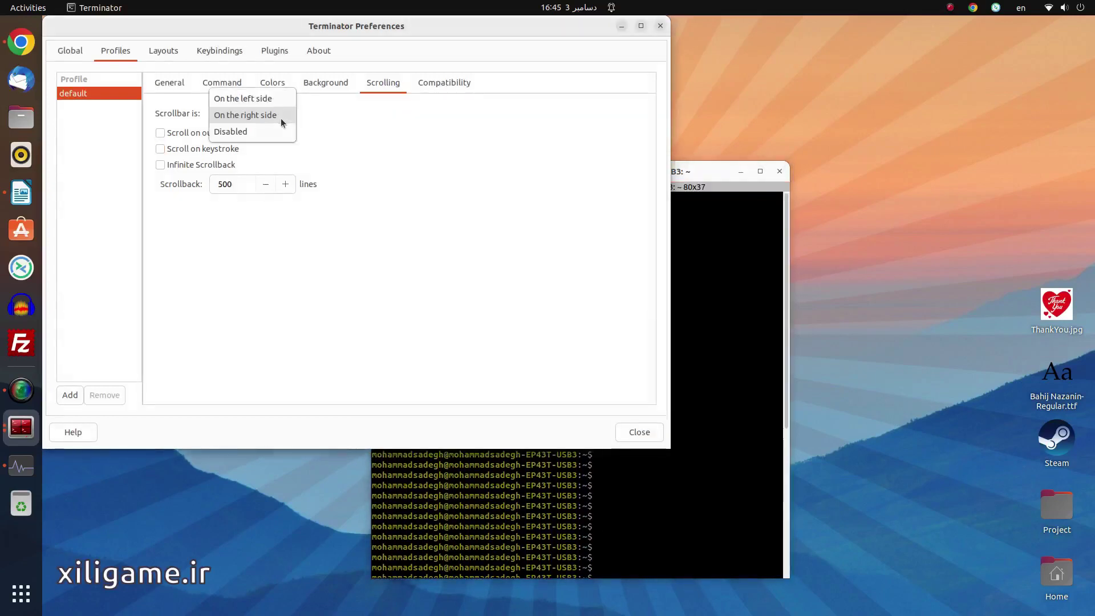
click(285, 99)
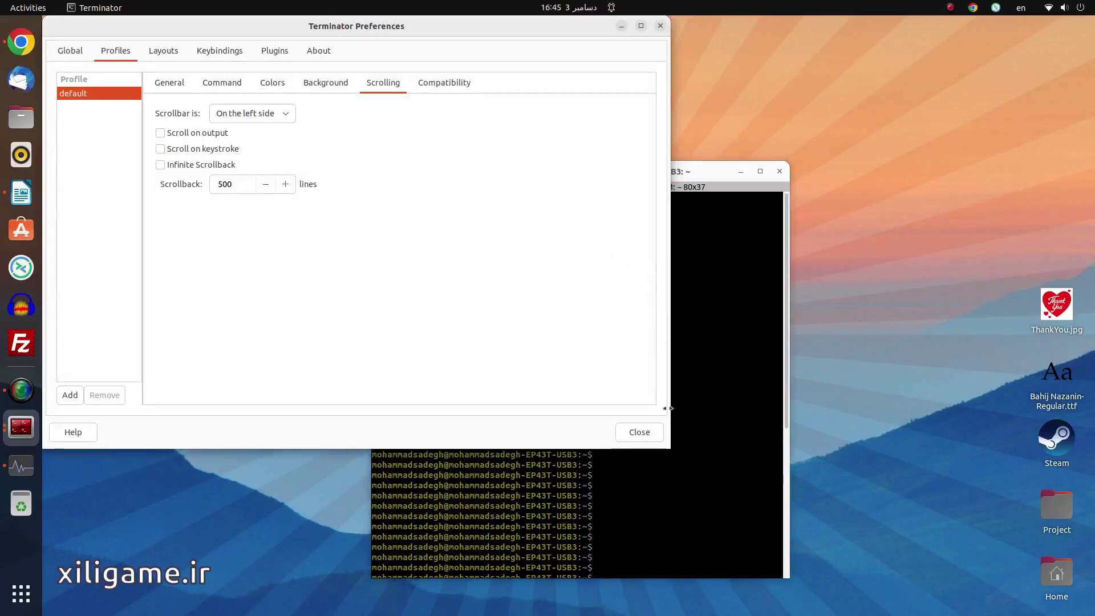
click(658, 429)
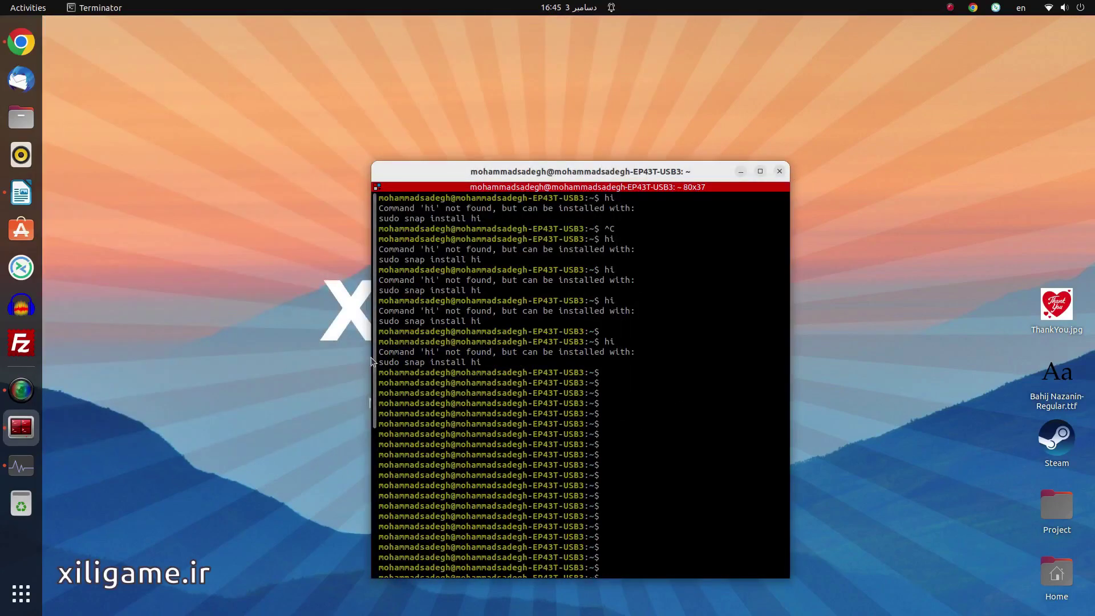
scroll(386, 489, down, 2)
scroll(387, 489, up, 5)
Step: Set the default profile's scrollbar to On the right side and close the preferences
right_click(550, 318)
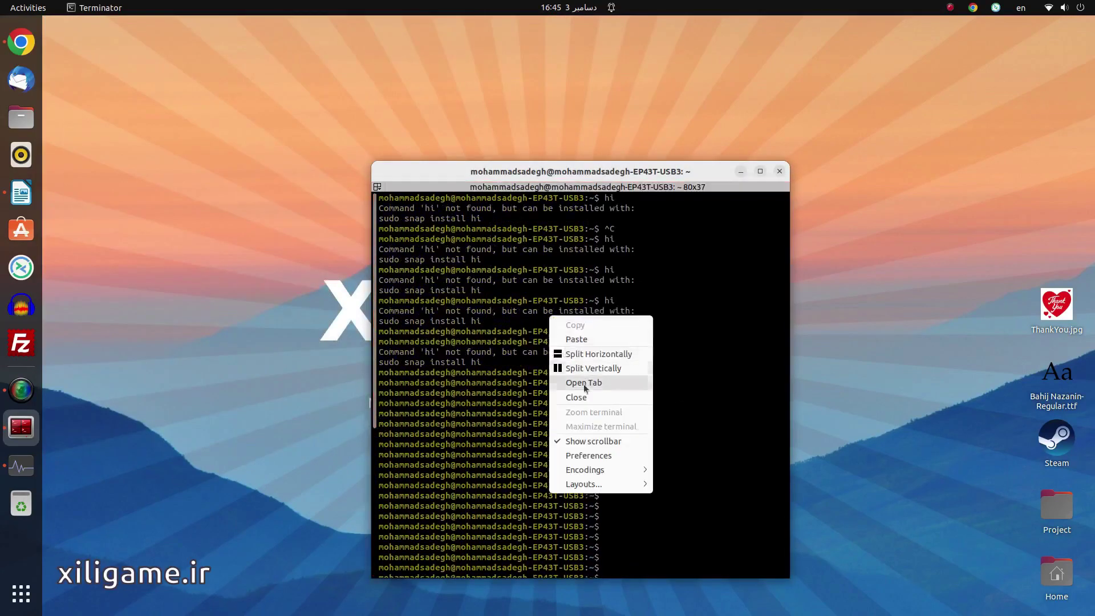
key(Escape)
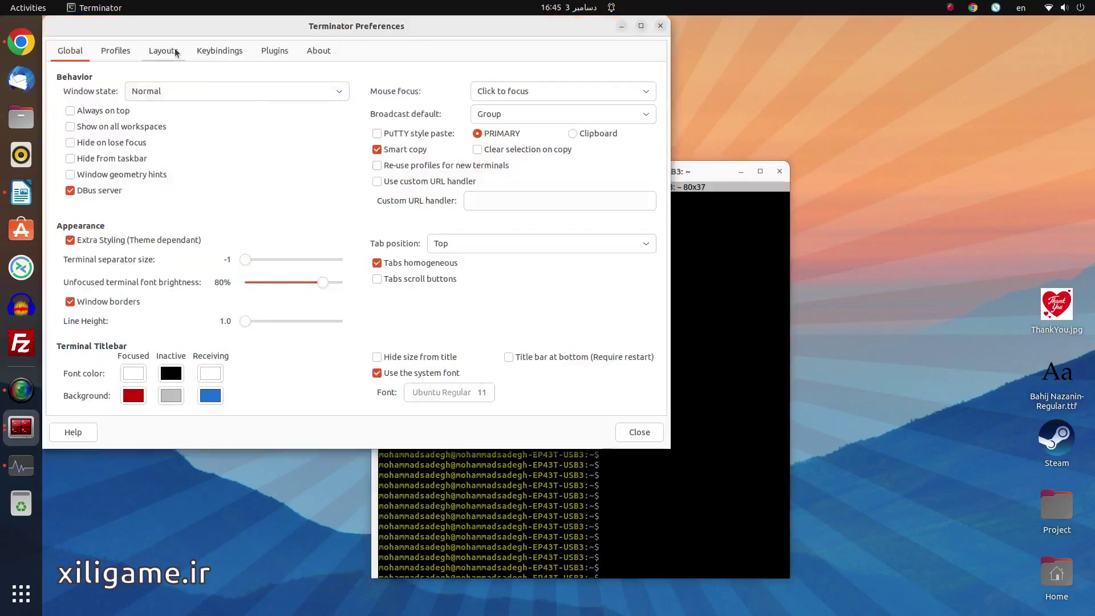
click(171, 50)
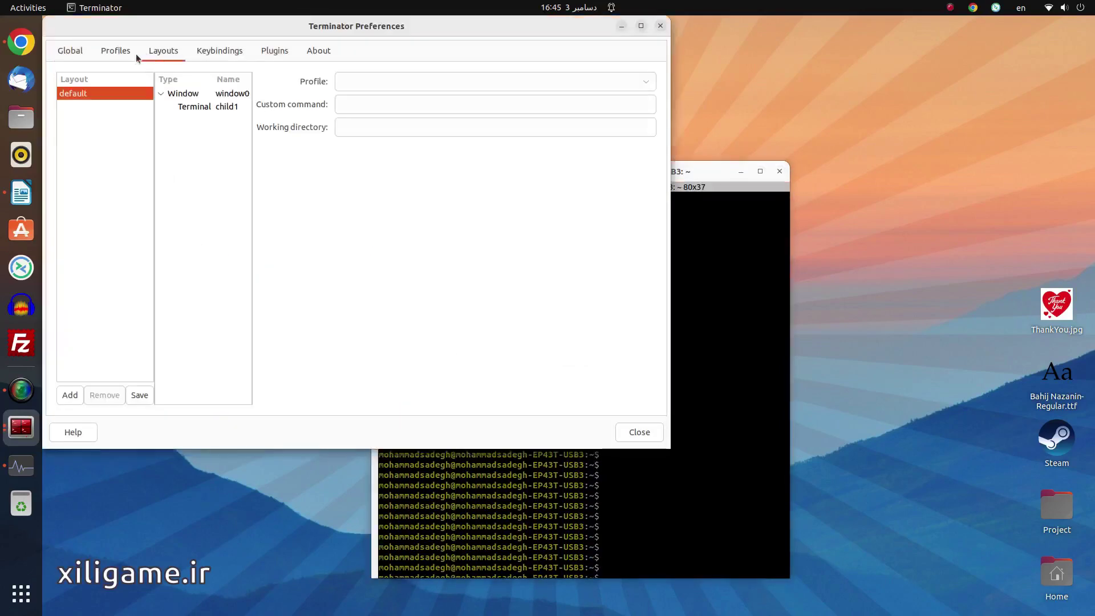
click(131, 54)
click(383, 82)
click(261, 113)
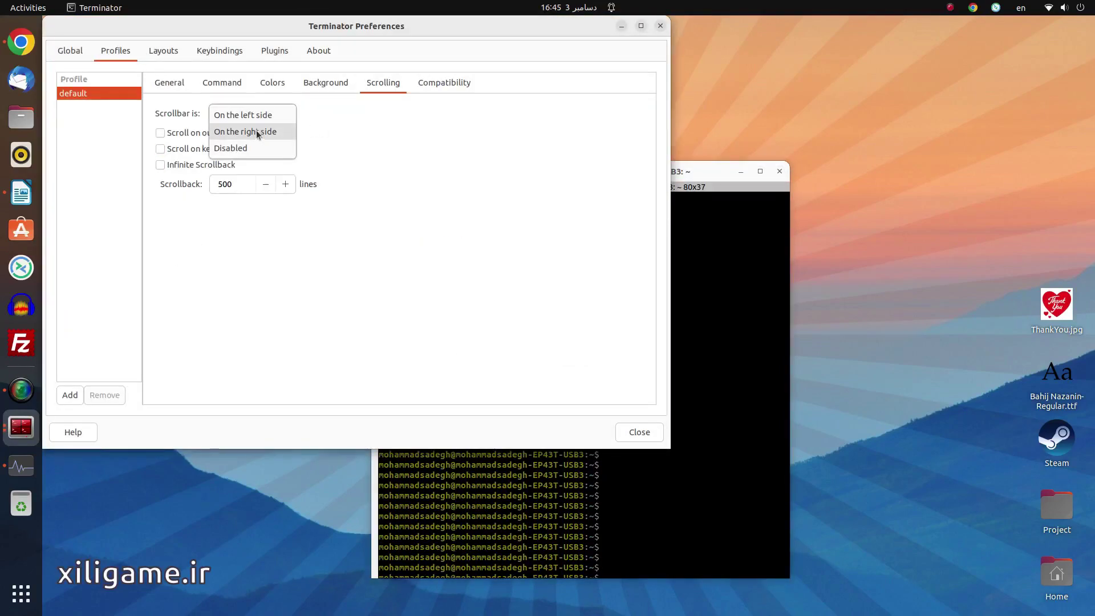
click(259, 131)
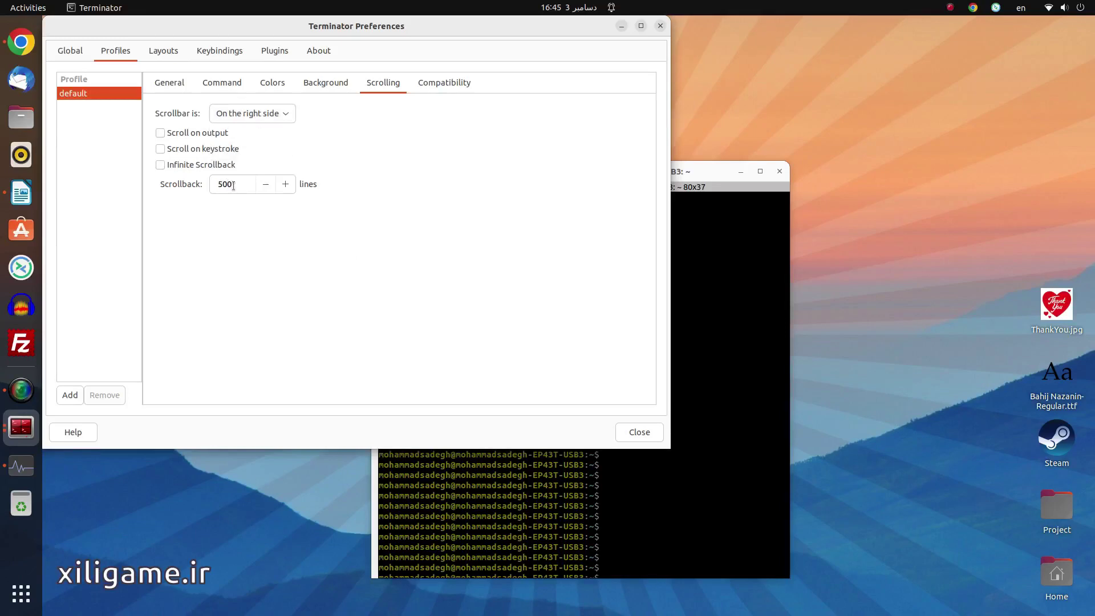
click(513, 486)
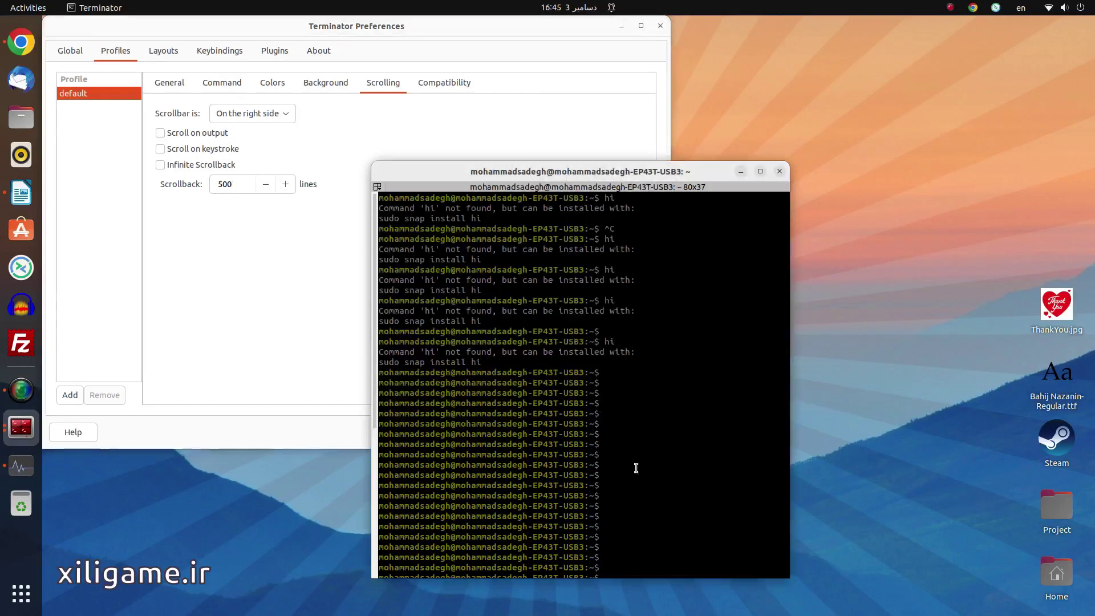
click(210, 333)
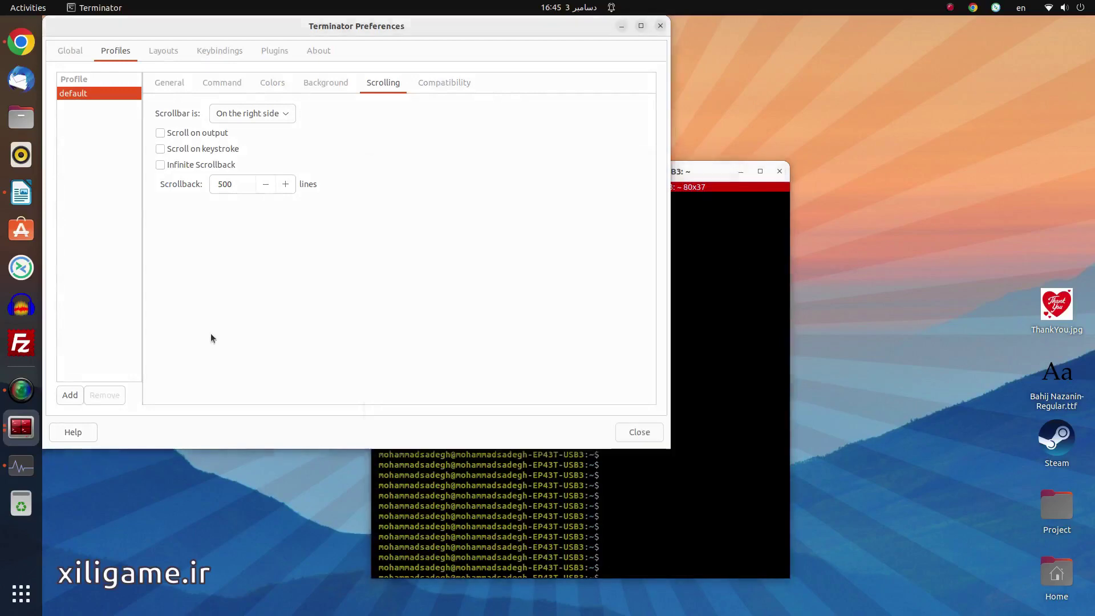
click(639, 432)
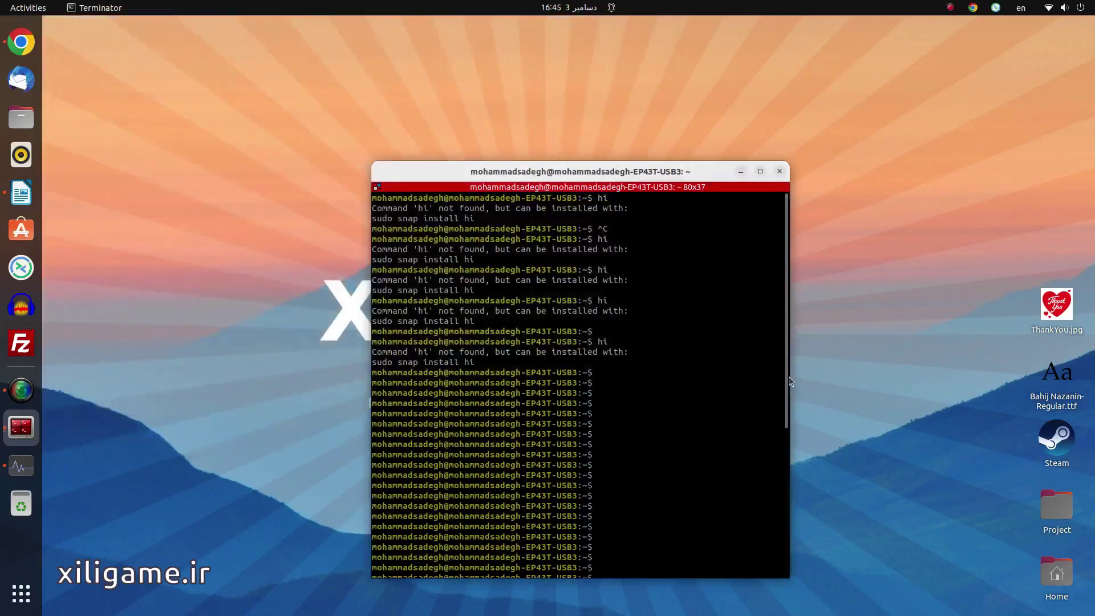
Step: Examine how the scrollbar moves through the terminal's output history, from the newest prompt to the first command and back
drag(789, 377, 787, 528)
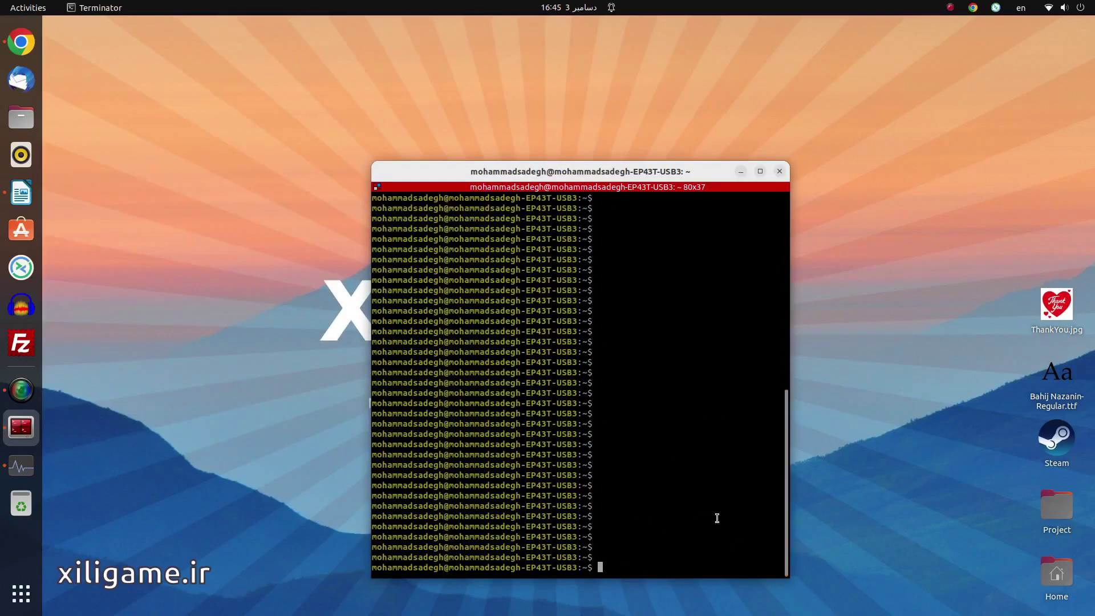
drag(787, 470, 777, 188)
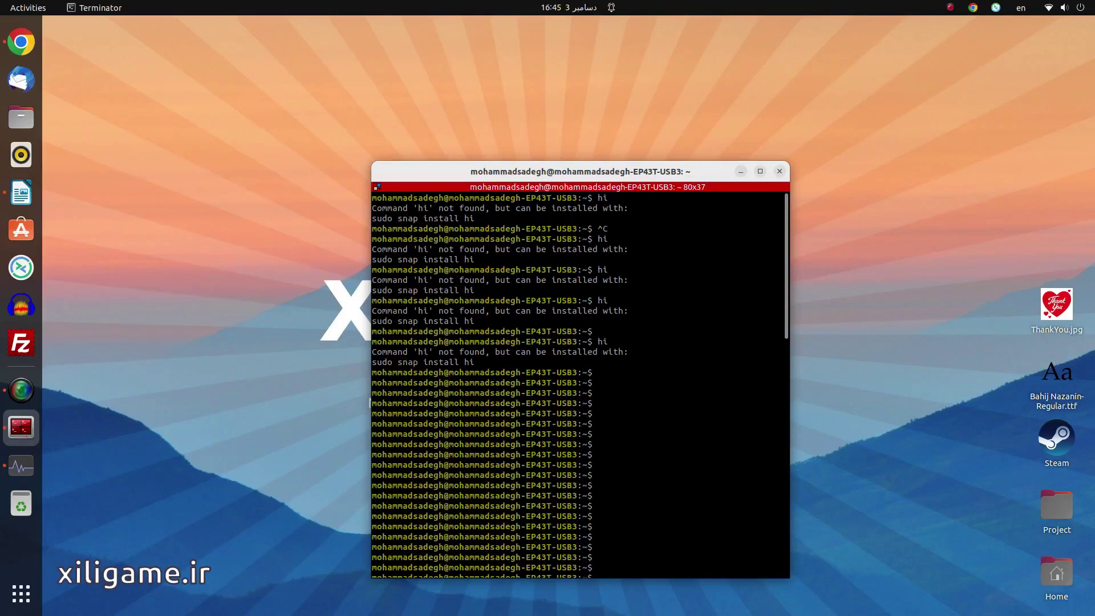
scroll(778, 379, down, 10)
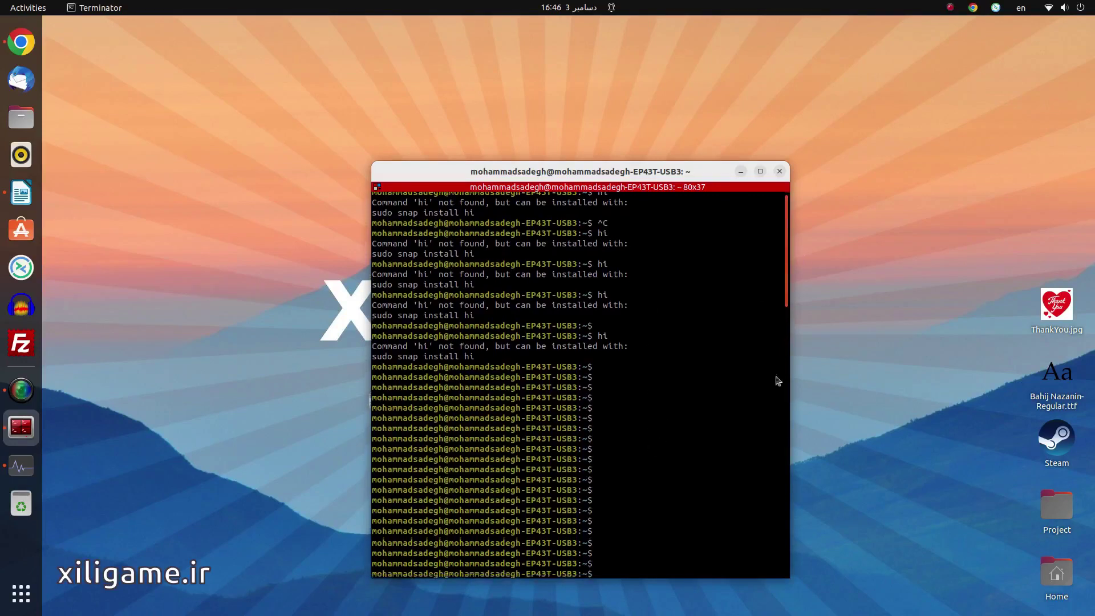
scroll(767, 287, up, 5)
scroll(750, 207, up, 3)
scroll(765, 421, down, 10)
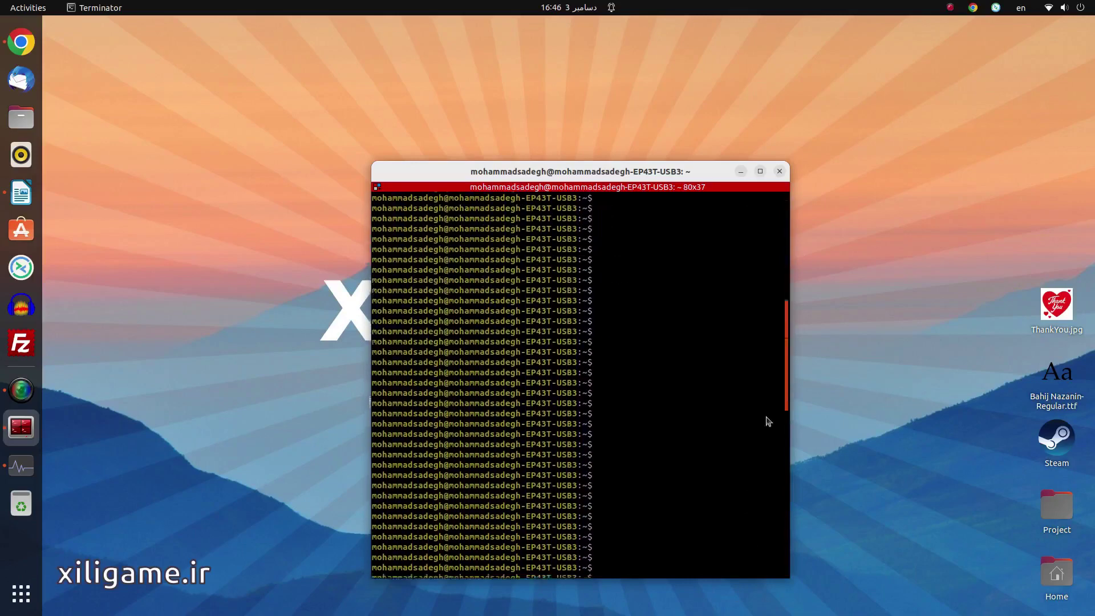
Step: Reopen the default profile's scrolling settings and step the Scrollback line count up and down
right_click(613, 394)
key(Escape)
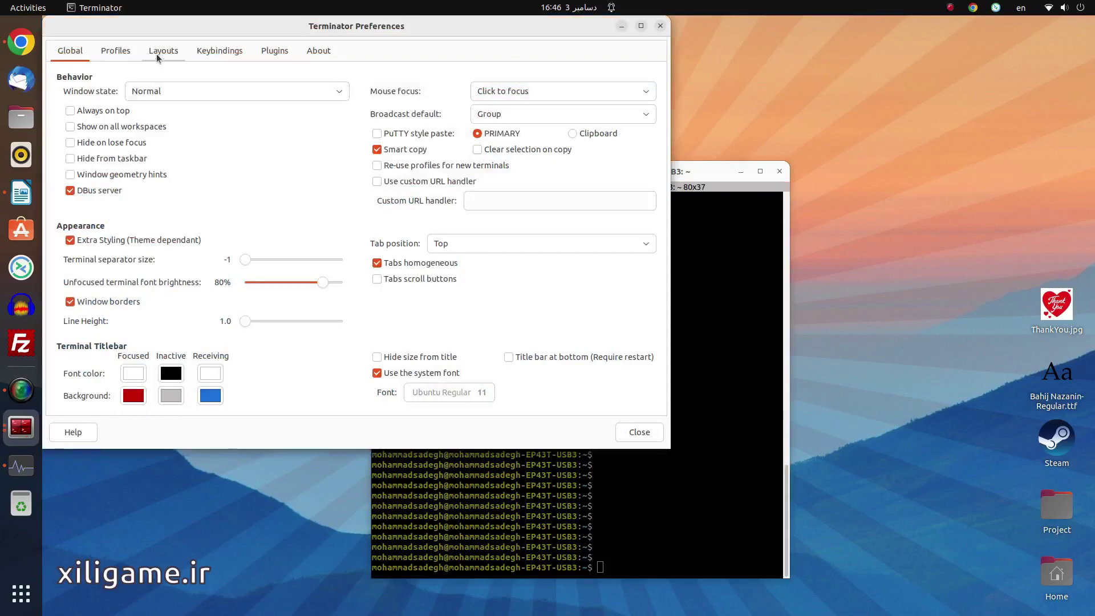
click(117, 52)
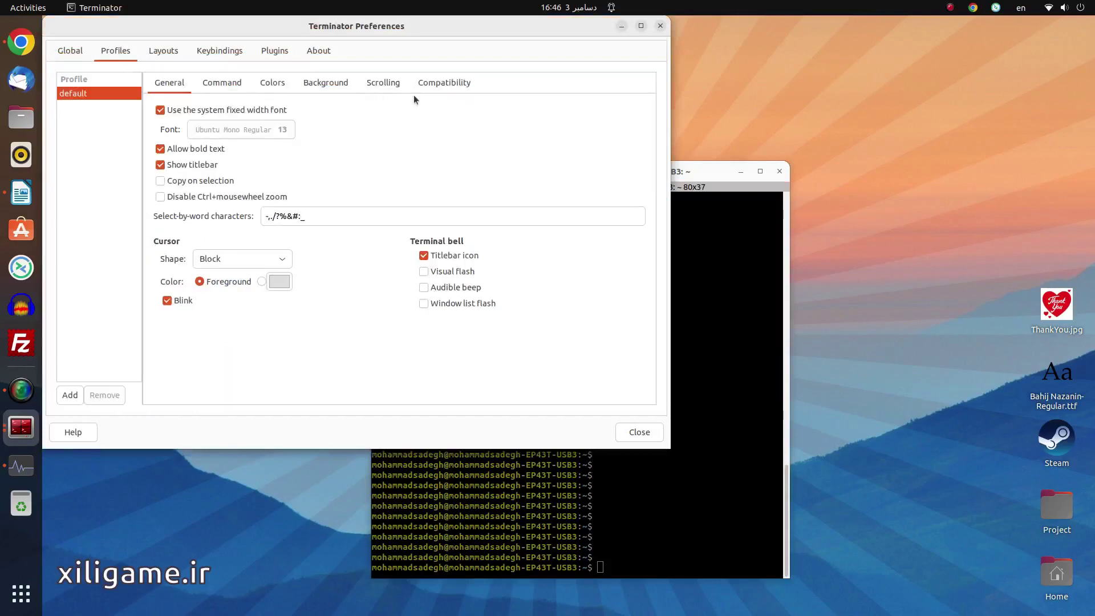
click(388, 84)
drag(238, 182, 213, 187)
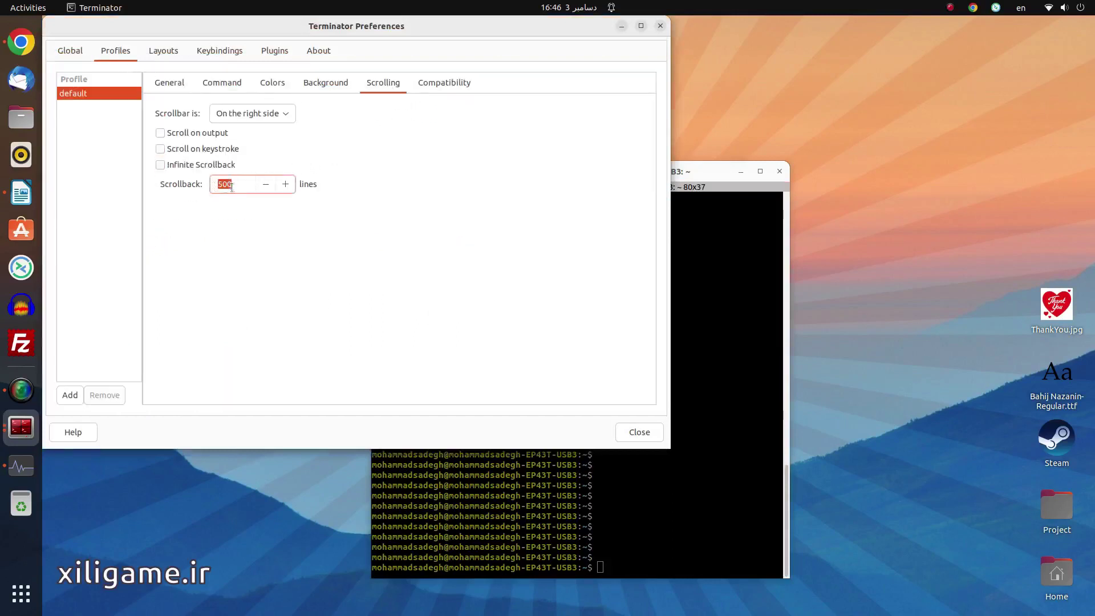
click(284, 184)
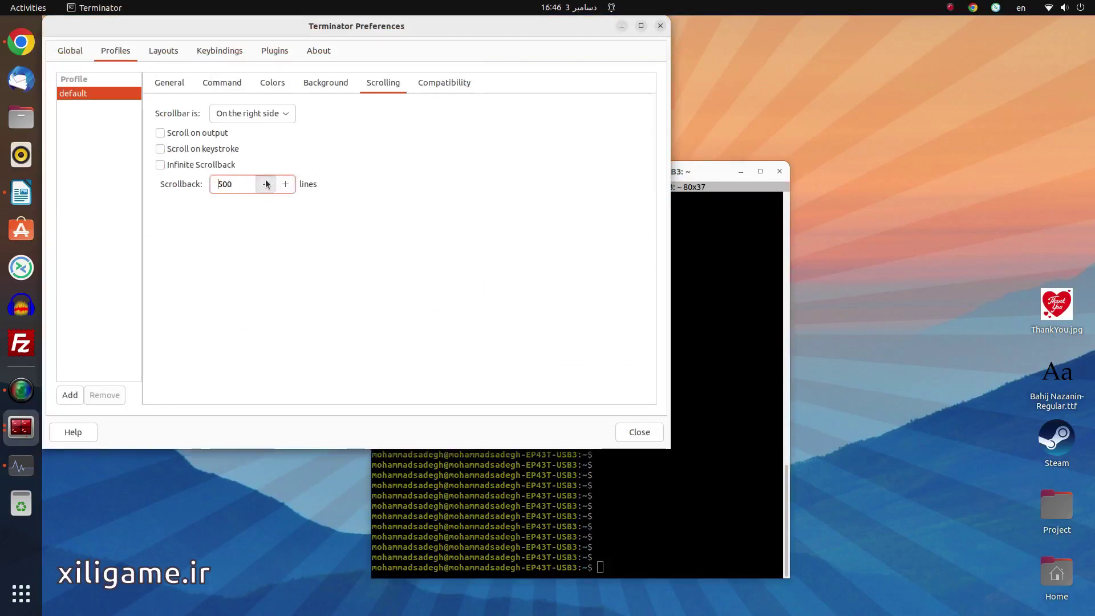
click(266, 184)
click(266, 184)
Step: Review the default layout's settings and the list of keybindings in the preferences
click(163, 53)
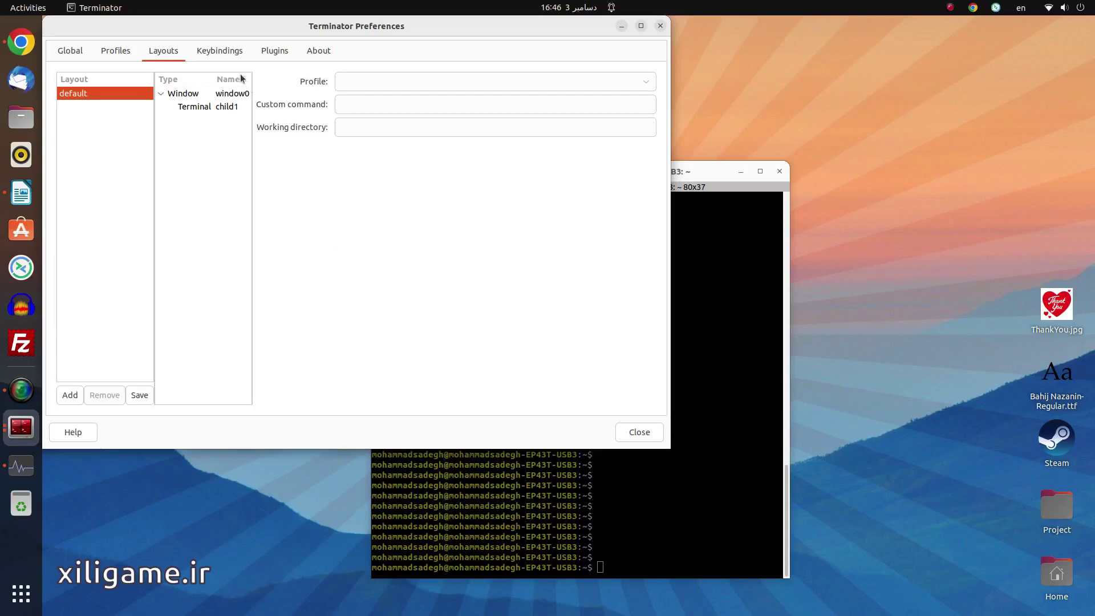
click(232, 54)
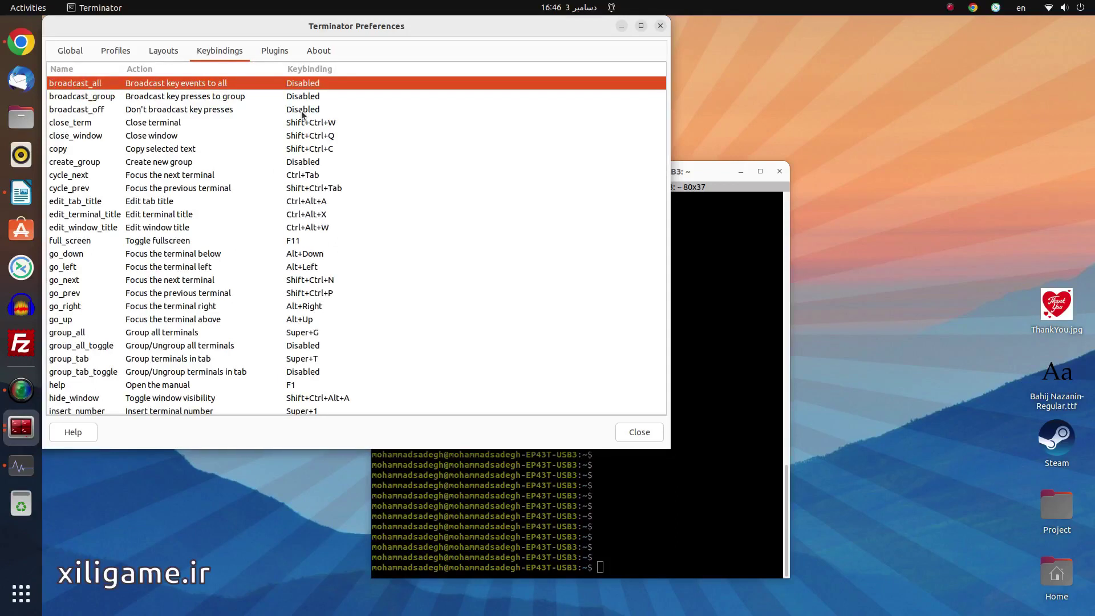
click(659, 508)
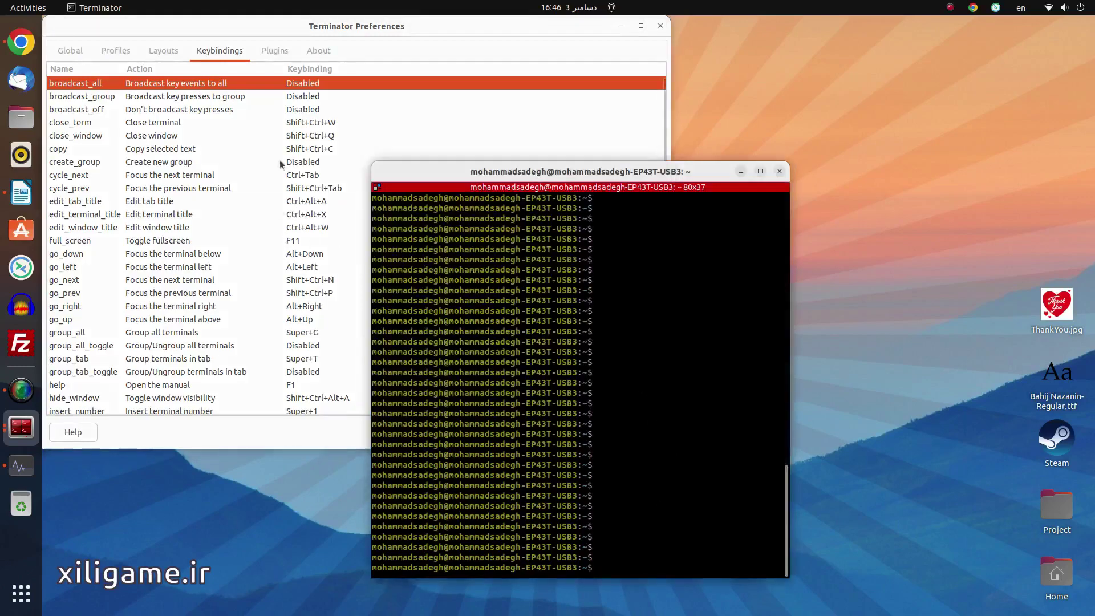
click(340, 26)
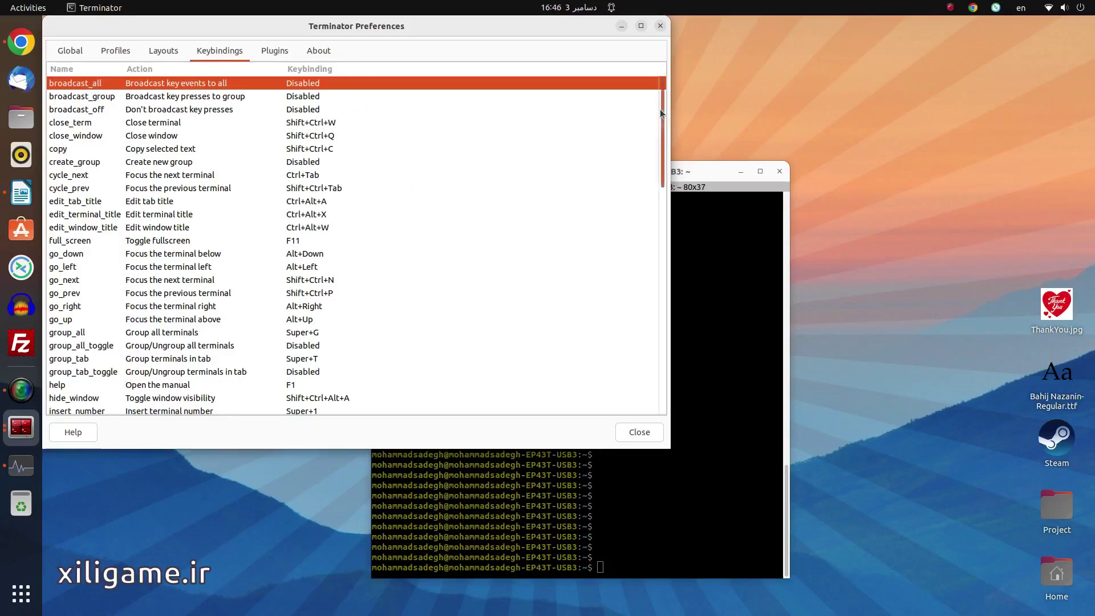
drag(660, 108, 614, 80)
Step: Inspect the enabled LaunchpadBugURLHandler, LaunchpadCodeURLHandler and APTURLHandler plugins and the About information, and close the preferences
click(286, 52)
drag(301, 28, 374, 79)
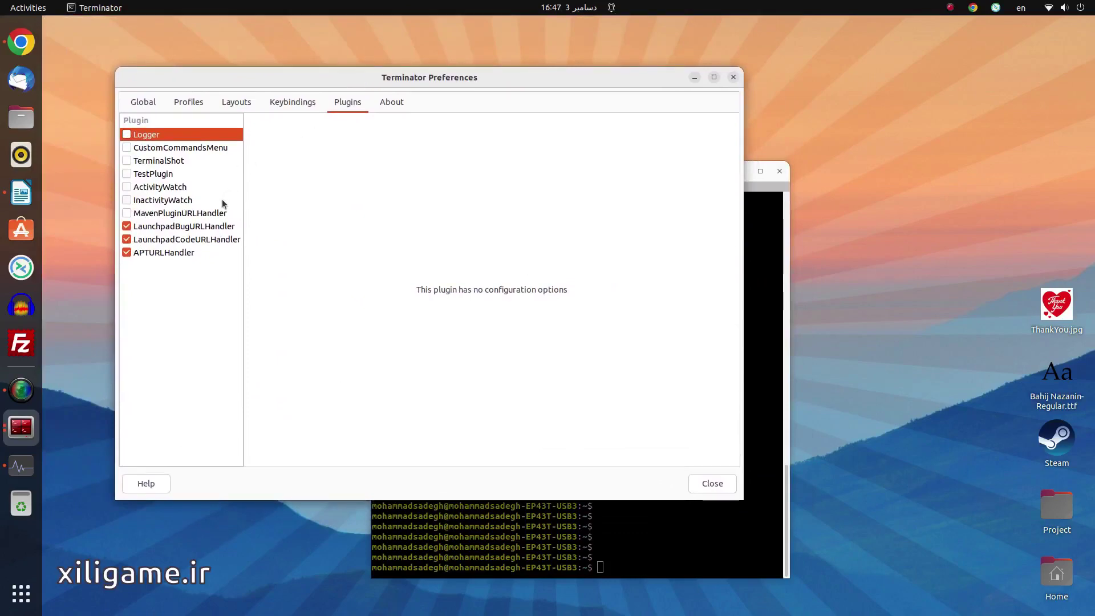
click(201, 229)
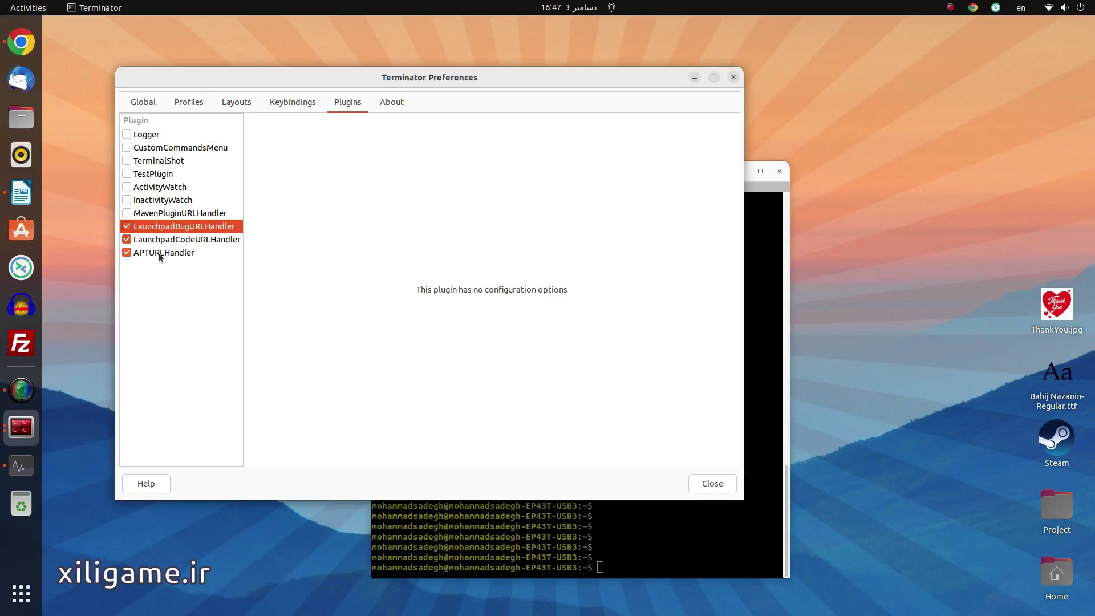
click(183, 252)
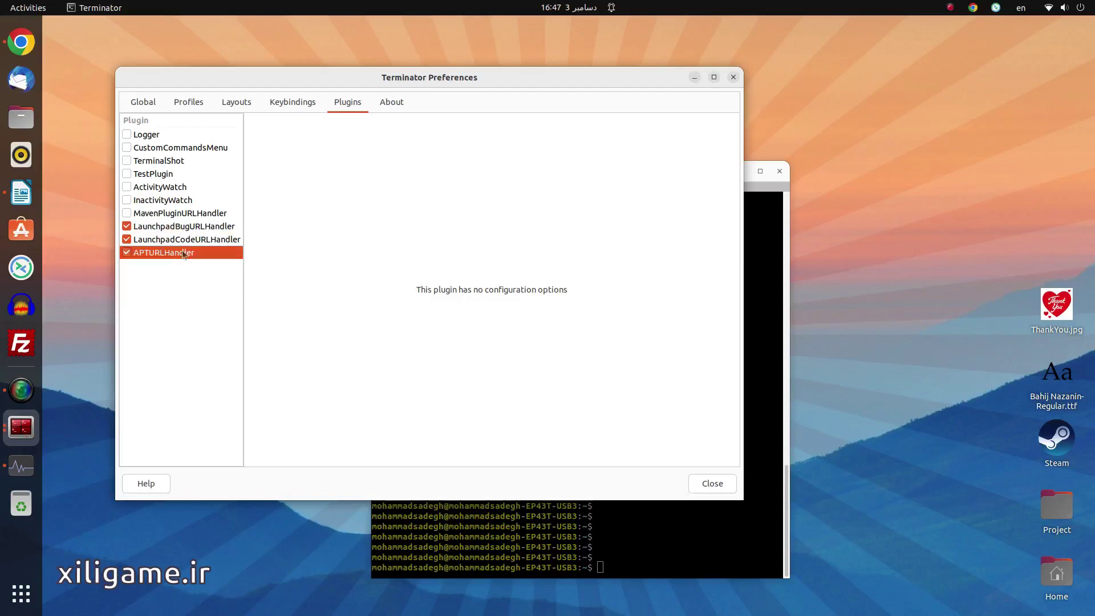
click(184, 240)
click(185, 228)
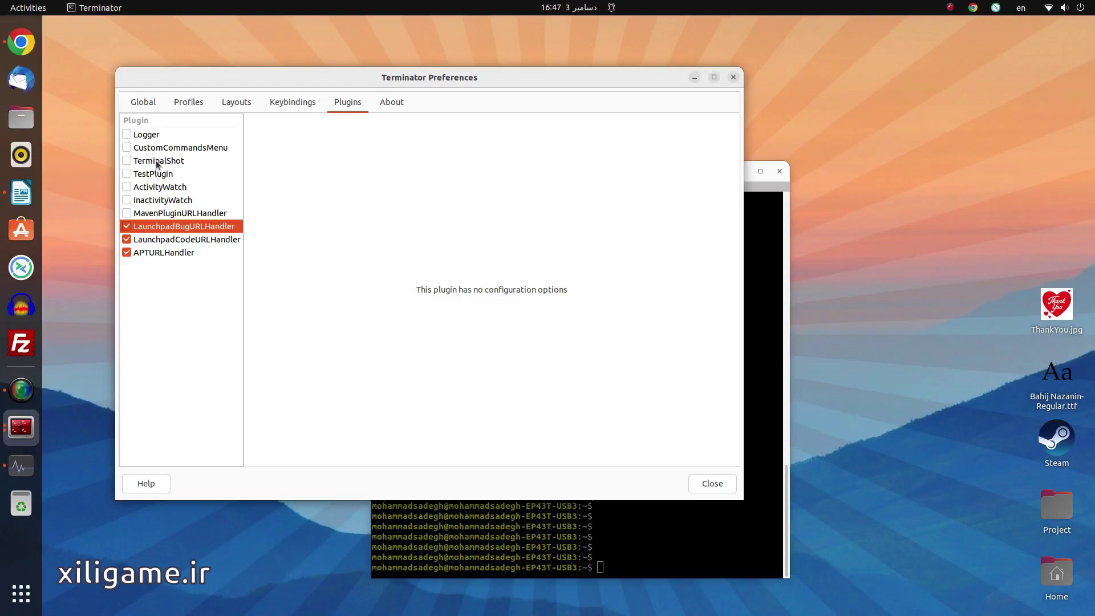
click(395, 104)
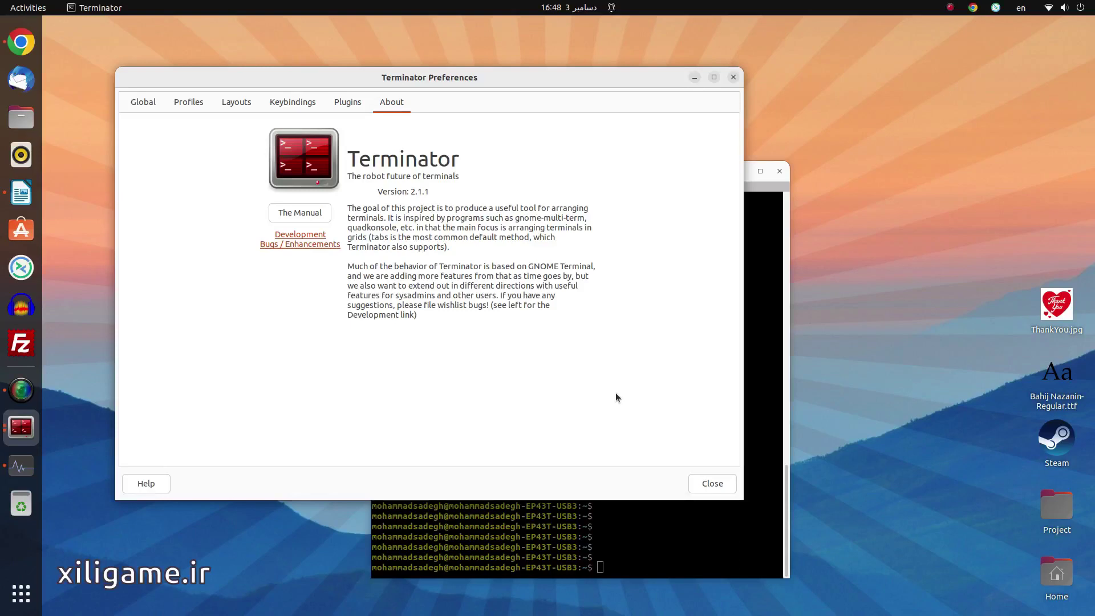
click(703, 483)
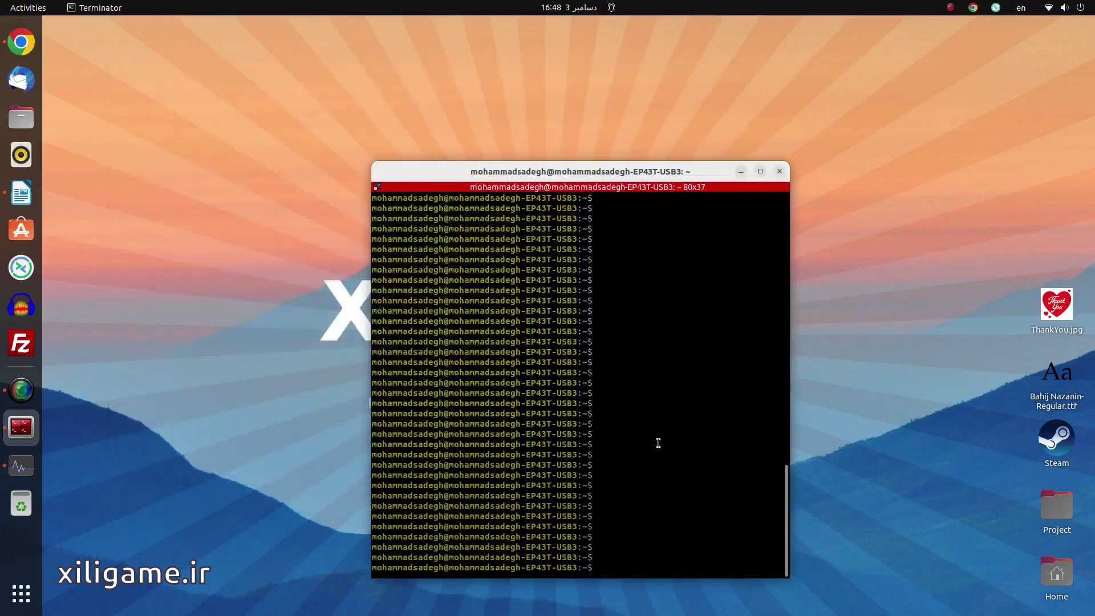